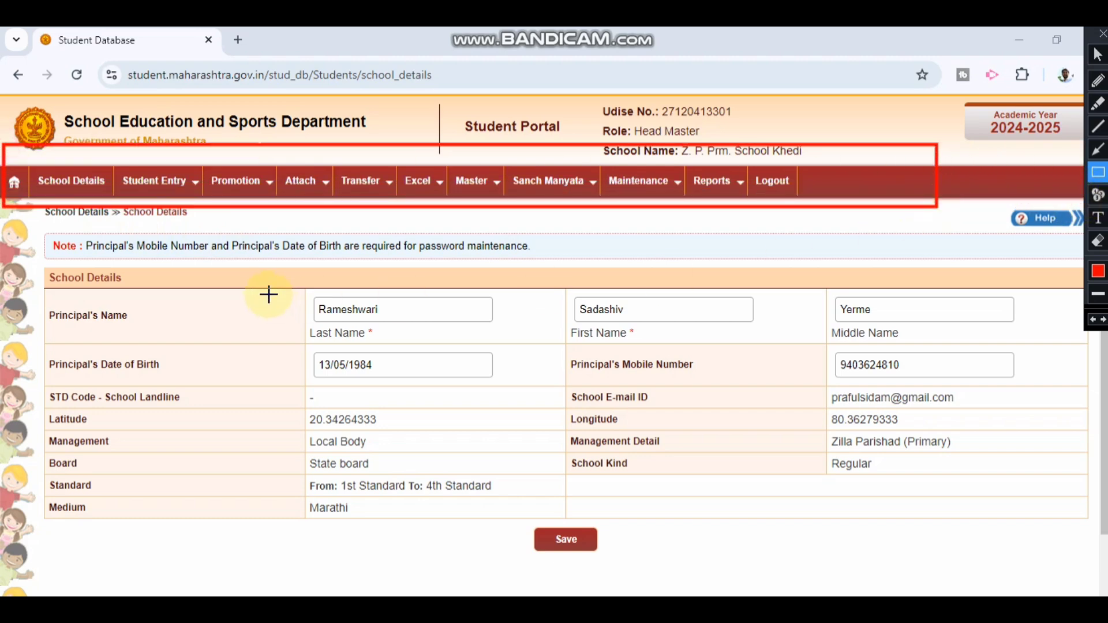
Step: Open the Student Entry menu in the portal navigation bar from the School Details page
mouse_move(239, 275)
left_mouse_down()
mouse_move(324, 287)
mouse_move(999, 514)
mouse_move(1064, 512)
left_mouse_up()
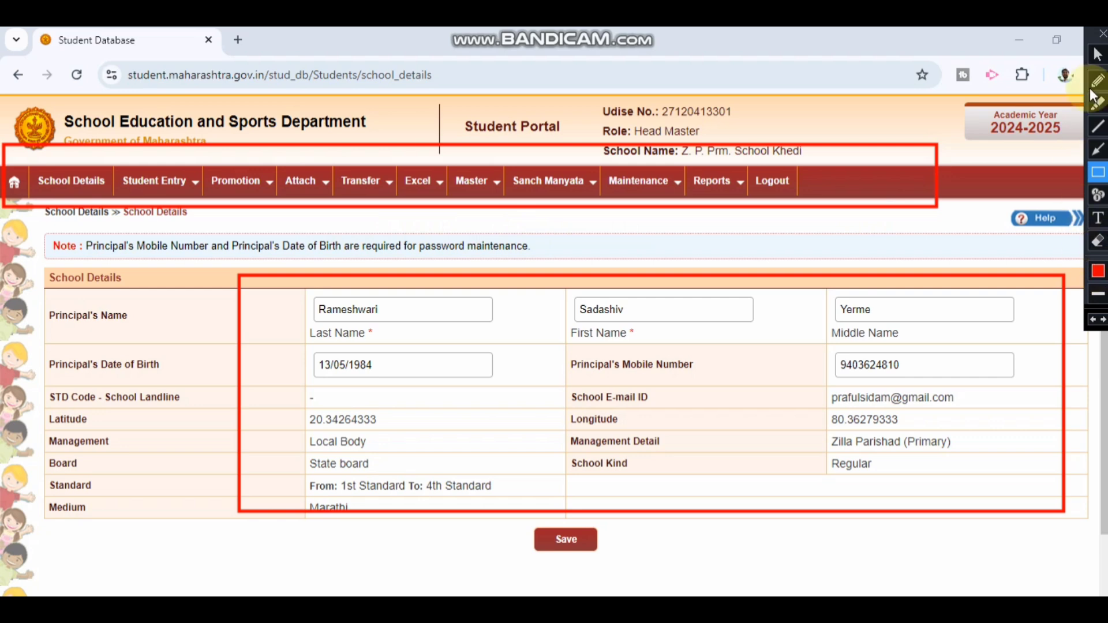
left_click(1102, 33)
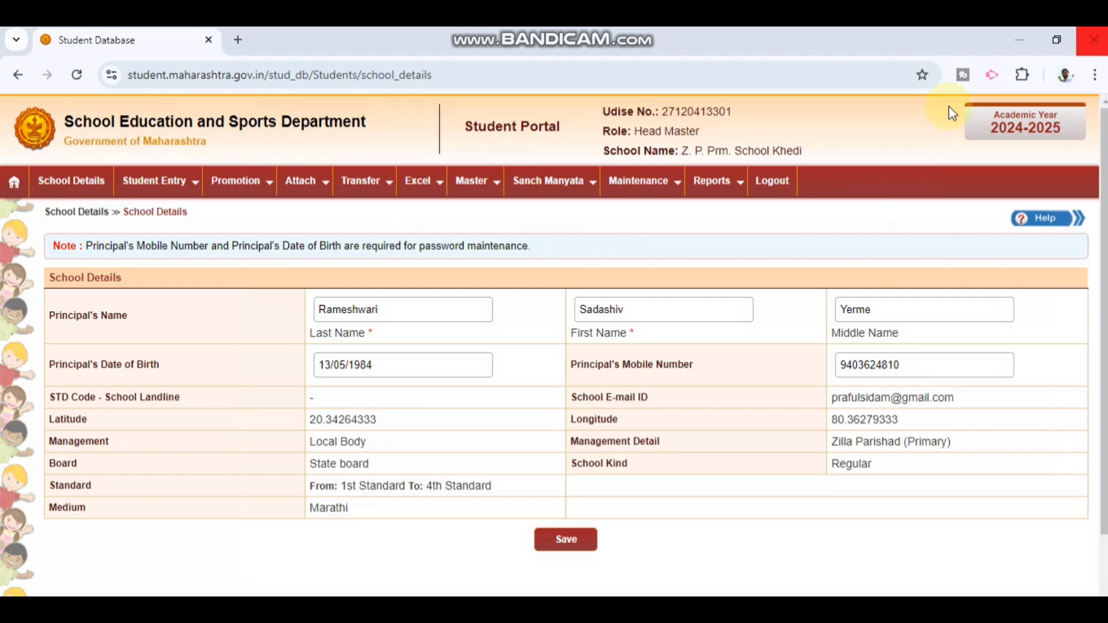
left_click(154, 180)
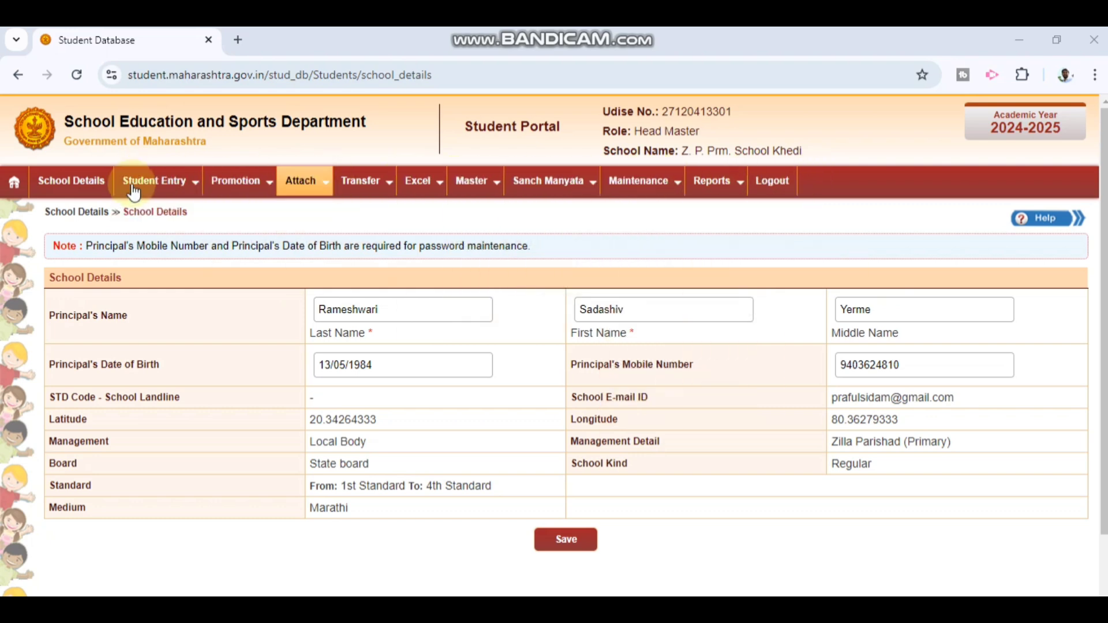
Step: Go to Student Entry > Update Student Details and its Excel Download Personal page
mouse_move(133, 185)
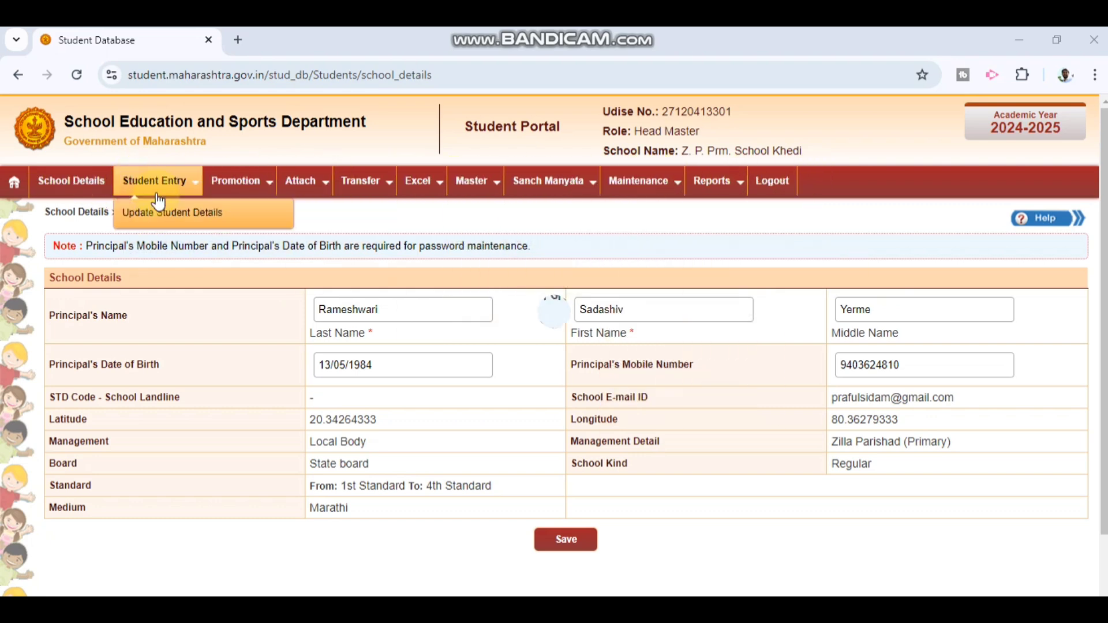
left_click(162, 210)
mouse_move(424, 196)
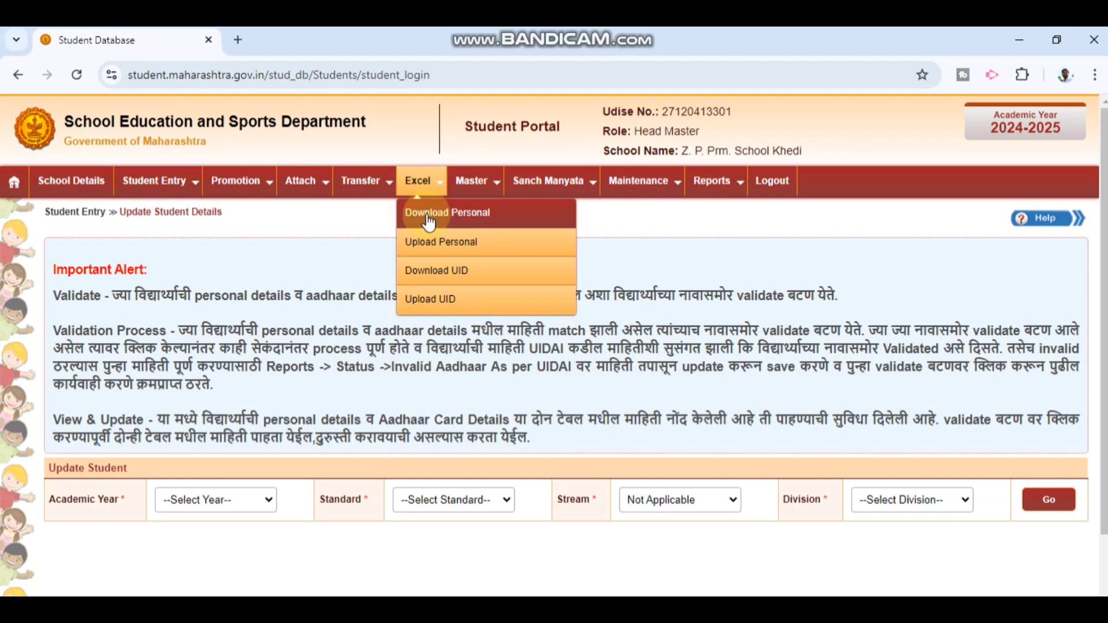
left_click(426, 212)
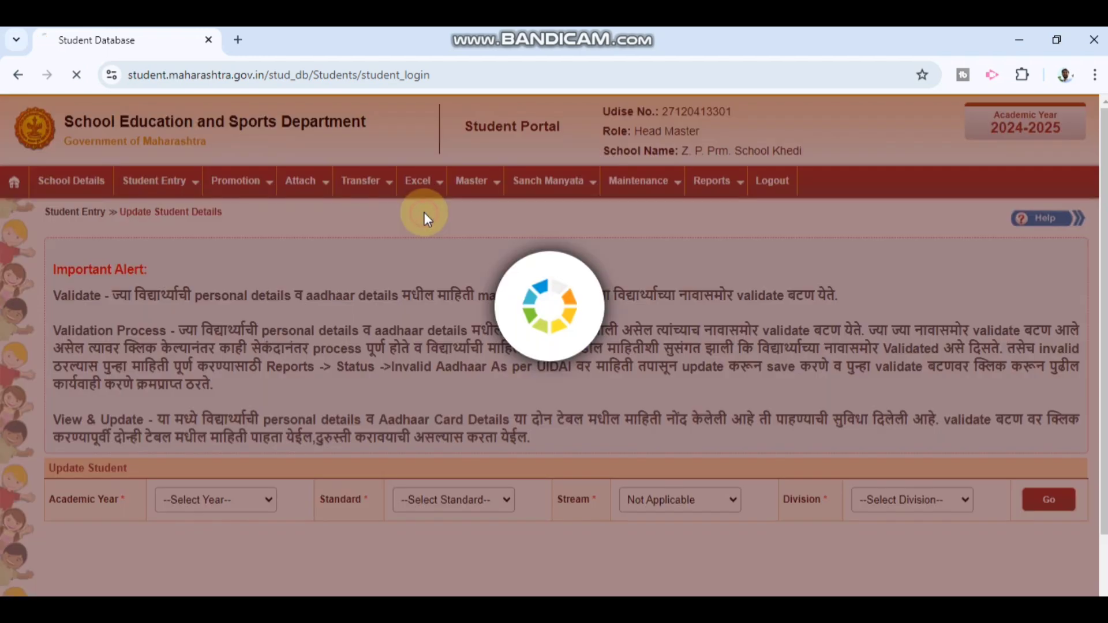
Step: Download the 1st Standard personal-details sheet and open it from Chrome's downloads
left_click(364, 280)
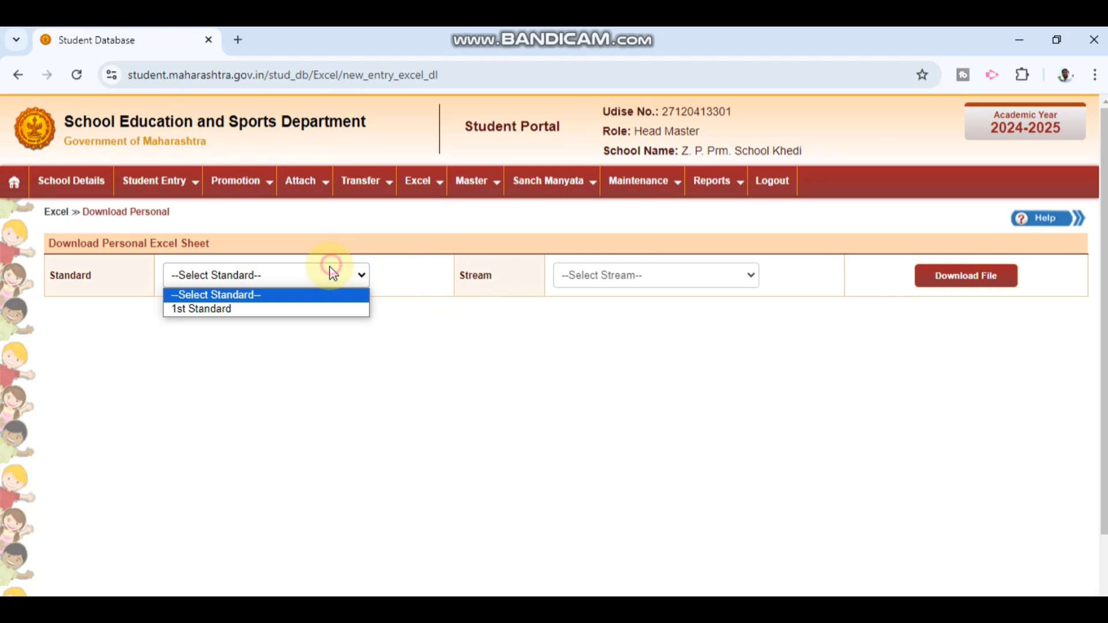
left_click(269, 312)
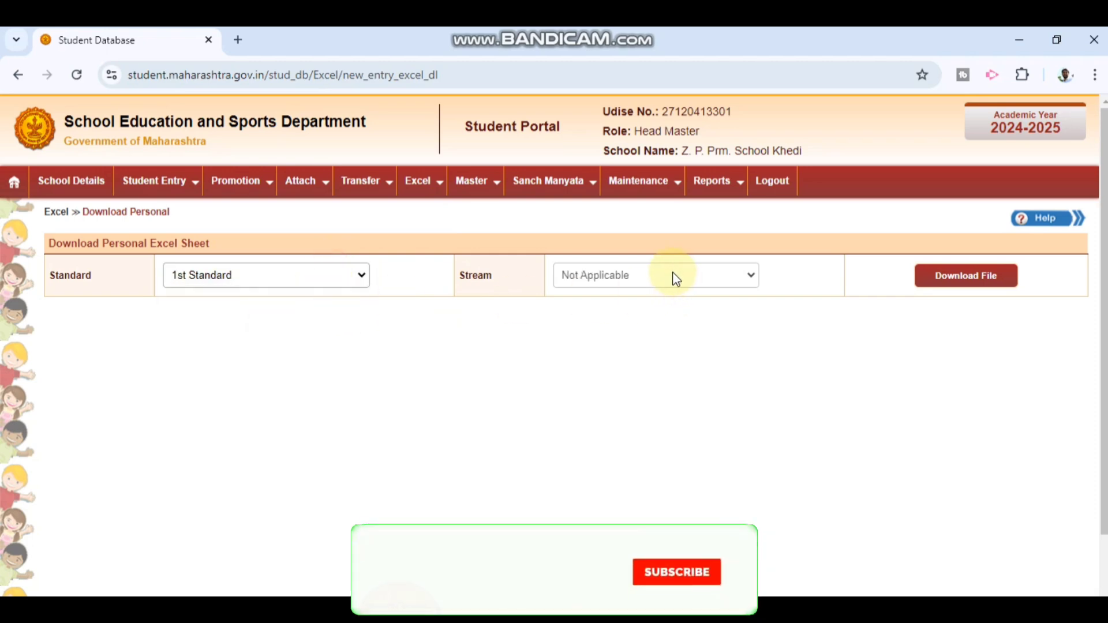
left_click(990, 279)
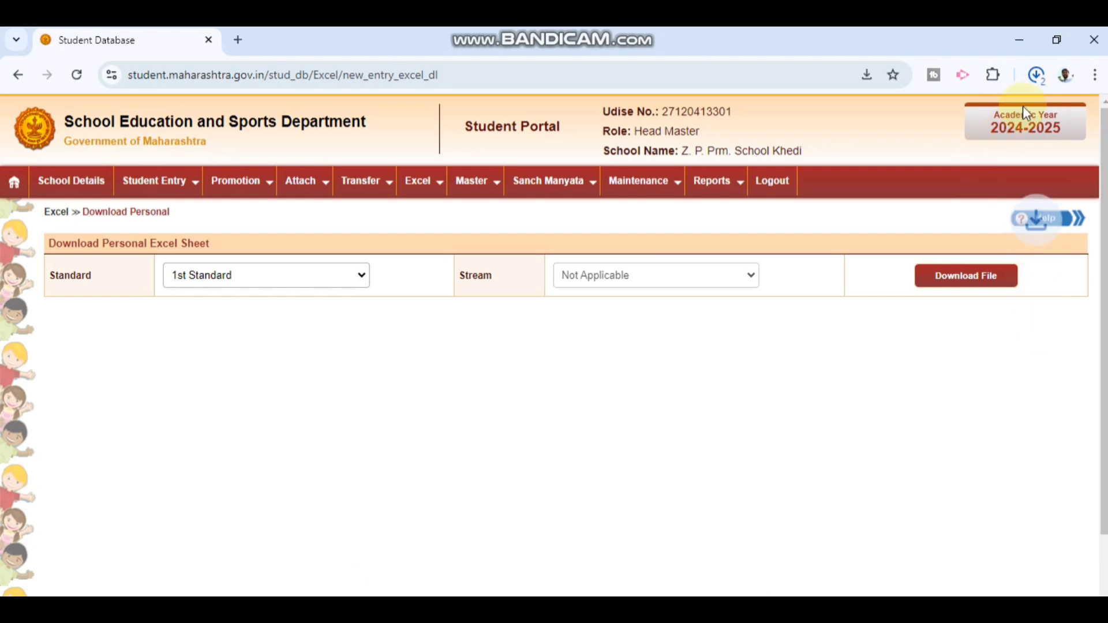
left_click(1033, 87)
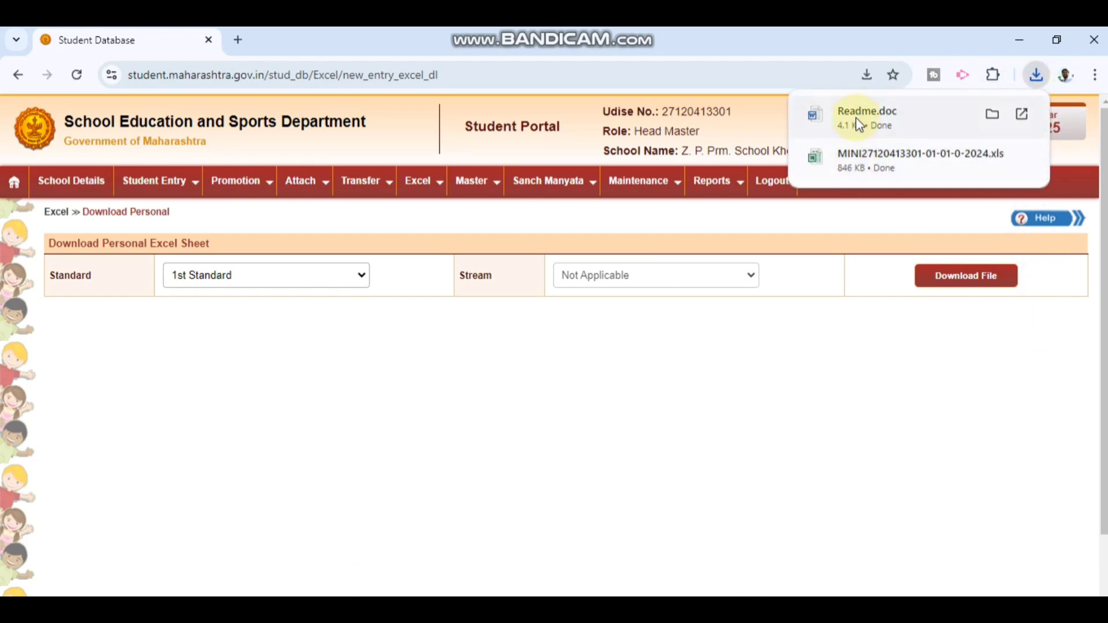
left_click(854, 165)
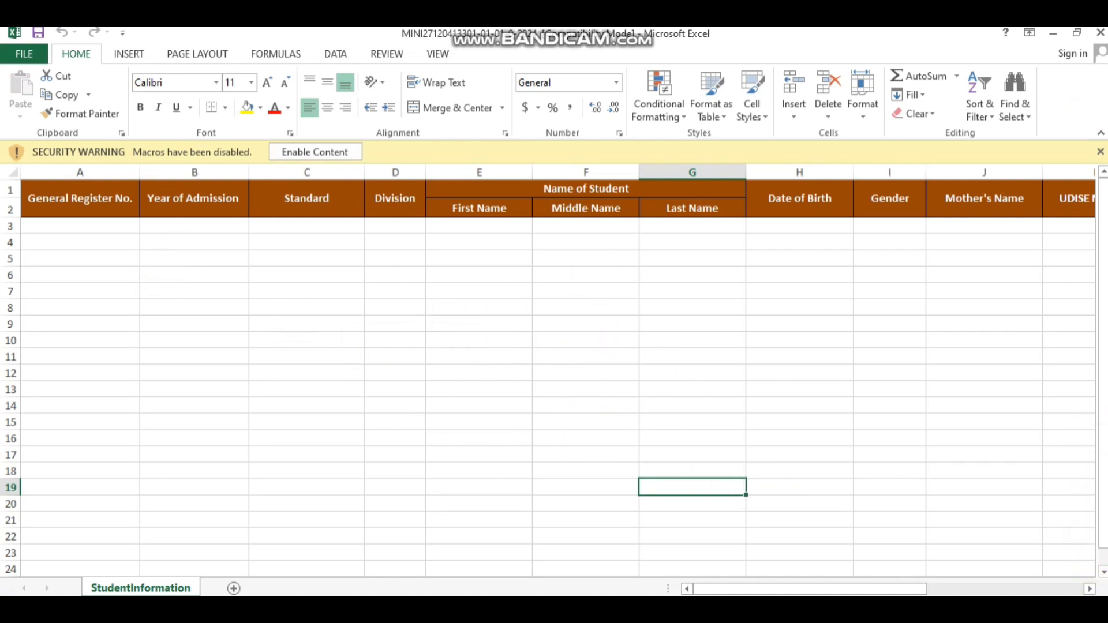
Step: Enable the workbook's macros from the yellow security warning bar
key("ctrl+alt+d")
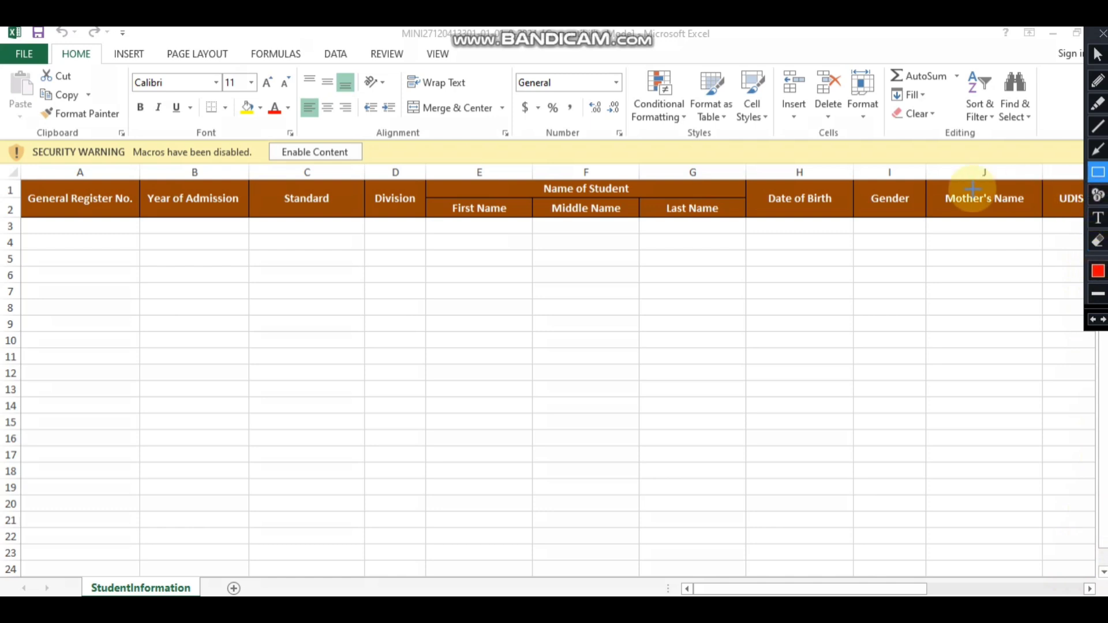
left_click_drag(240, 131, 370, 168)
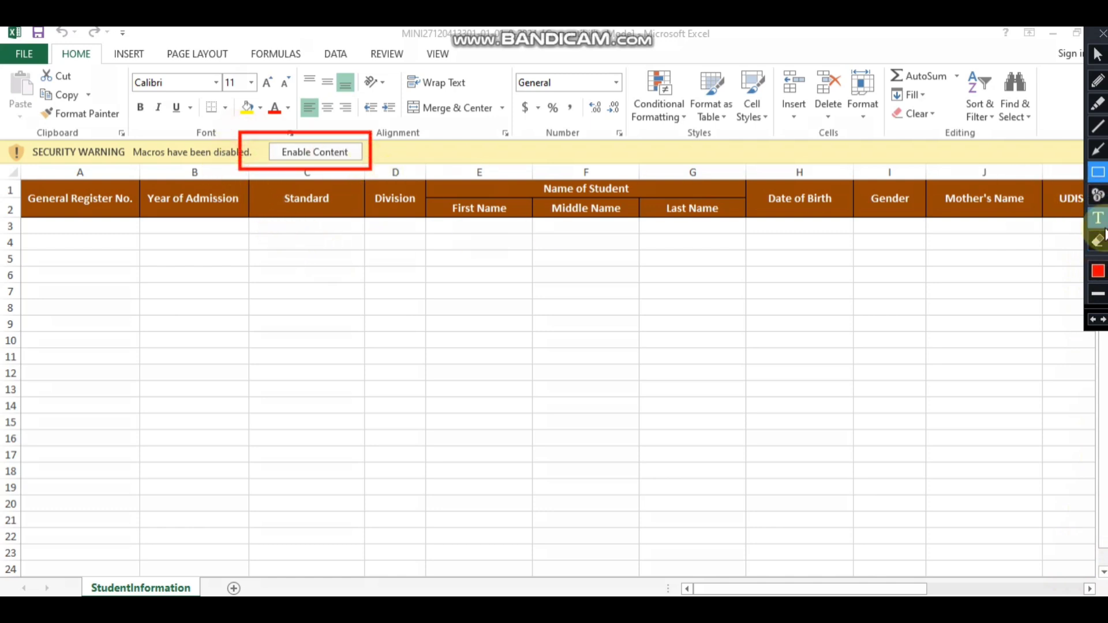
left_click(1092, 43)
left_click(344, 153)
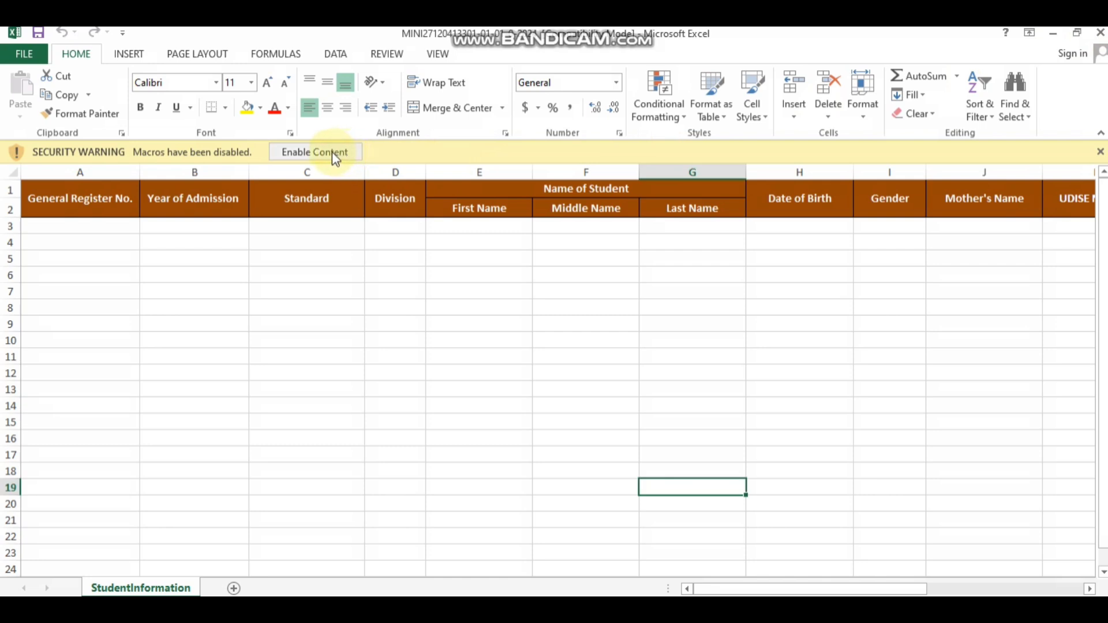
left_click(315, 153)
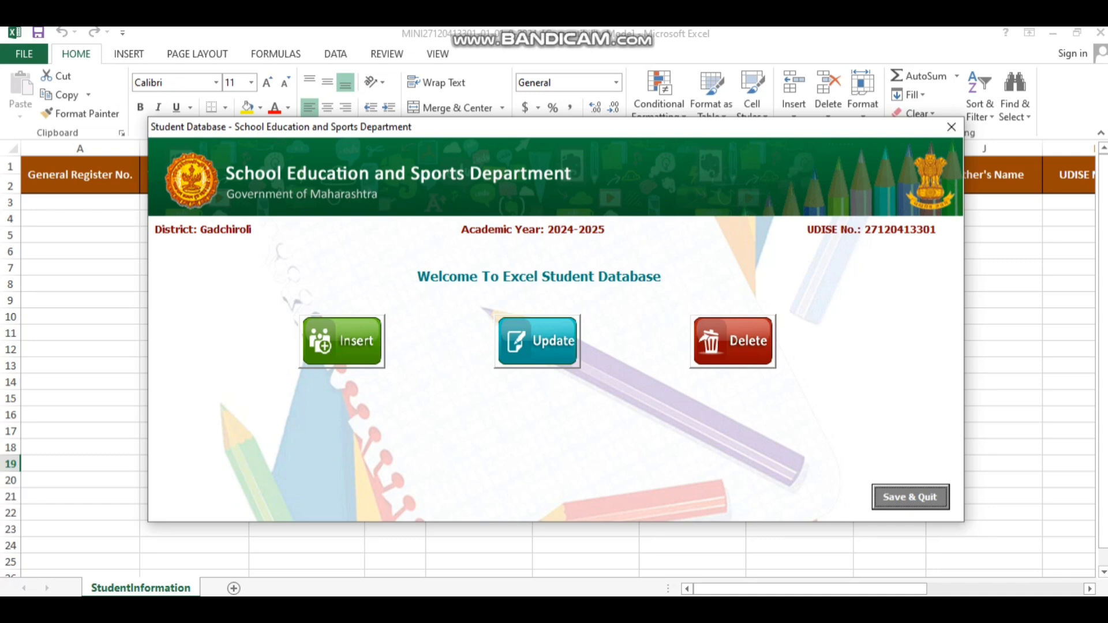
Step: Choose Insert on the Student Database welcome form to start a new 1st Standard record
key("ctrl+alt+d")
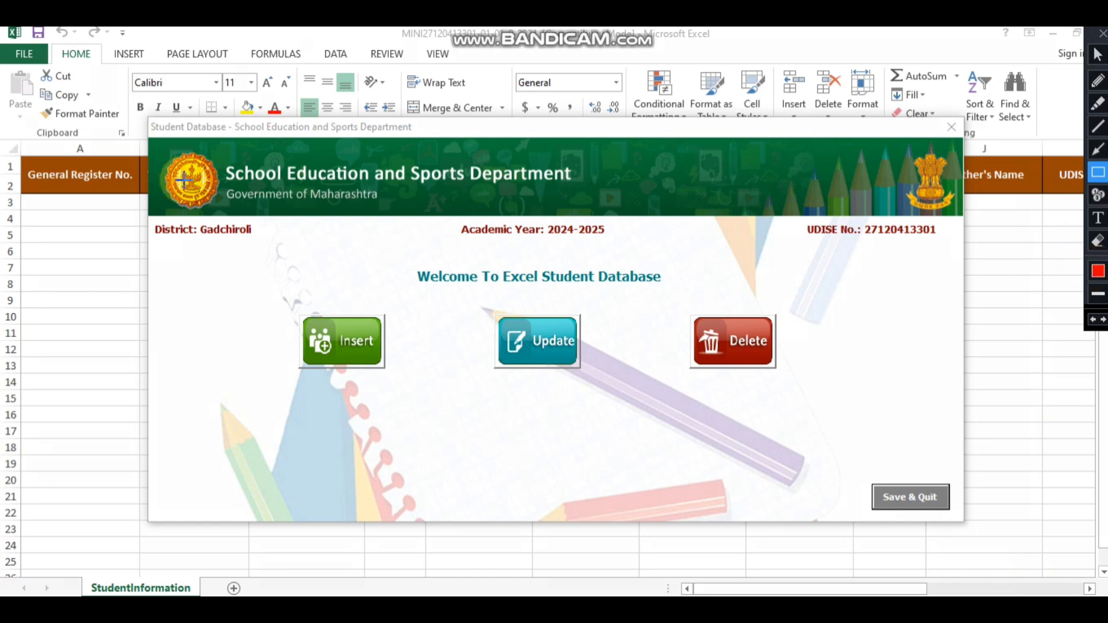
mouse_move(140, 114)
left_mouse_down()
mouse_move(754, 297)
mouse_move(1002, 465)
mouse_move(1009, 523)
left_mouse_up()
left_click_drag(283, 290, 415, 376)
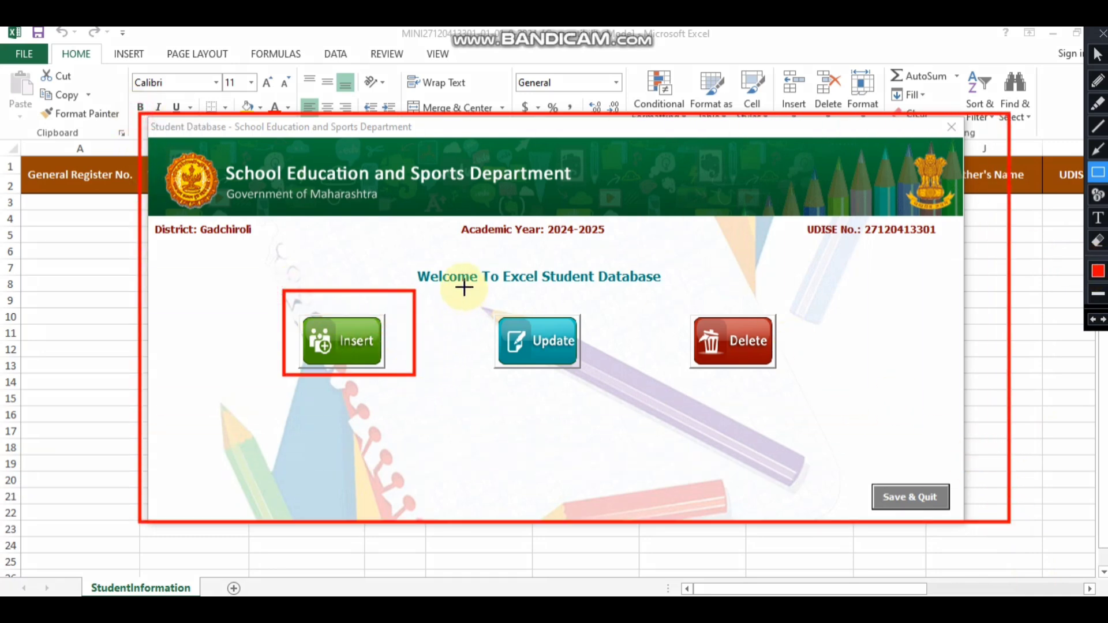
left_click_drag(463, 287, 605, 393)
mouse_move(652, 284)
left_mouse_down()
mouse_move(806, 348)
mouse_move(813, 422)
left_mouse_up()
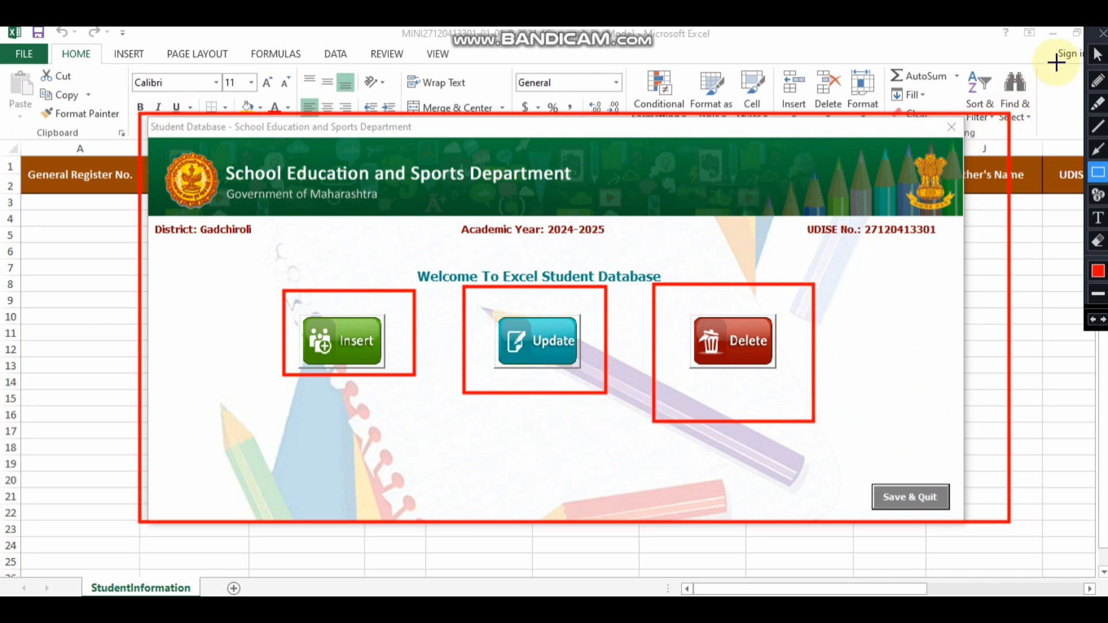
left_click(1102, 33)
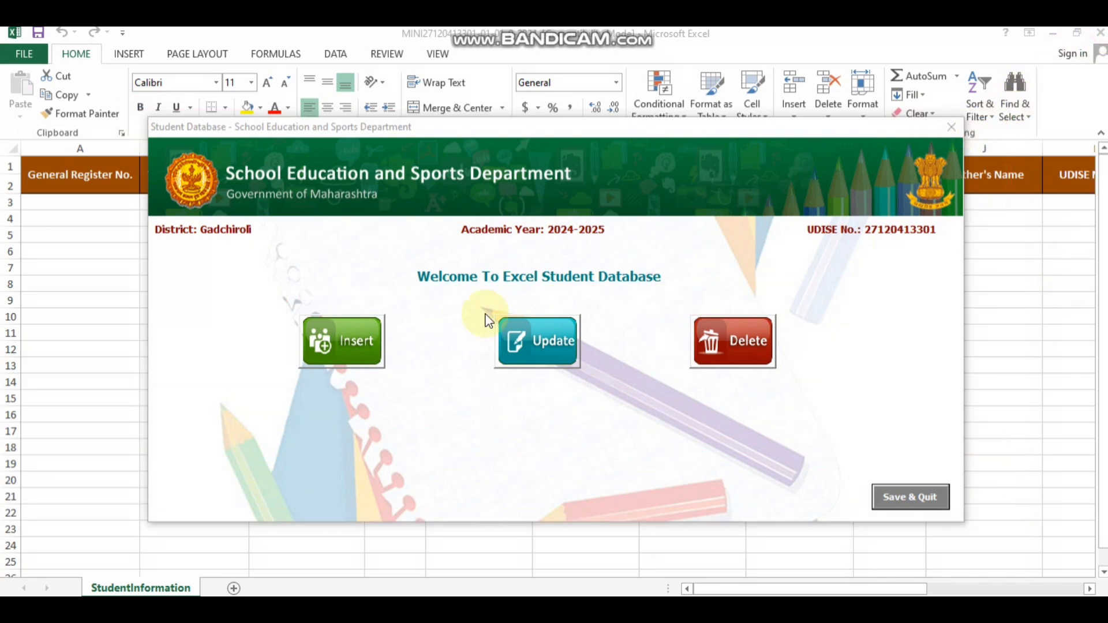
left_click(332, 341)
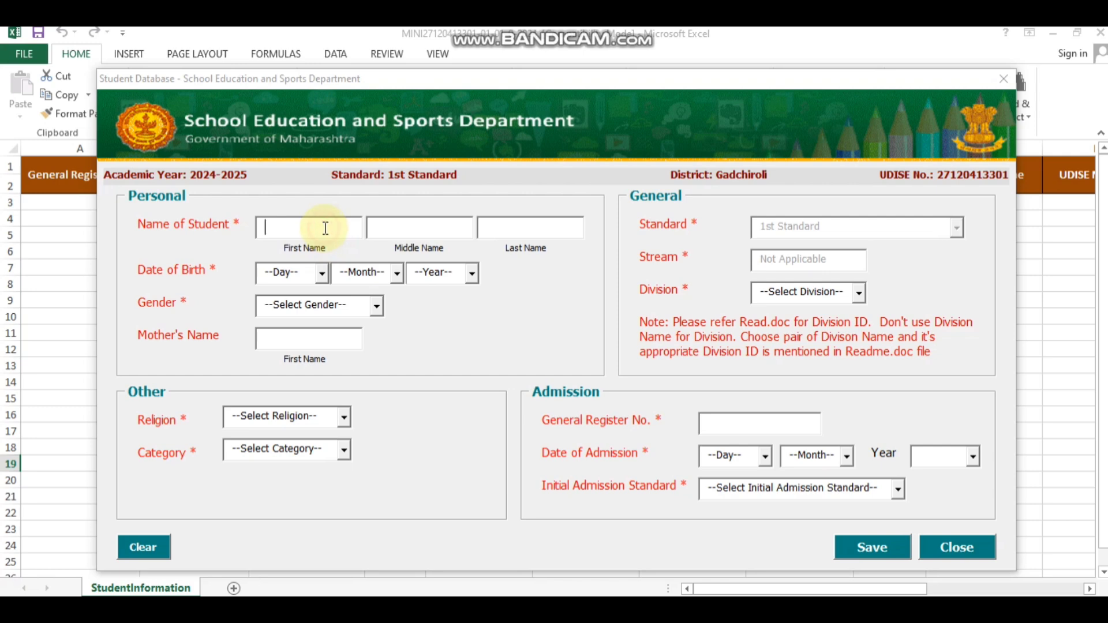
Step: Enter the first student's first, middle and last names
left_click(416, 225)
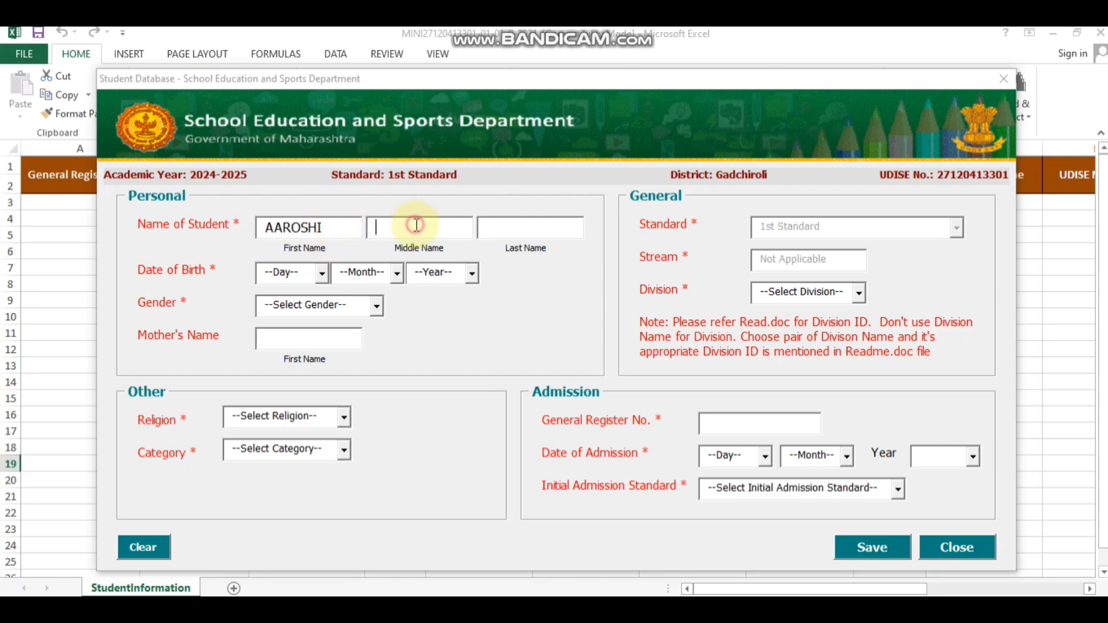
left_click(519, 219)
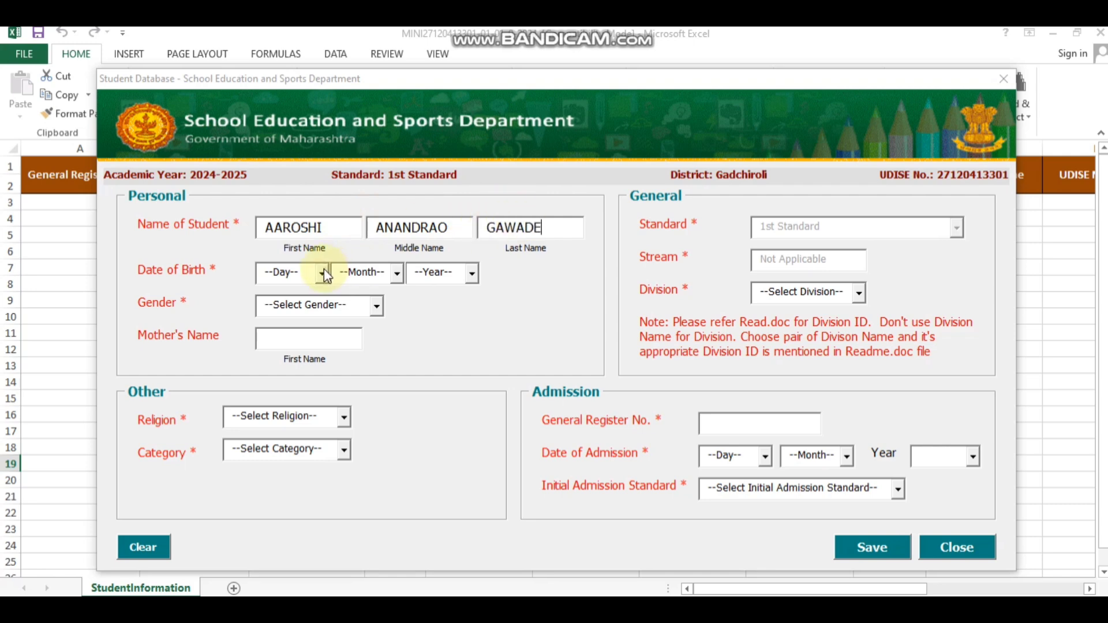
Step: Set the date of birth to 09/07/2018 and gender to Female
left_click(294, 280)
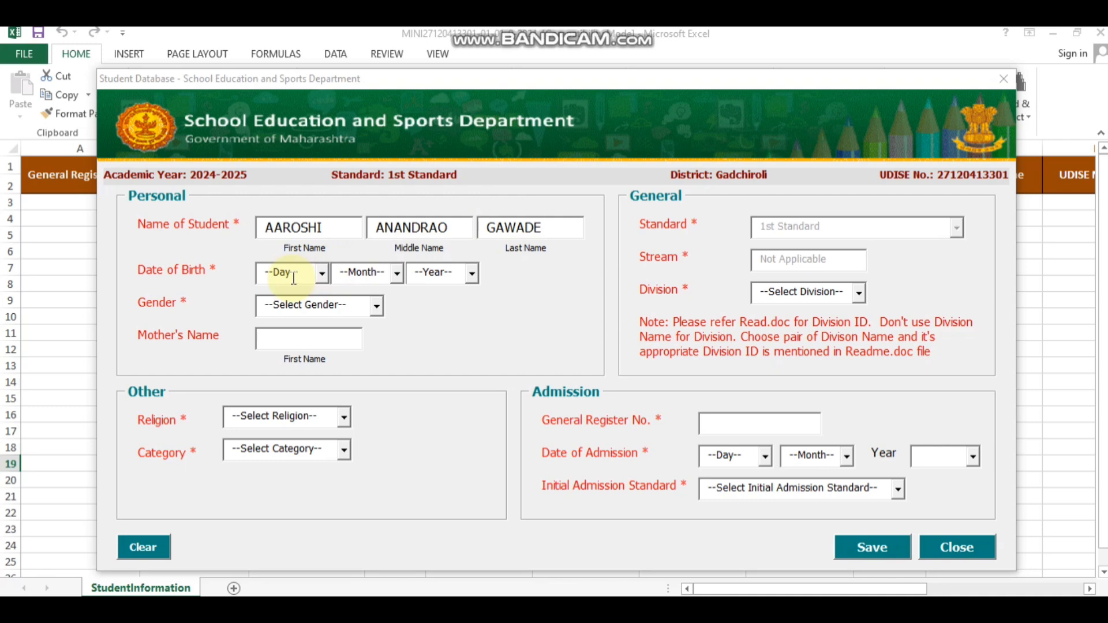
left_click(320, 276)
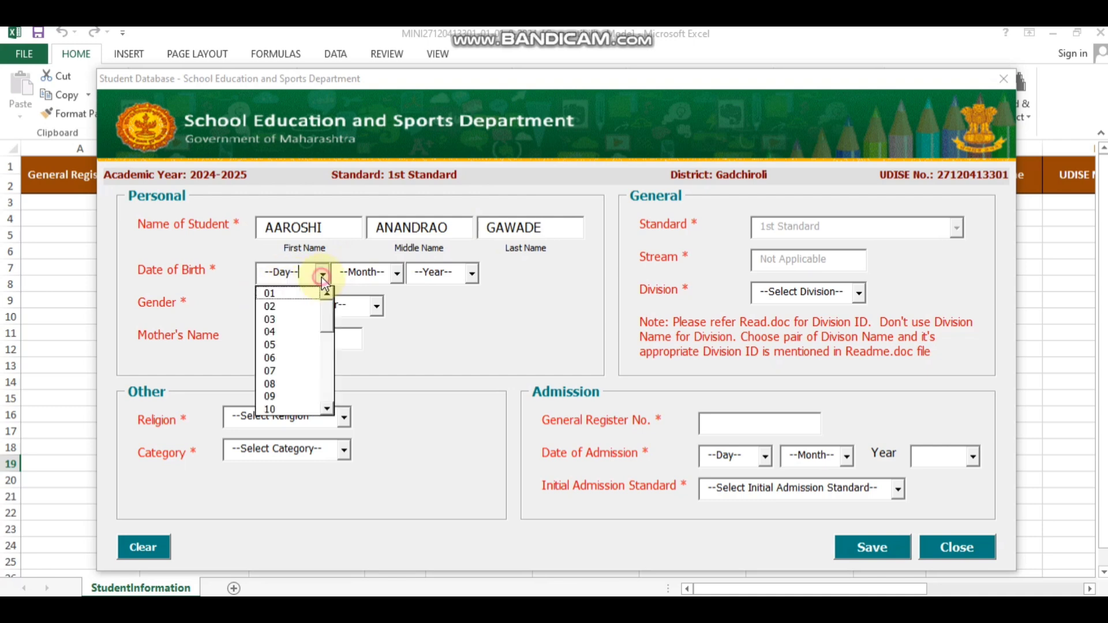
left_click(275, 396)
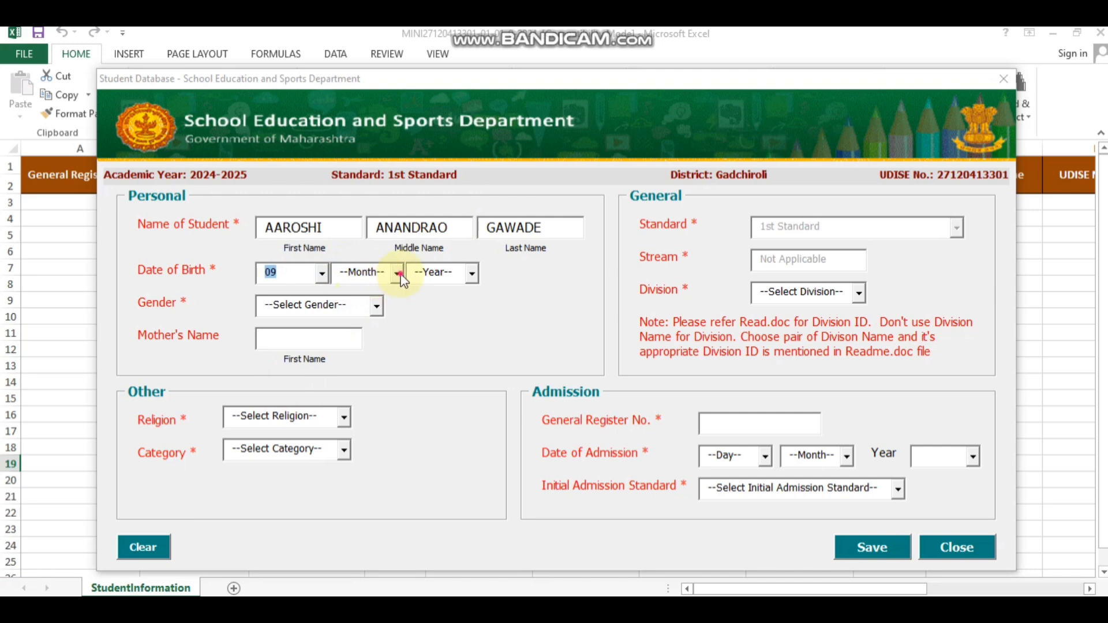
left_click(397, 276)
left_click(352, 368)
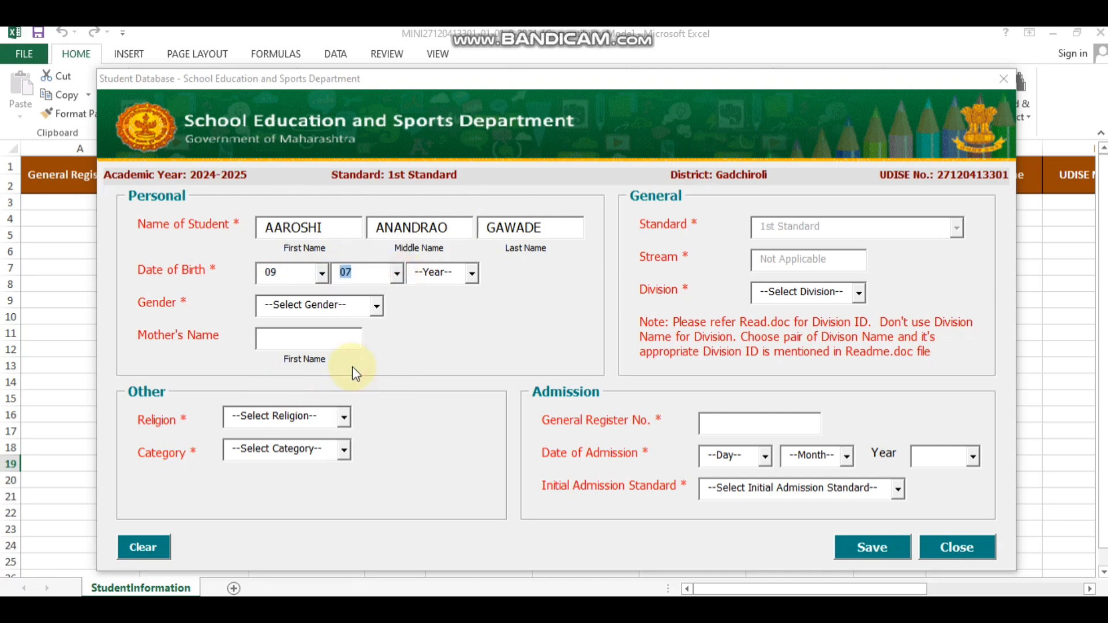
left_click(473, 276)
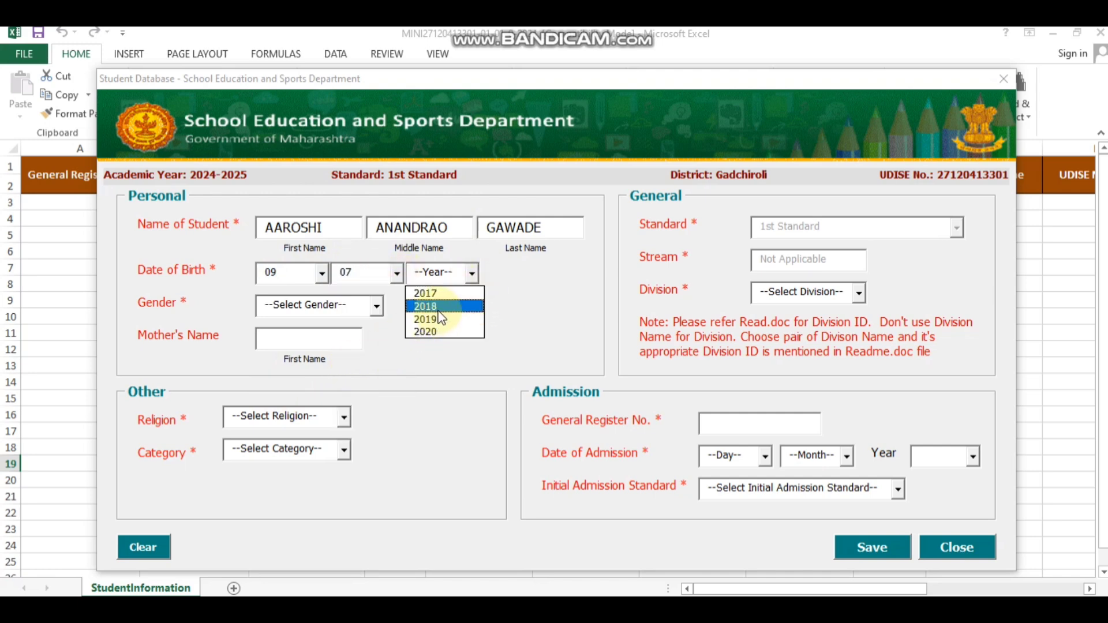
left_click(434, 308)
left_click(378, 309)
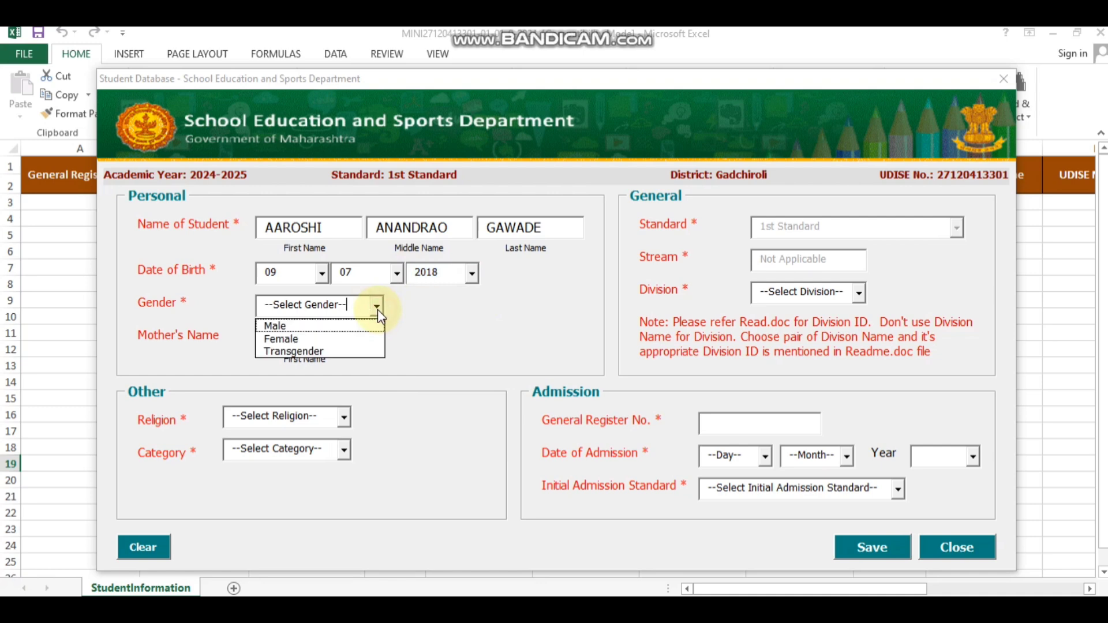
left_click(333, 341)
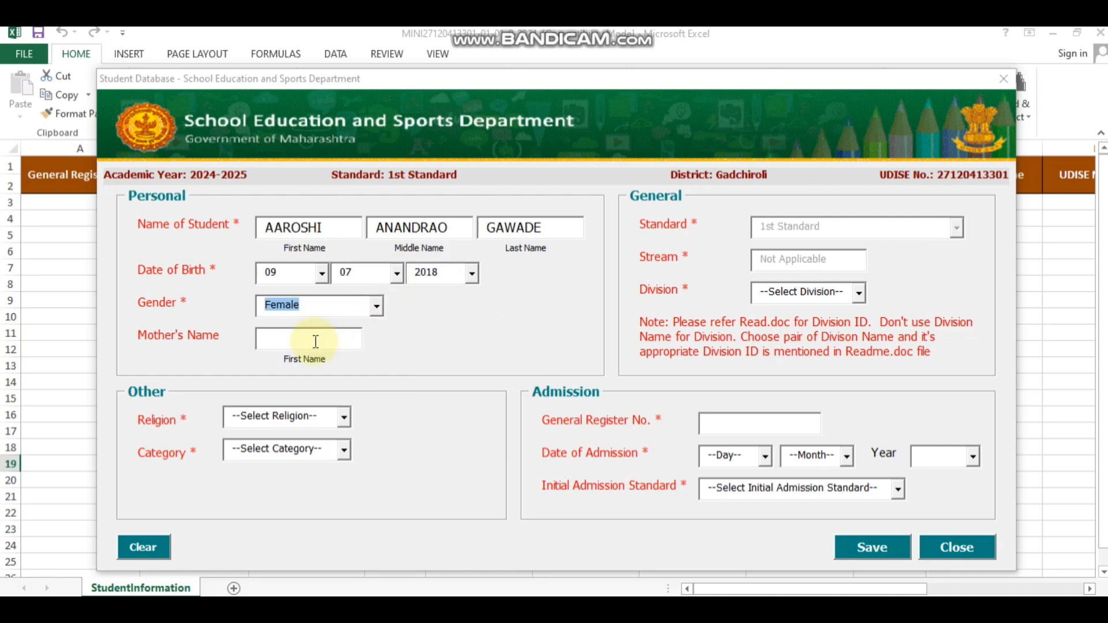
Step: Enter the mother's name, religion Hindu, category ST and Division 1
left_click(280, 346)
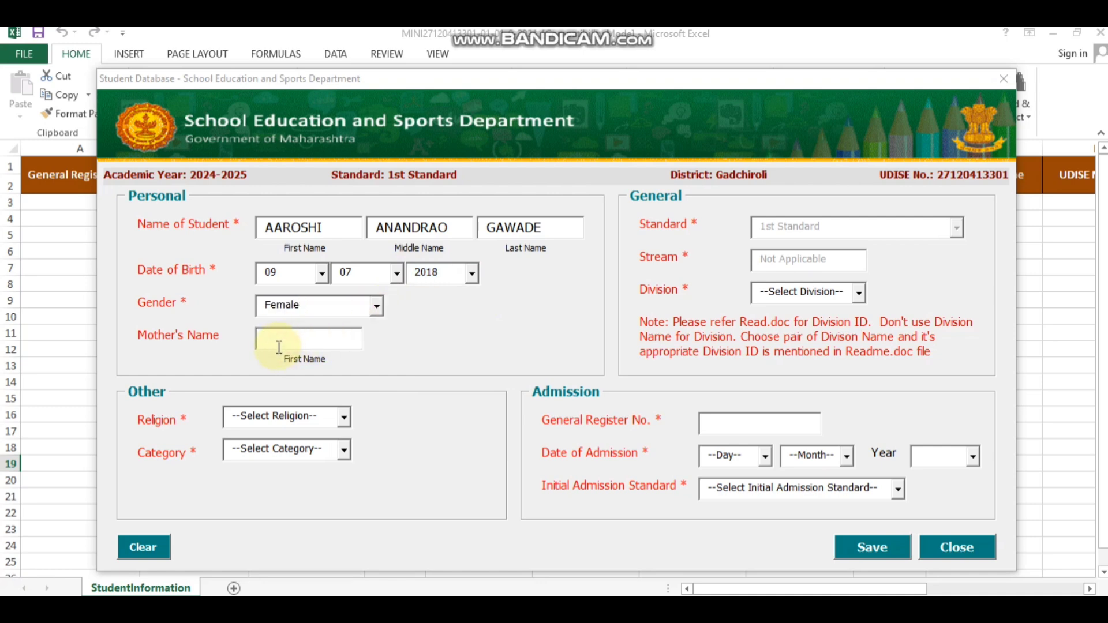
left_click(345, 417)
left_click(282, 434)
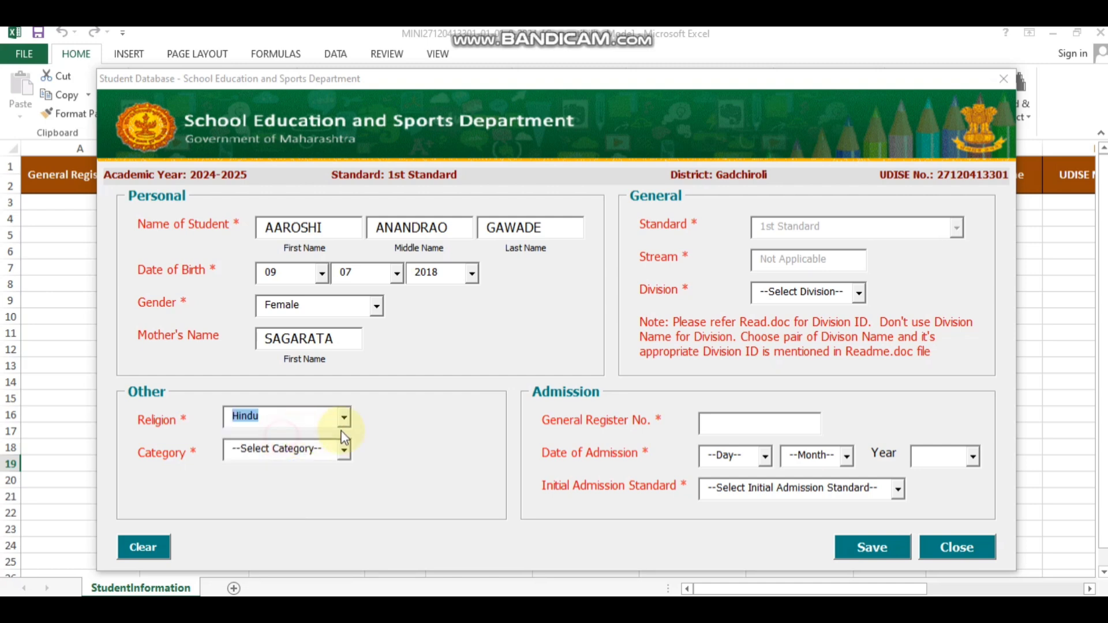
left_click(343, 452)
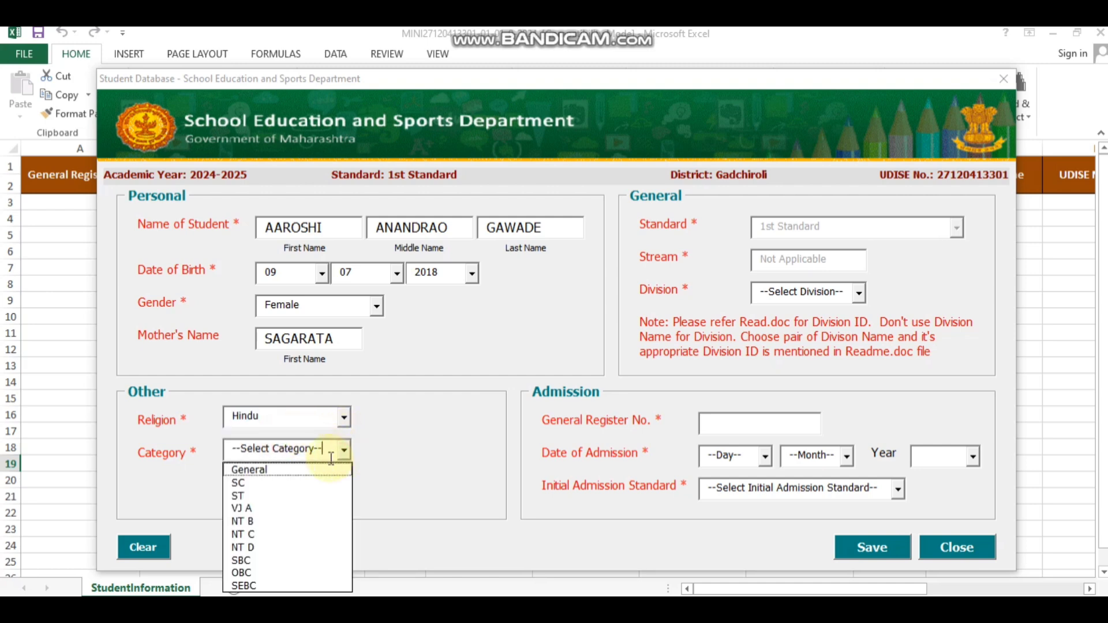
left_click(270, 494)
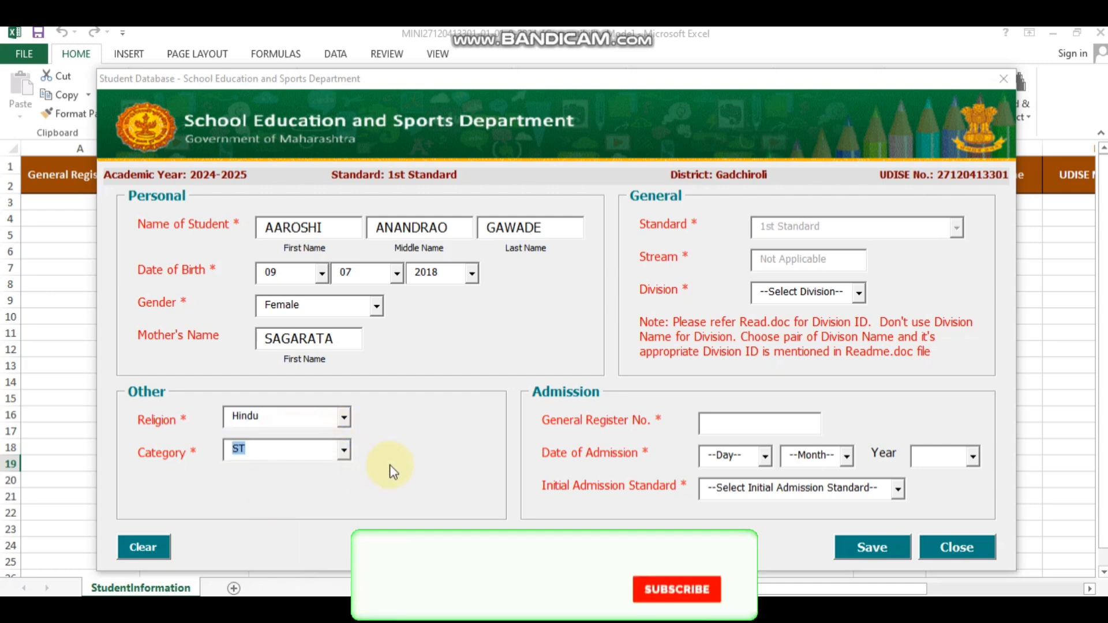
left_click(860, 293)
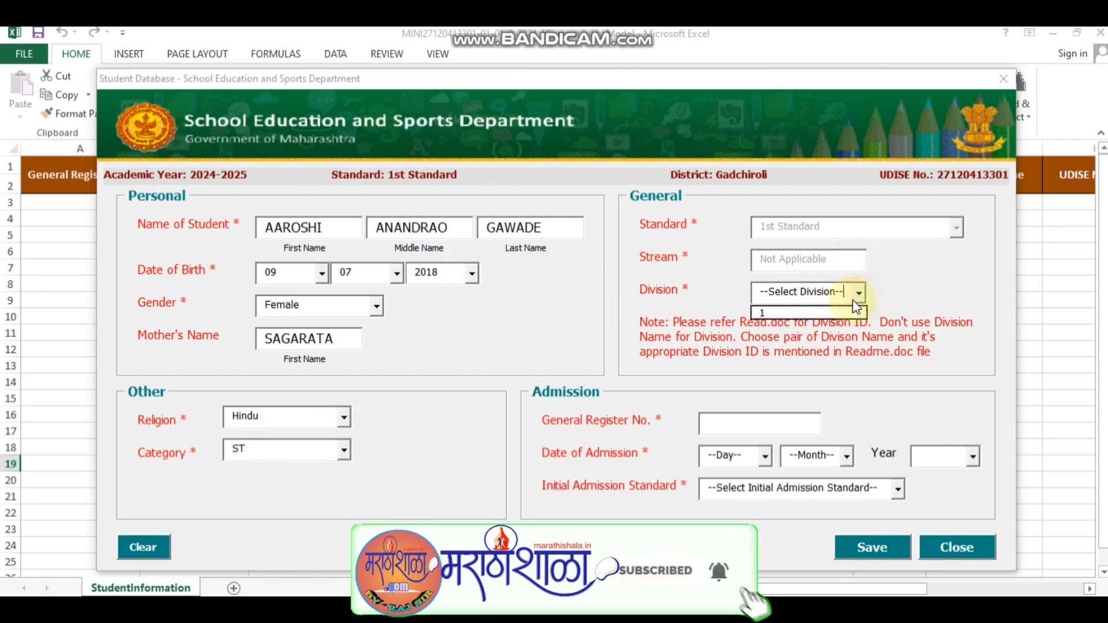
left_click(805, 314)
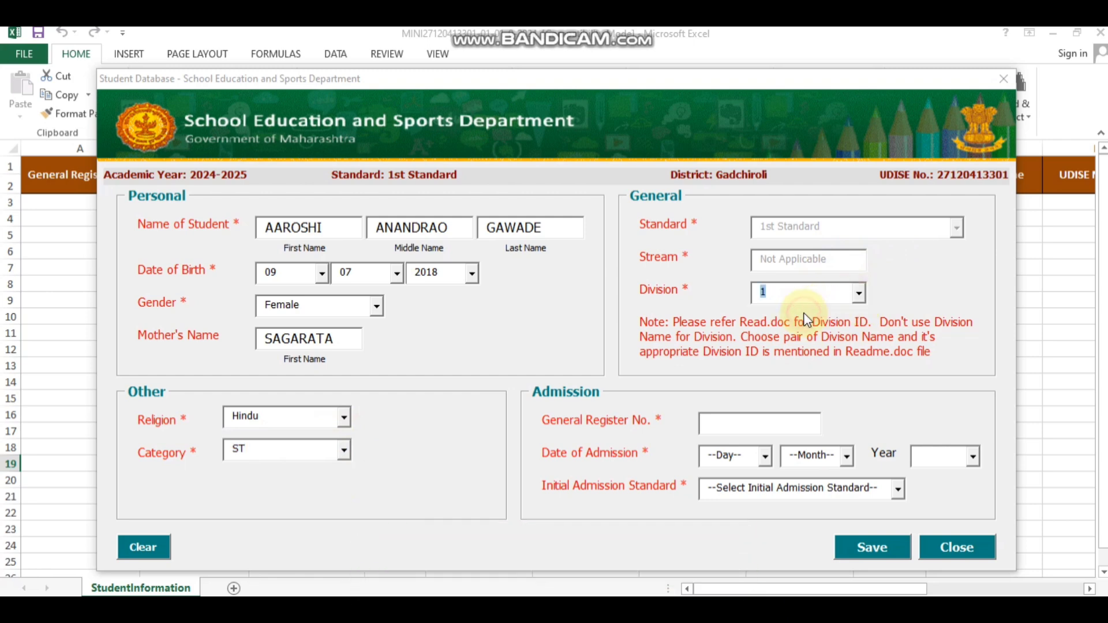
left_click(735, 426)
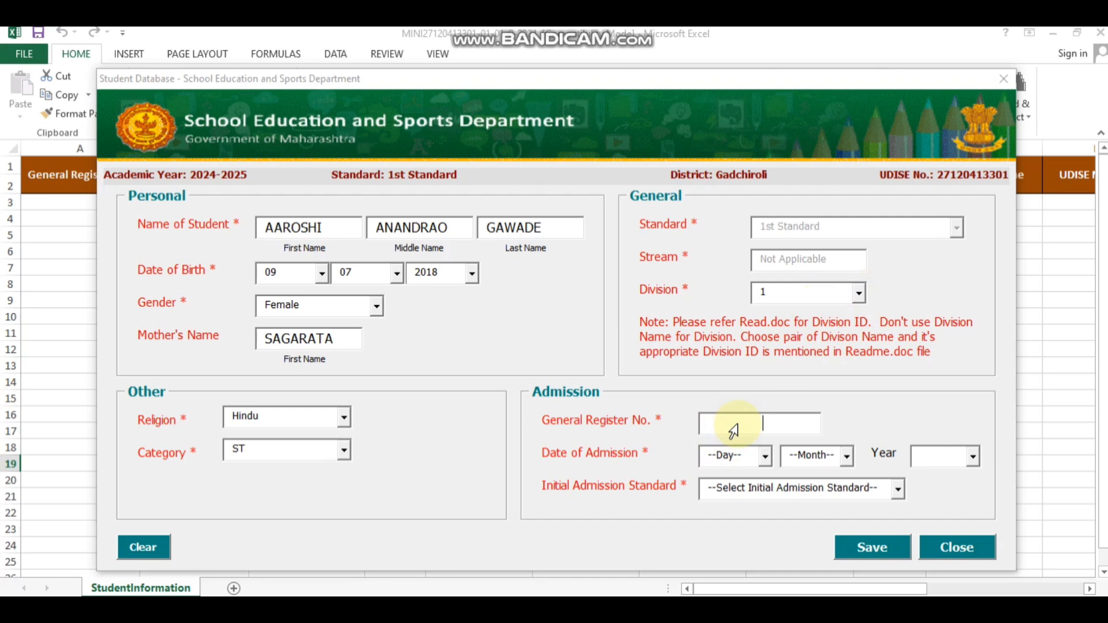
type("116")
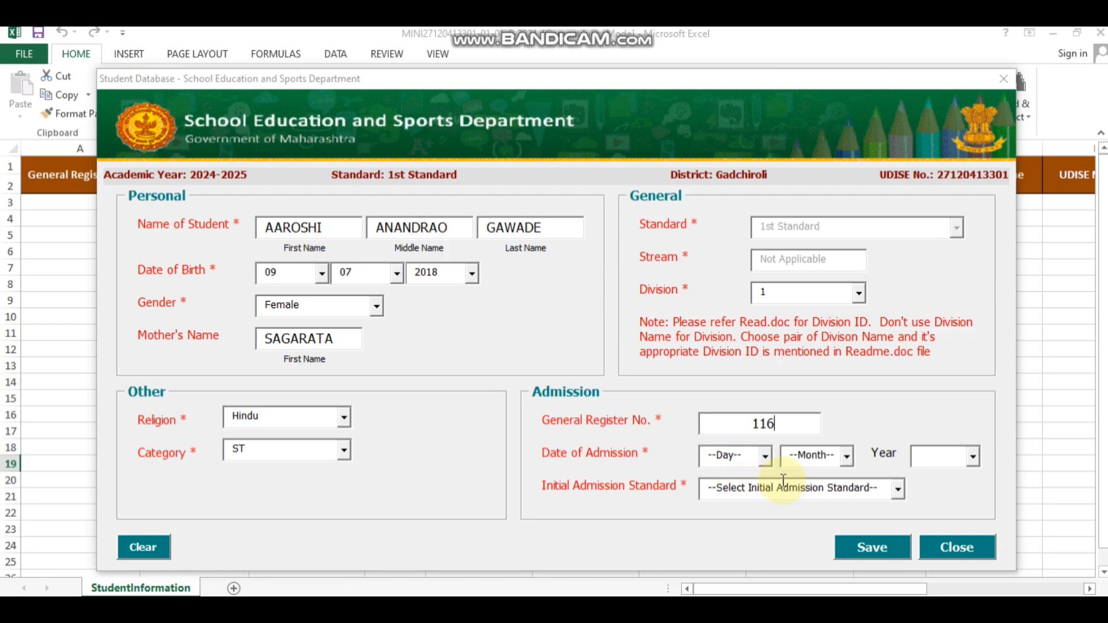
left_click(765, 456)
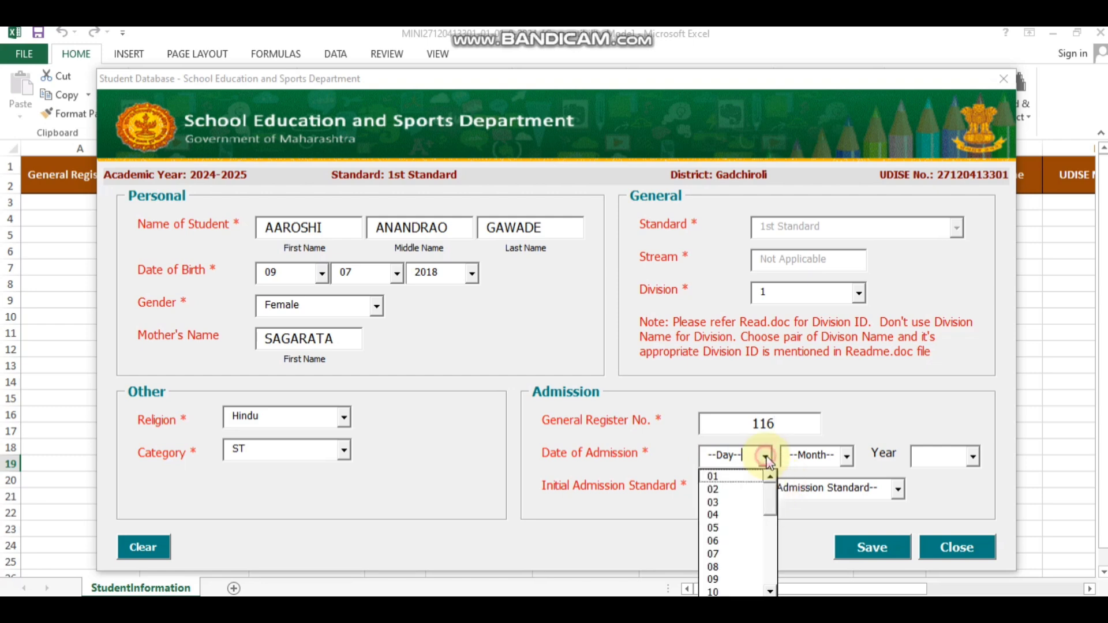
left_click(728, 478)
left_click(846, 456)
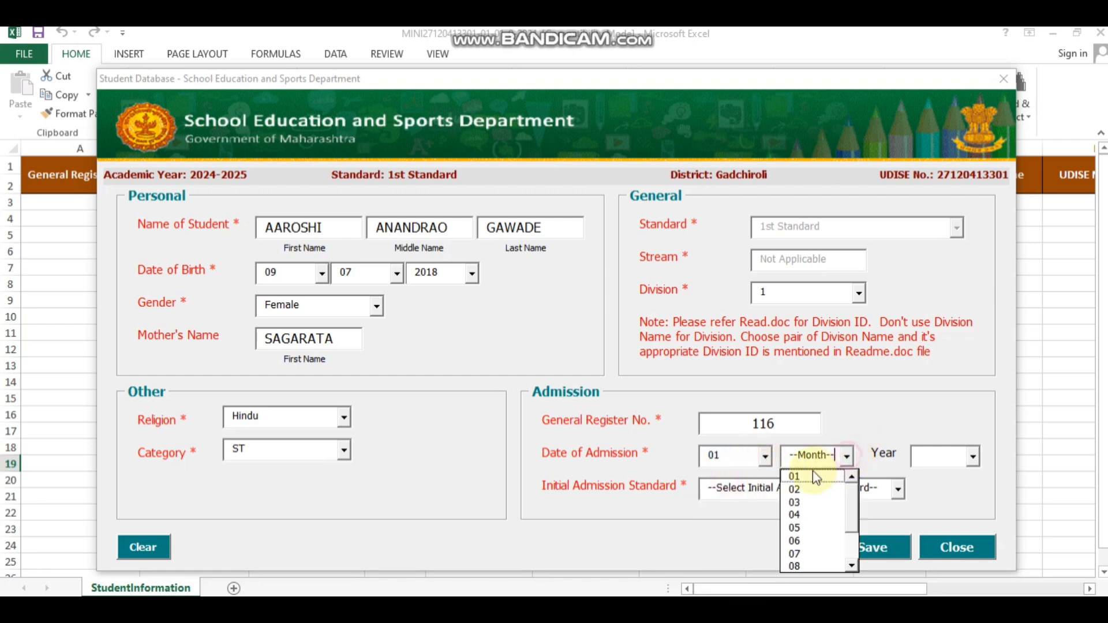
left_click(808, 528)
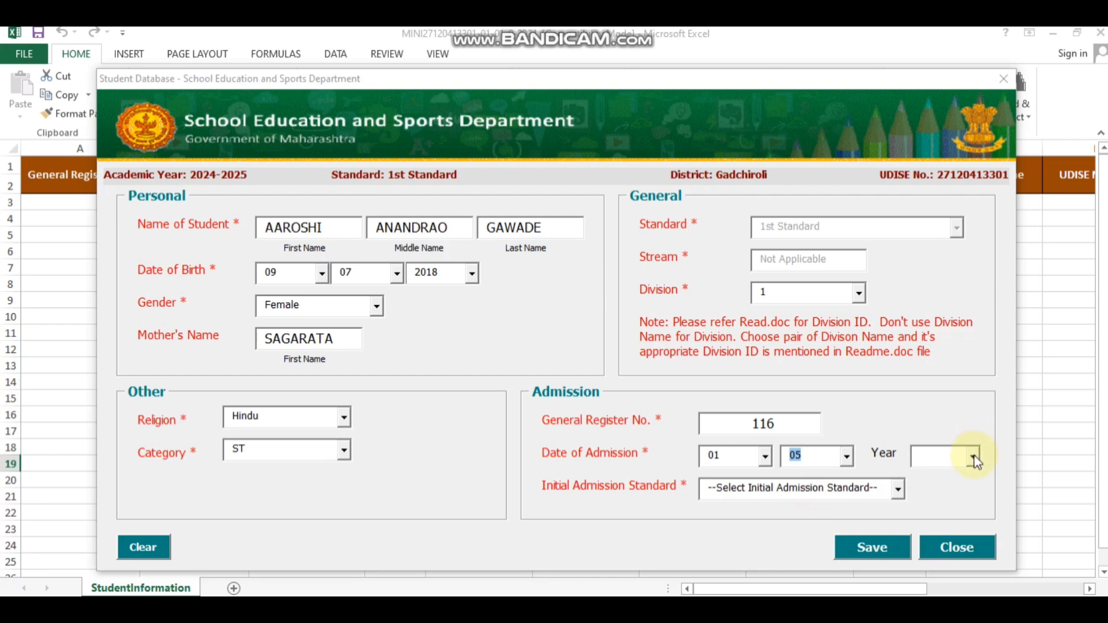
left_click(973, 457)
left_click(942, 477)
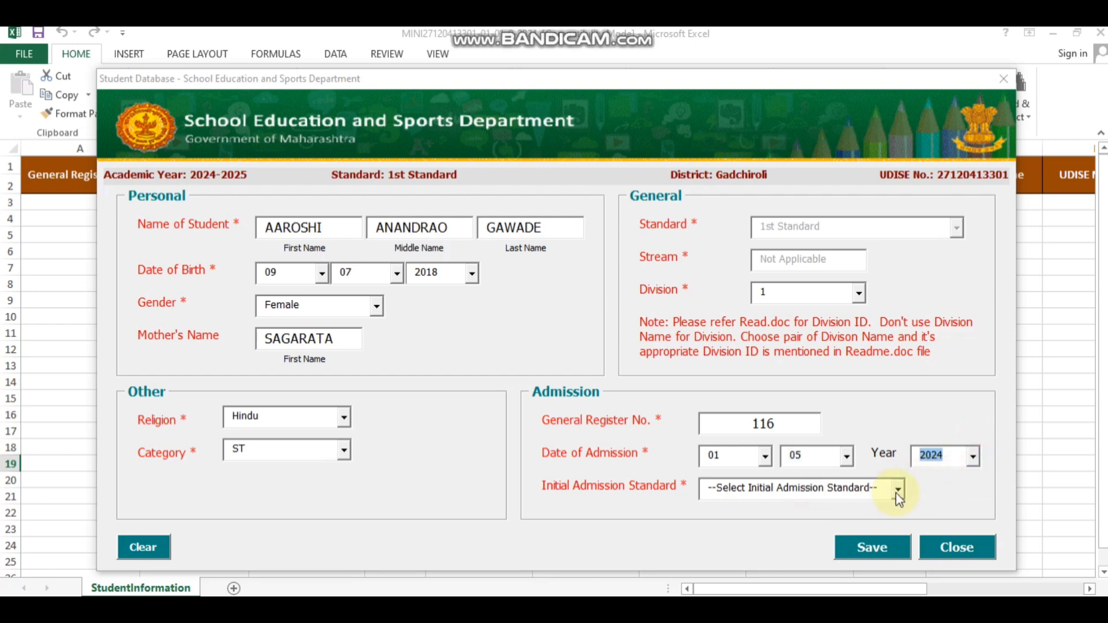
left_click(897, 488)
left_click(757, 559)
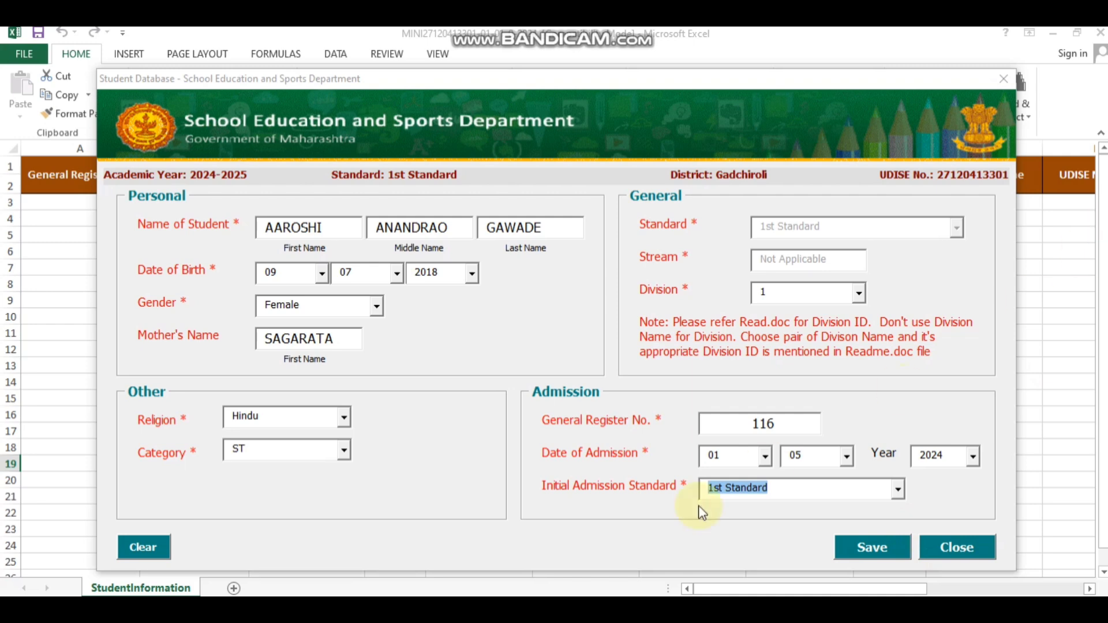
Step: Save the first student's record to the sheet and dismiss the confirmation
key("ctrl+alt+d")
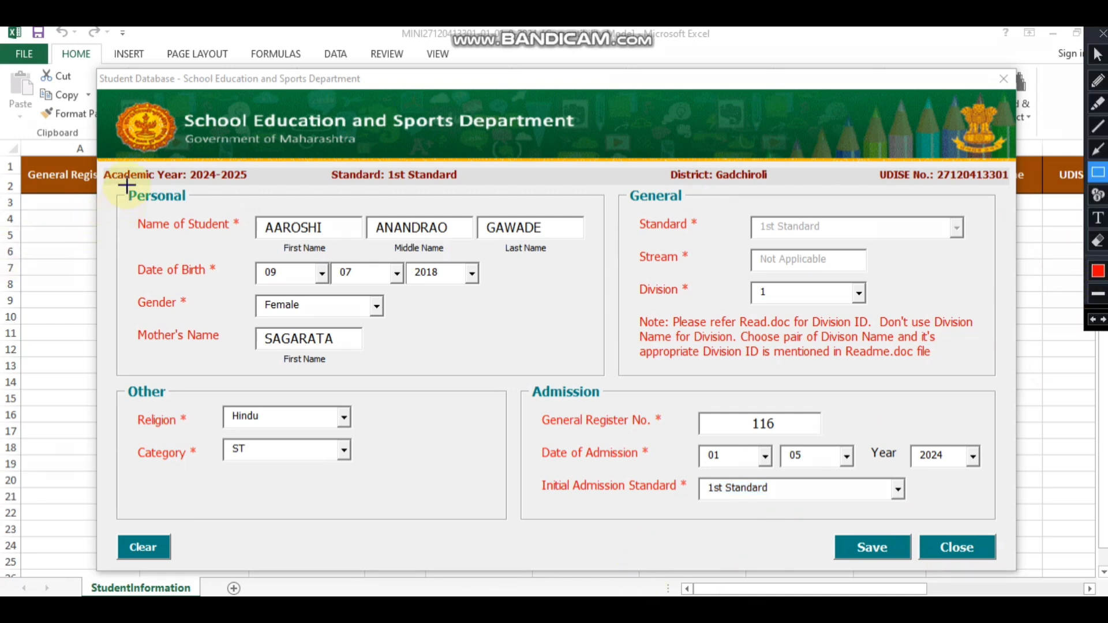
mouse_move(126, 180)
left_mouse_down()
mouse_move(558, 344)
mouse_move(647, 355)
mouse_move(603, 367)
left_mouse_up()
left_click_drag(120, 378, 415, 487)
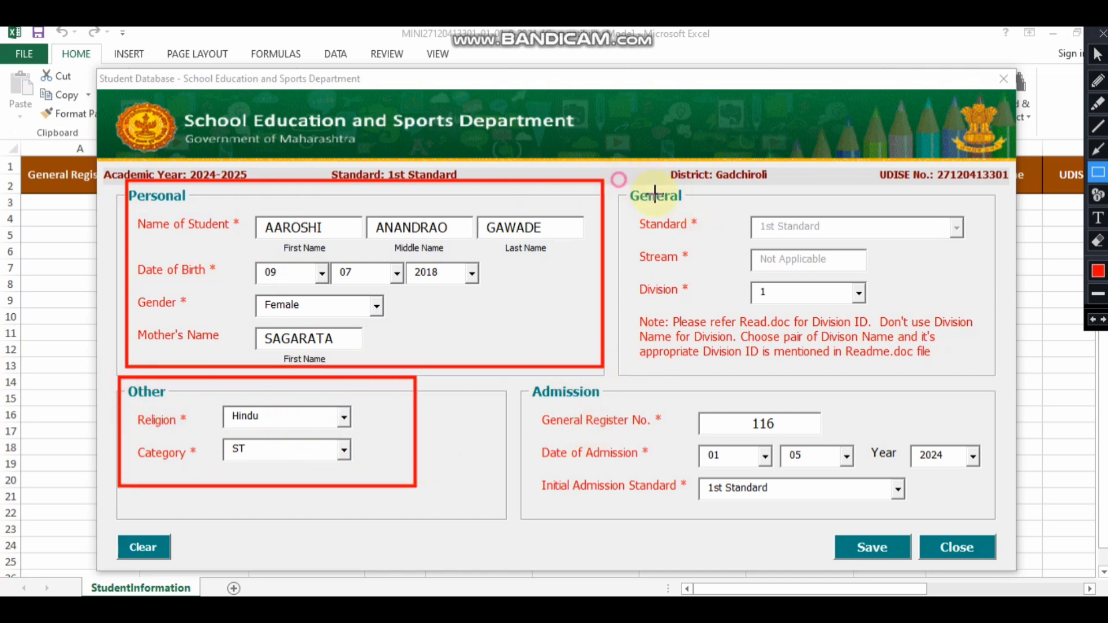
left_click_drag(619, 180, 1009, 349)
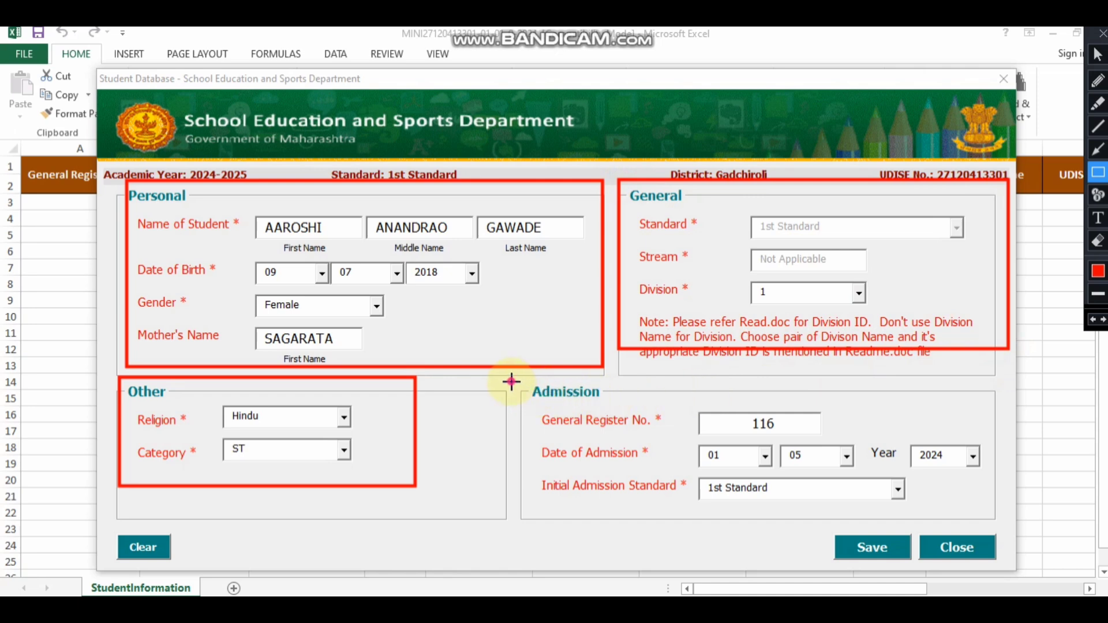
left_click_drag(512, 381, 1020, 521)
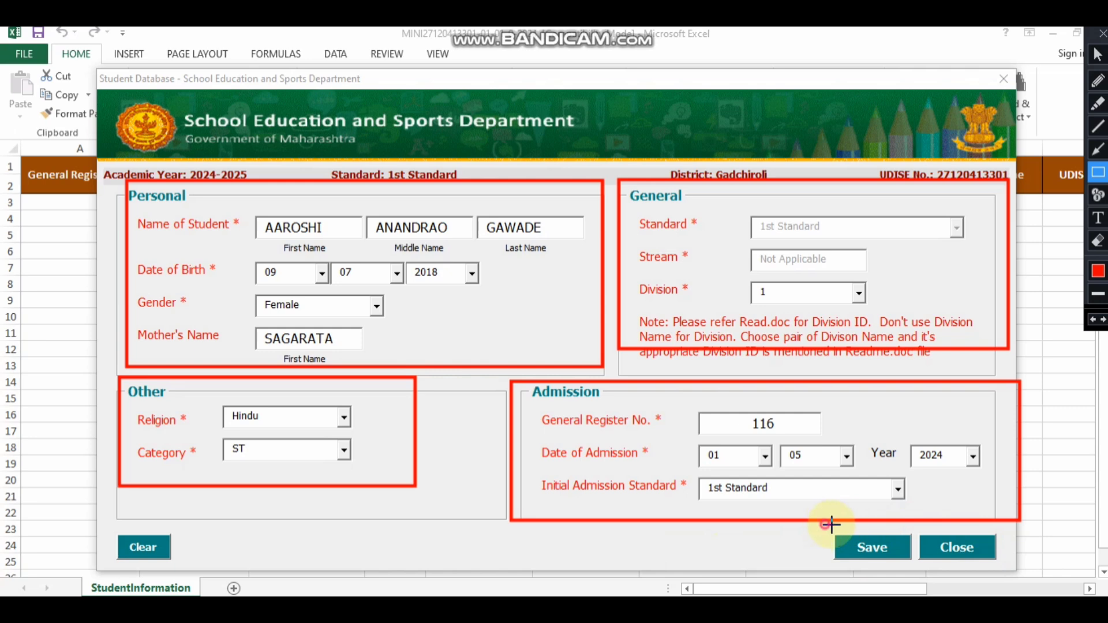
left_click_drag(827, 524, 912, 566)
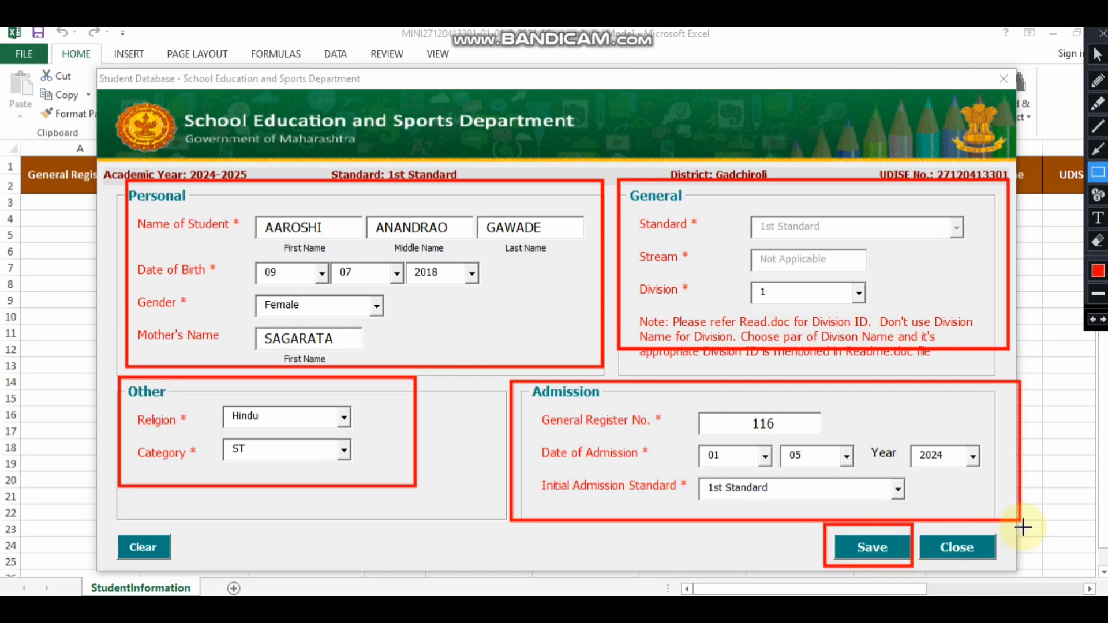
left_click(1102, 34)
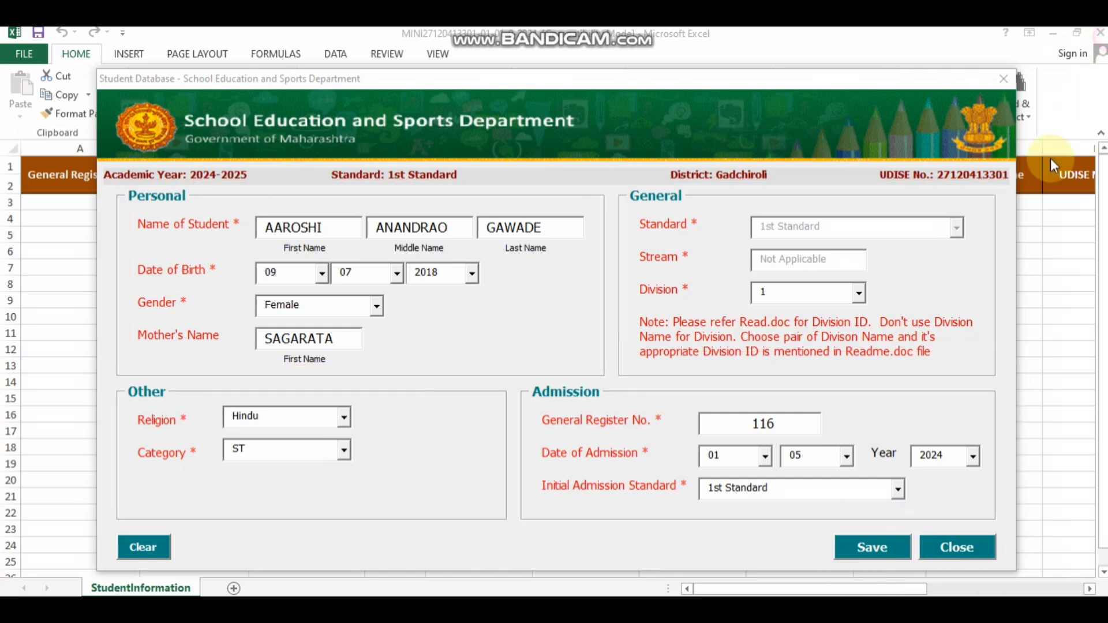
left_click(855, 555)
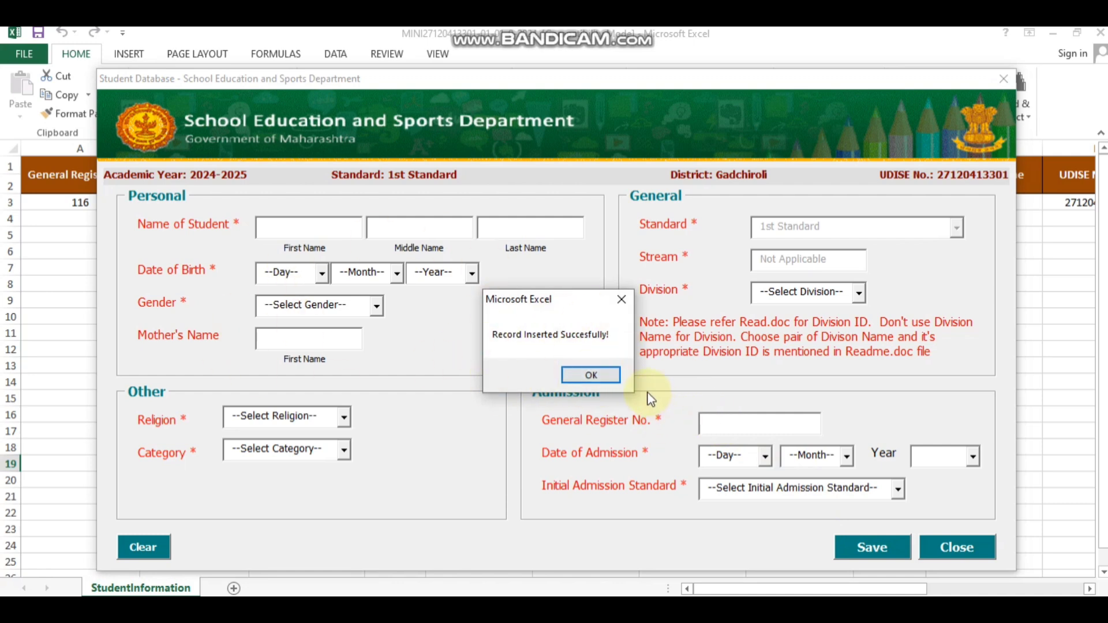
left_click(591, 374)
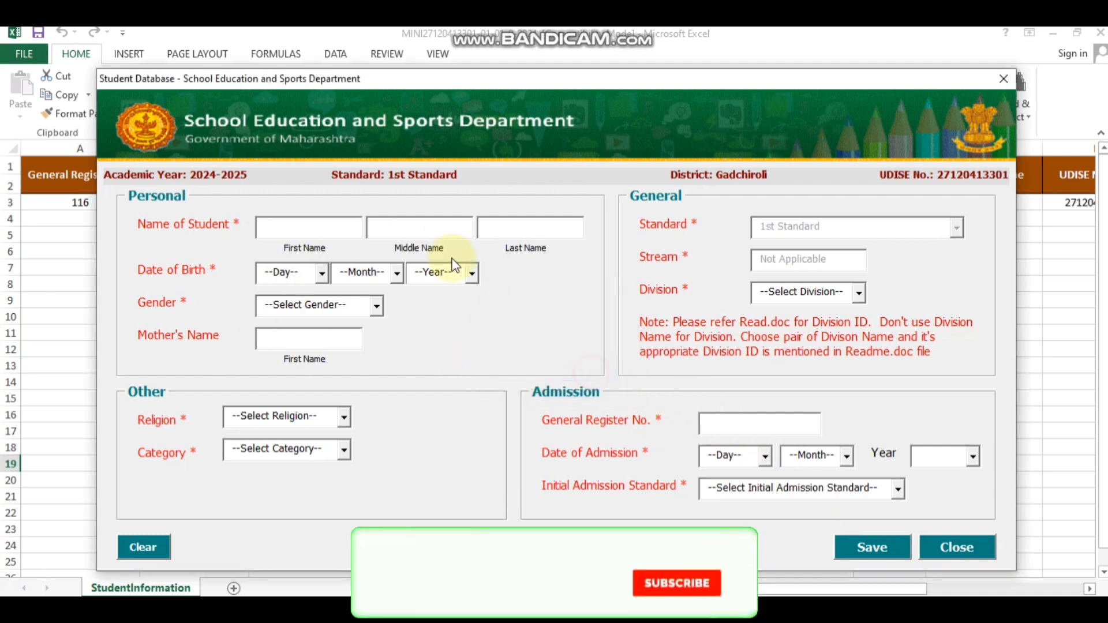
Step: Enter the second student's name, birth date 24/05/2018 and gender Male
left_click(304, 227)
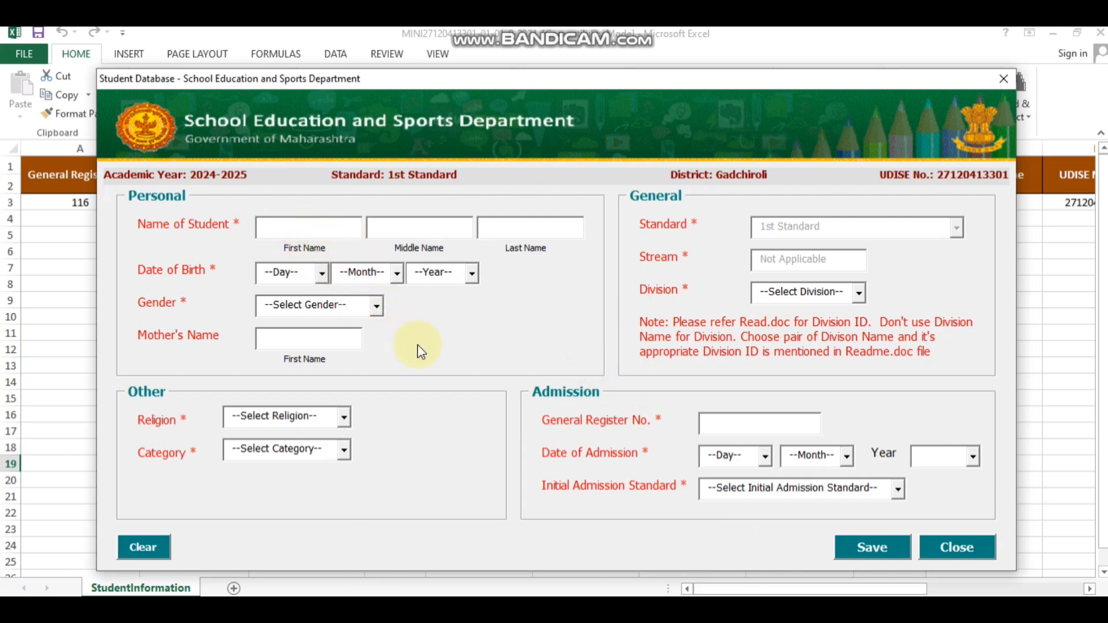
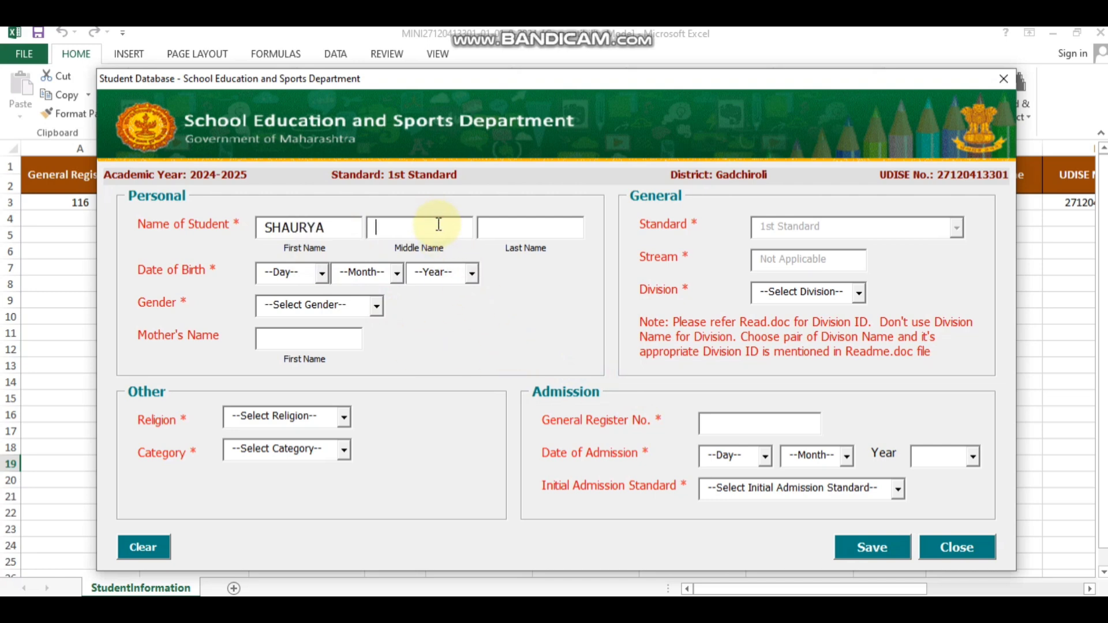
left_click(513, 221)
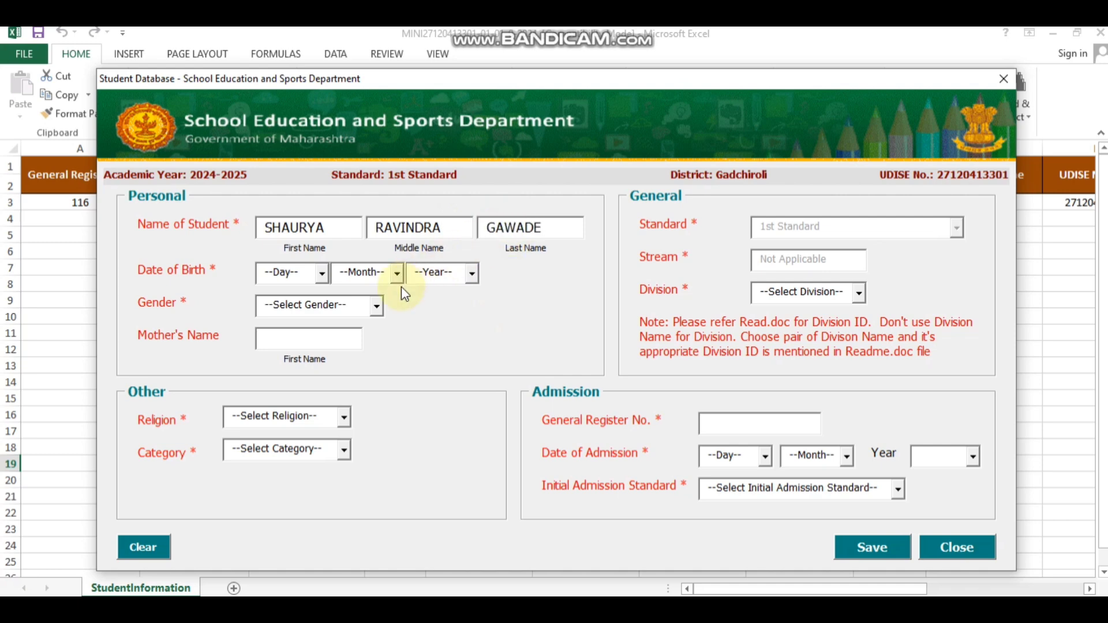
left_click(321, 273)
left_click(325, 409)
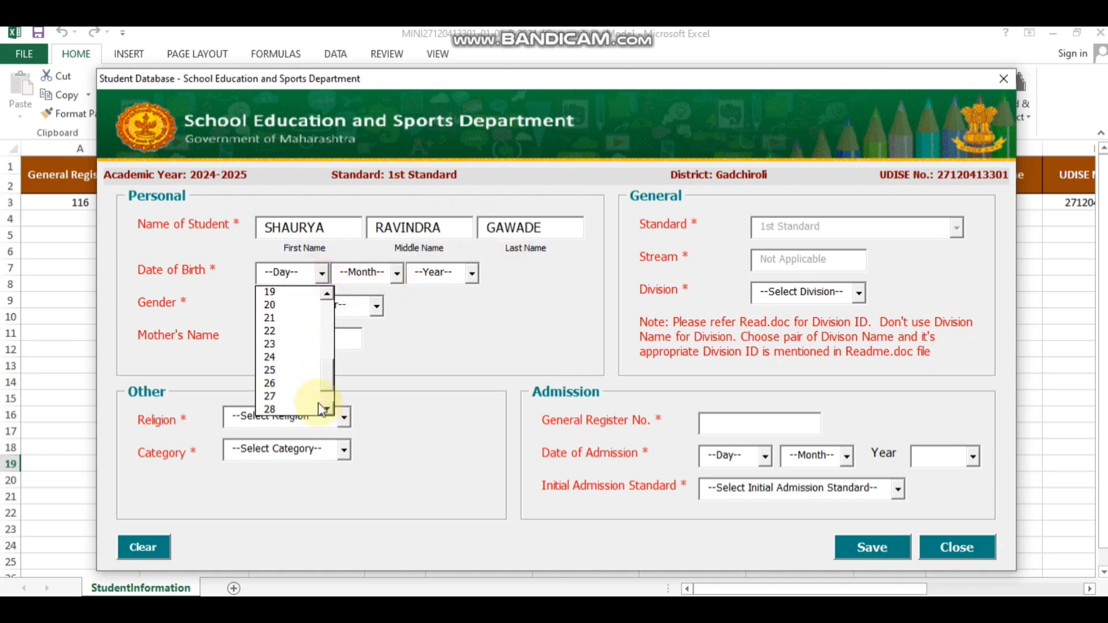
left_click(270, 357)
left_click(395, 273)
left_click(347, 345)
left_click(471, 273)
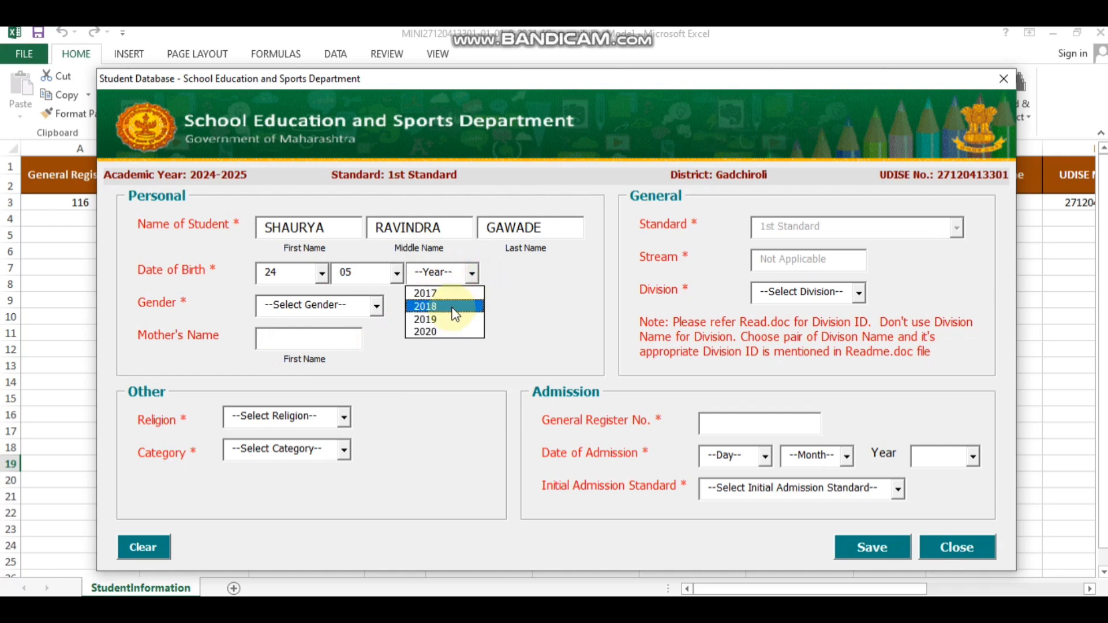
left_click(454, 314)
left_click(377, 305)
left_click(334, 326)
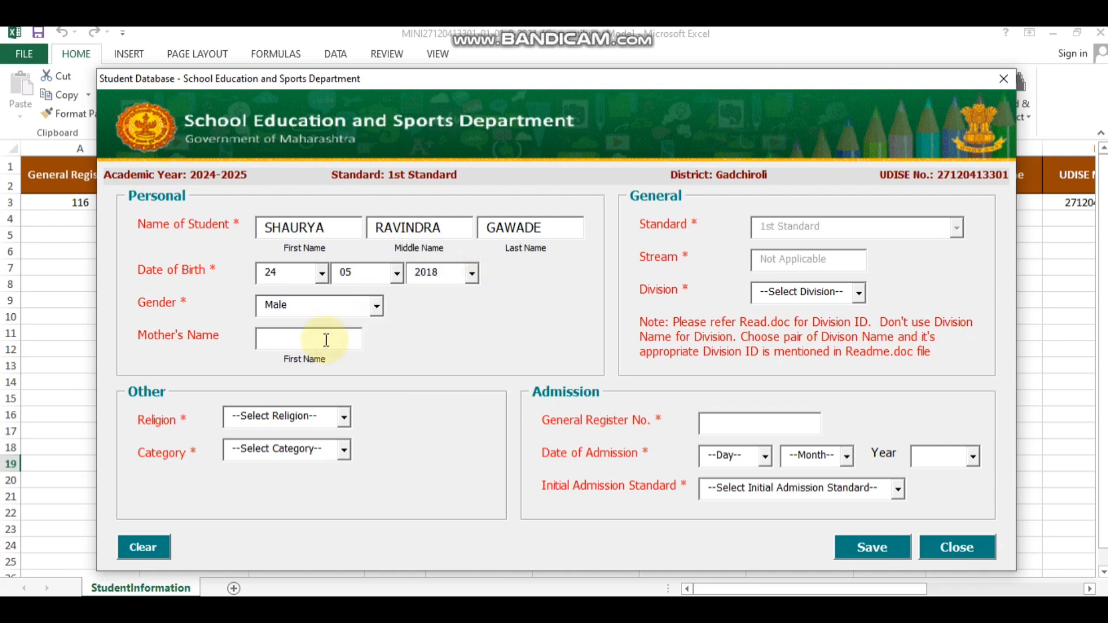
Step: Fill the mother's name, religion Hindu, category ST and Division 1
left_click(340, 418)
left_click(311, 436)
left_click(343, 449)
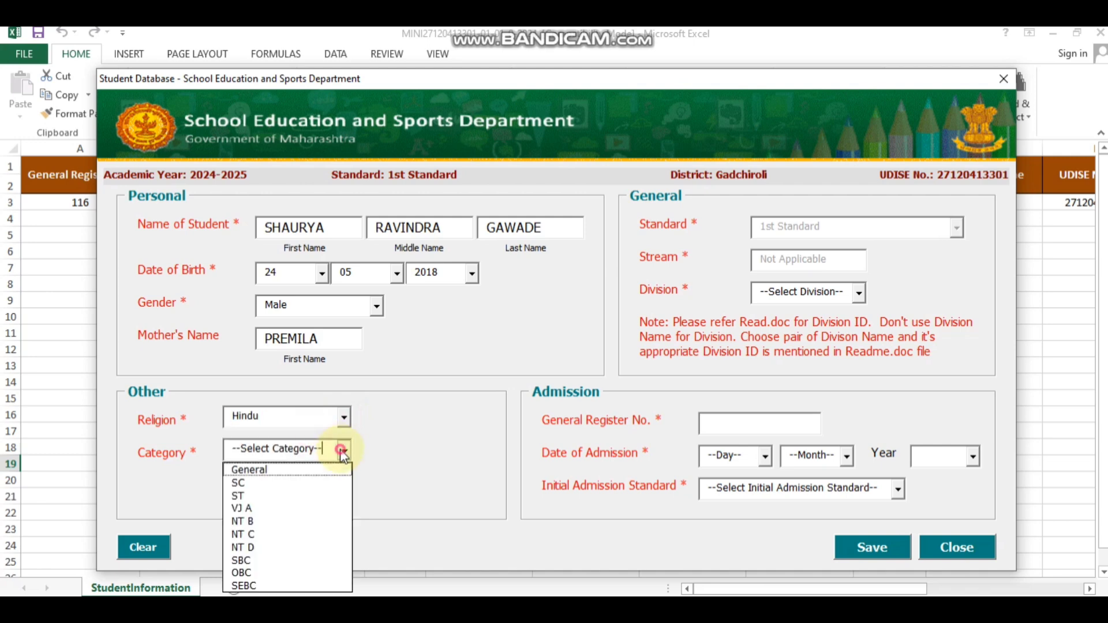
left_click(292, 491)
left_click(859, 292)
left_click(808, 306)
Step: Enter GR No. 117, admission 01/05/2024, 1st Standard, and save the record
left_click(762, 423)
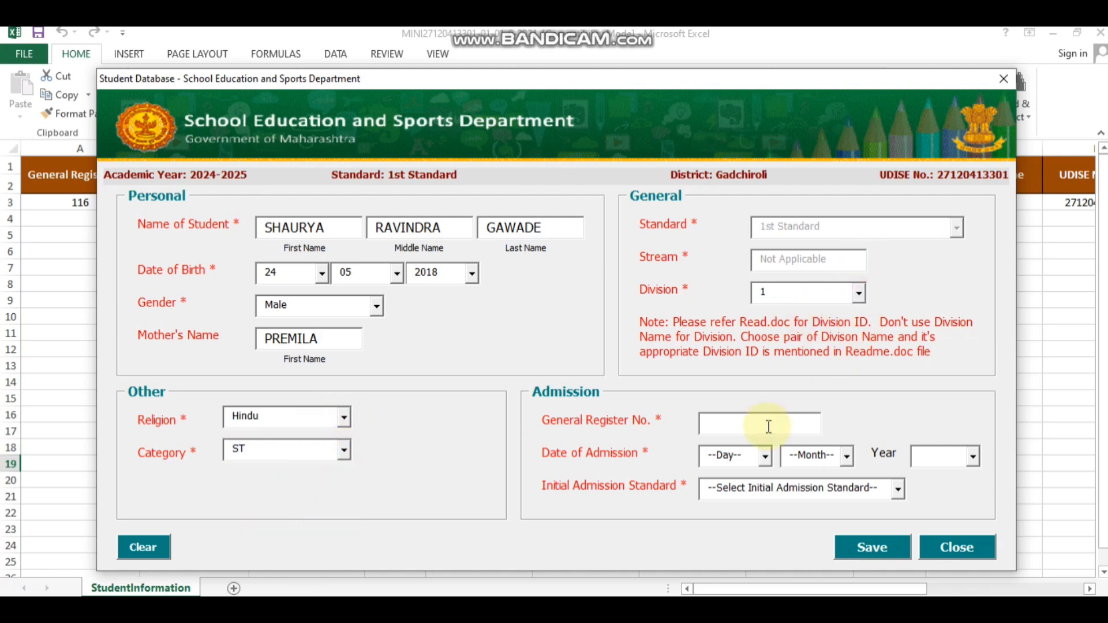
type("117")
left_click(765, 456)
left_click(716, 476)
left_click(846, 456)
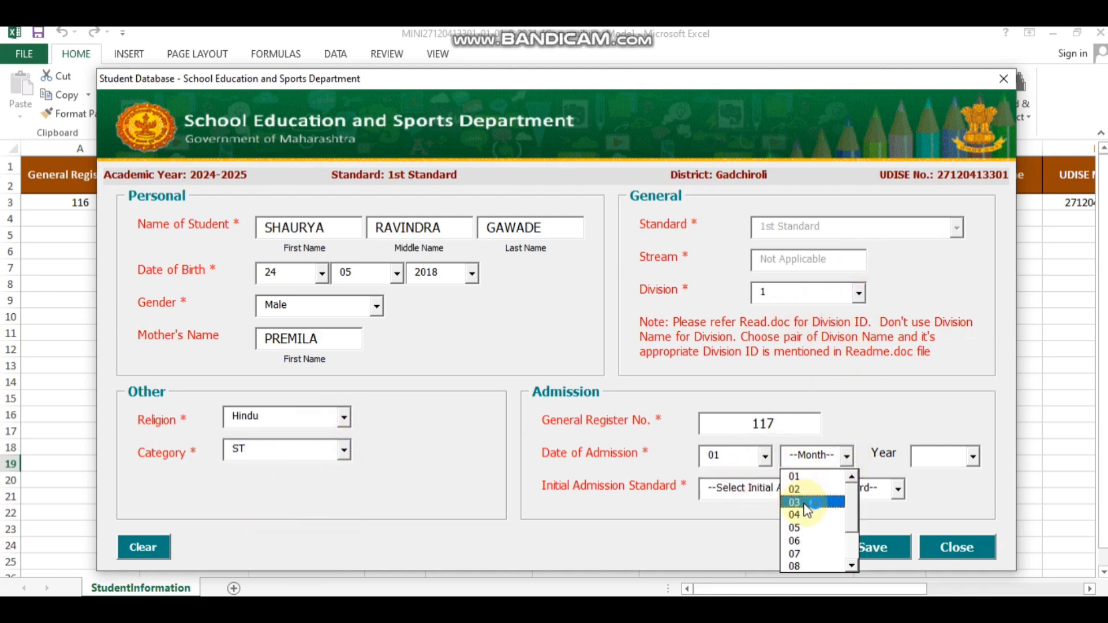
left_click(796, 528)
left_click(975, 458)
left_click(932, 479)
left_click(898, 489)
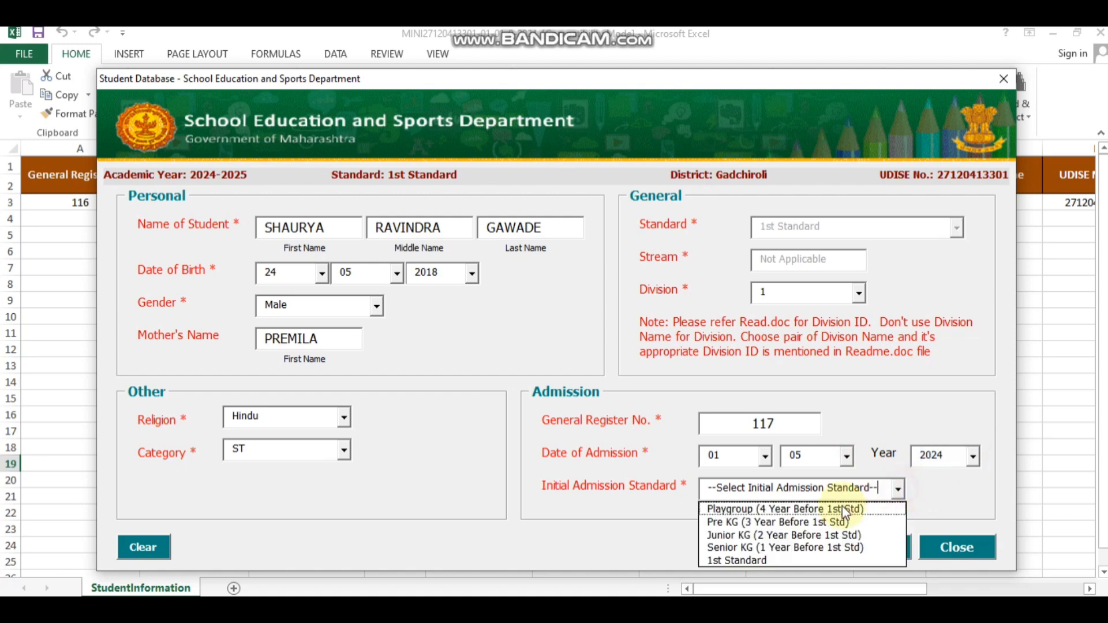
left_click(751, 554)
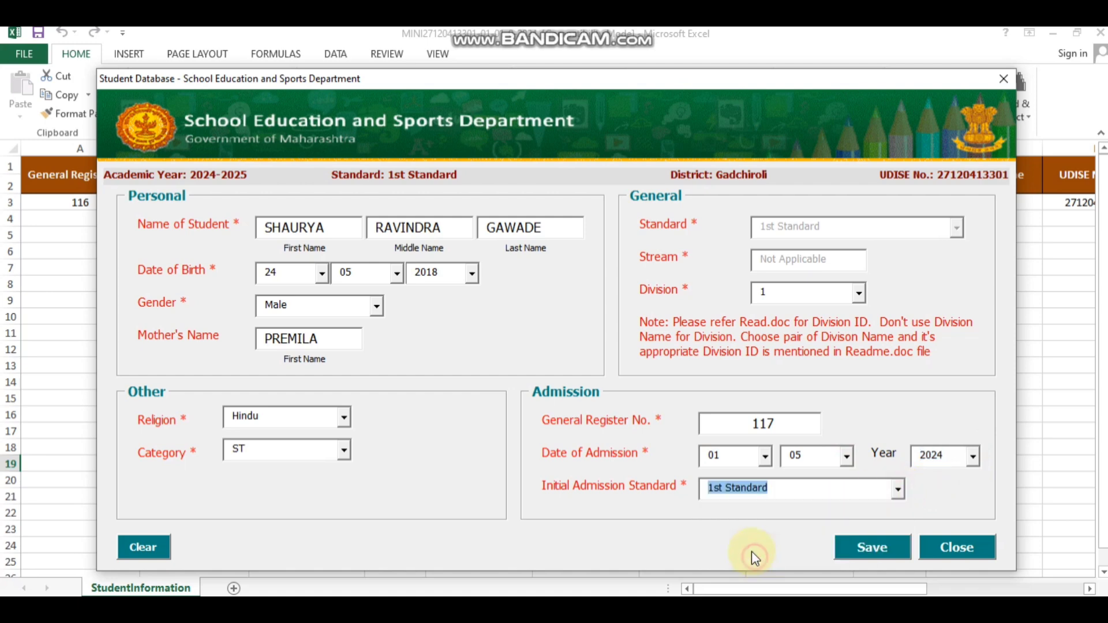
left_click(871, 551)
left_click(594, 367)
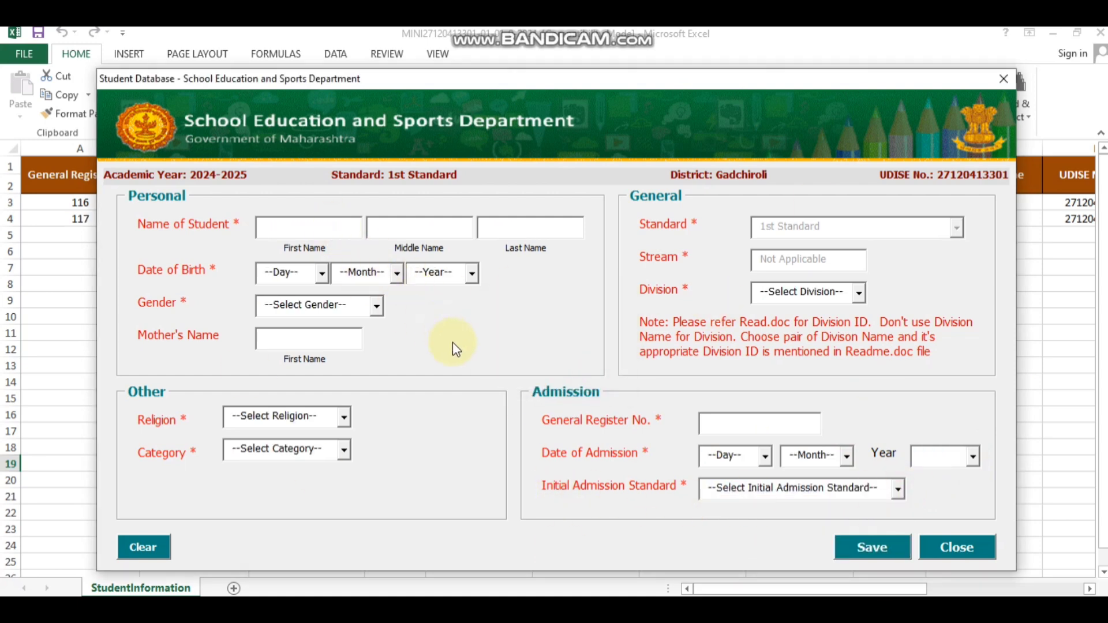
Step: Enter the third student's first, middle and last names
type("L")
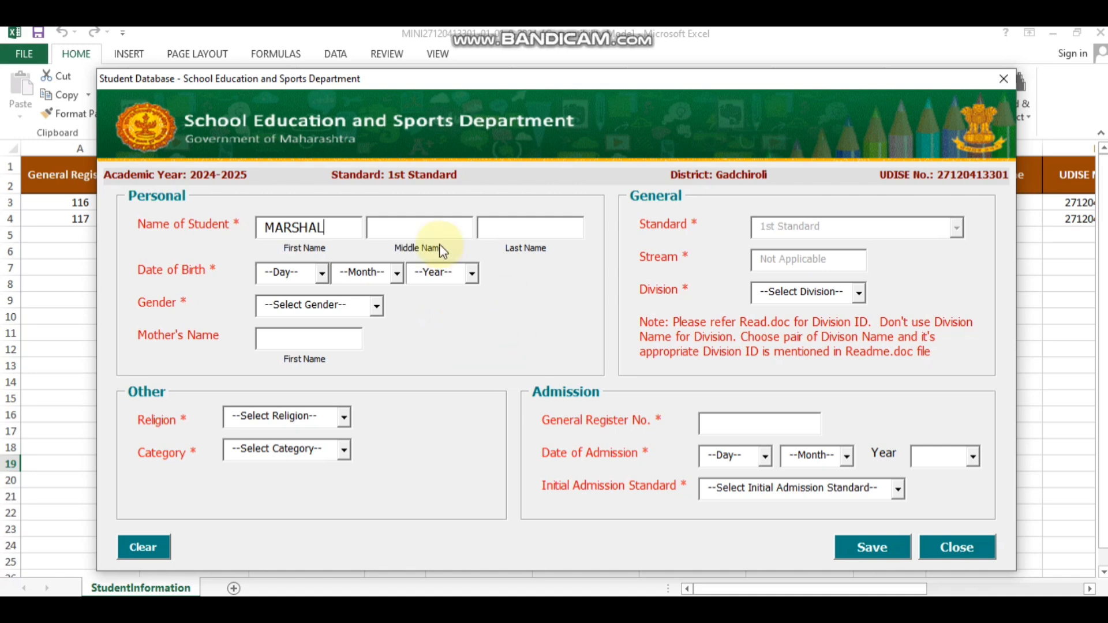
left_click(437, 232)
left_click(502, 226)
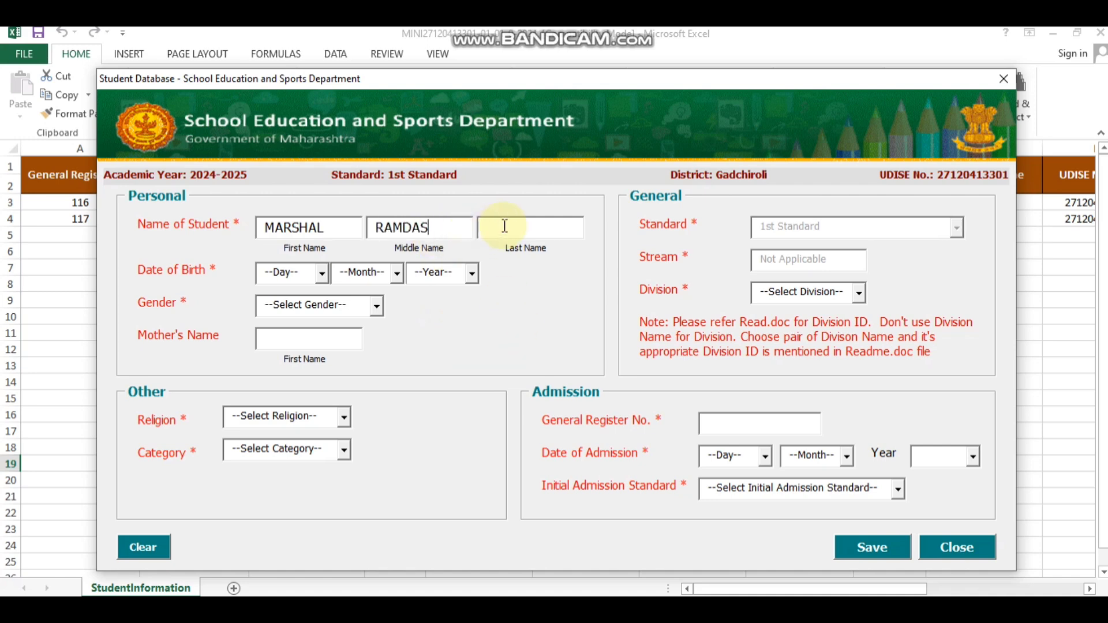
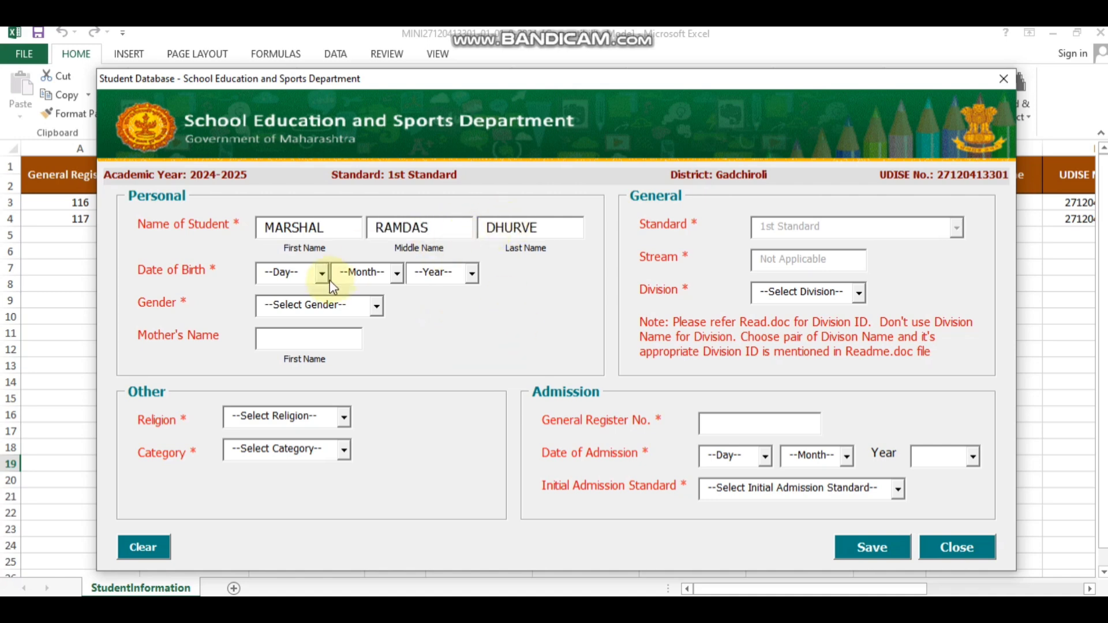
Step: Set the date of birth to 14/01/2018 and gender to Male
left_click(323, 275)
left_click(326, 408)
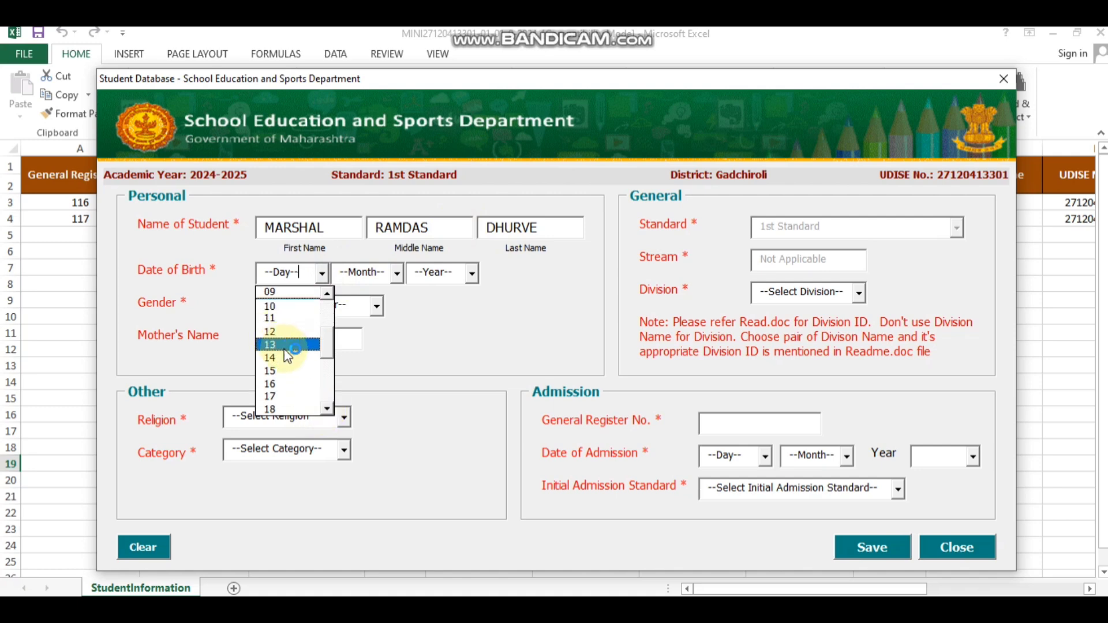
left_click(288, 357)
left_click(395, 273)
left_click(383, 291)
left_click(472, 273)
left_click(444, 304)
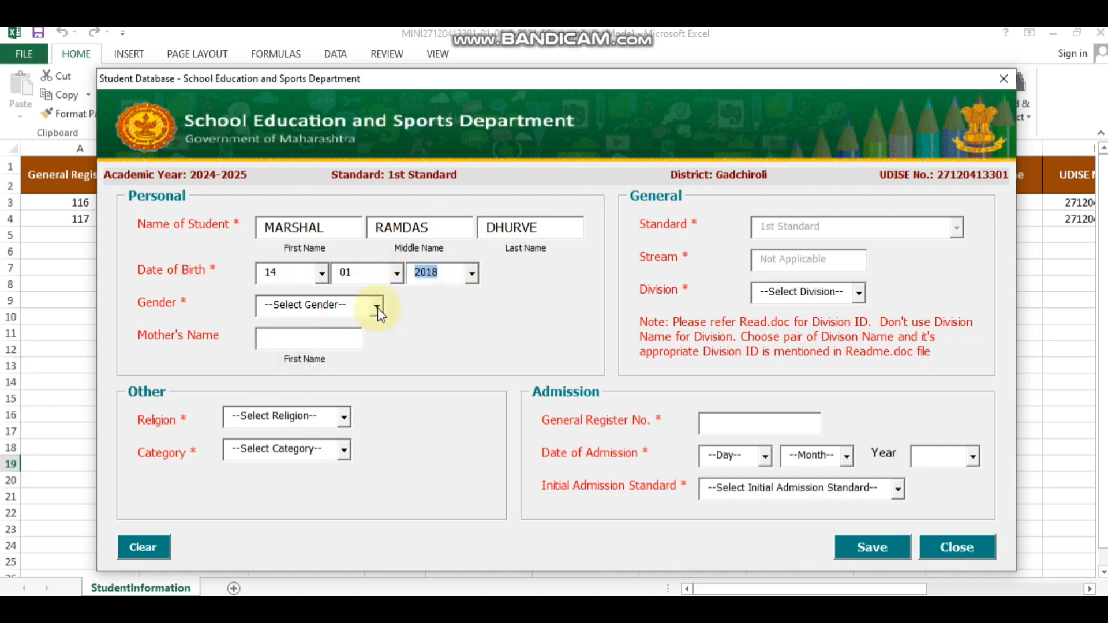
left_click(377, 307)
left_click(323, 321)
Step: Enter the mother's name, religion Hindu, category ST and Division 1
key("Tab")
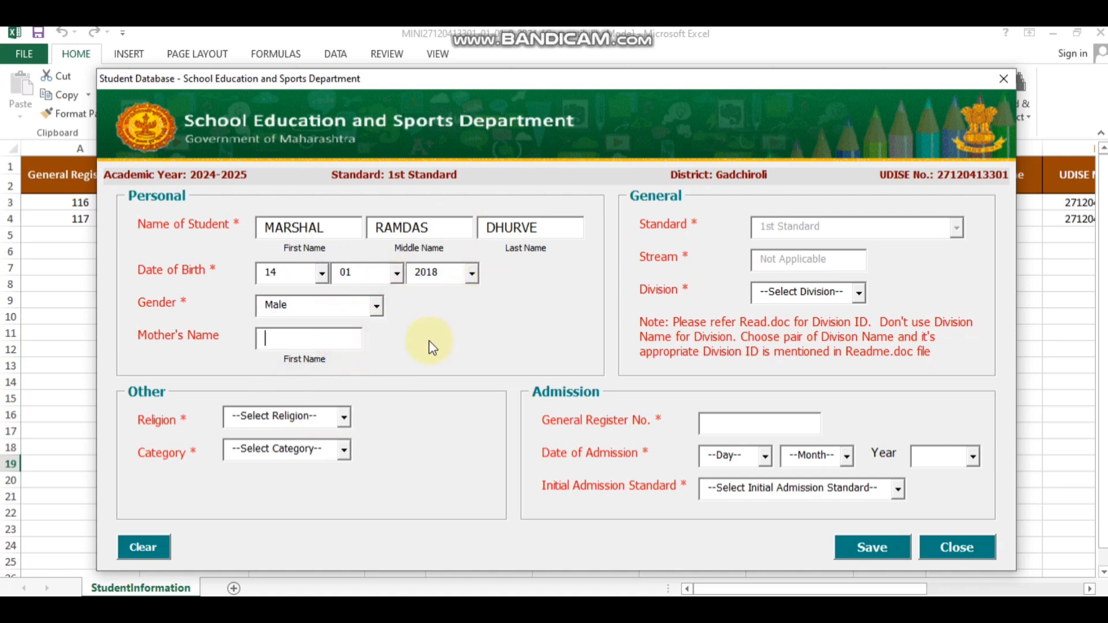
type("USHA")
left_click(344, 417)
left_click(249, 436)
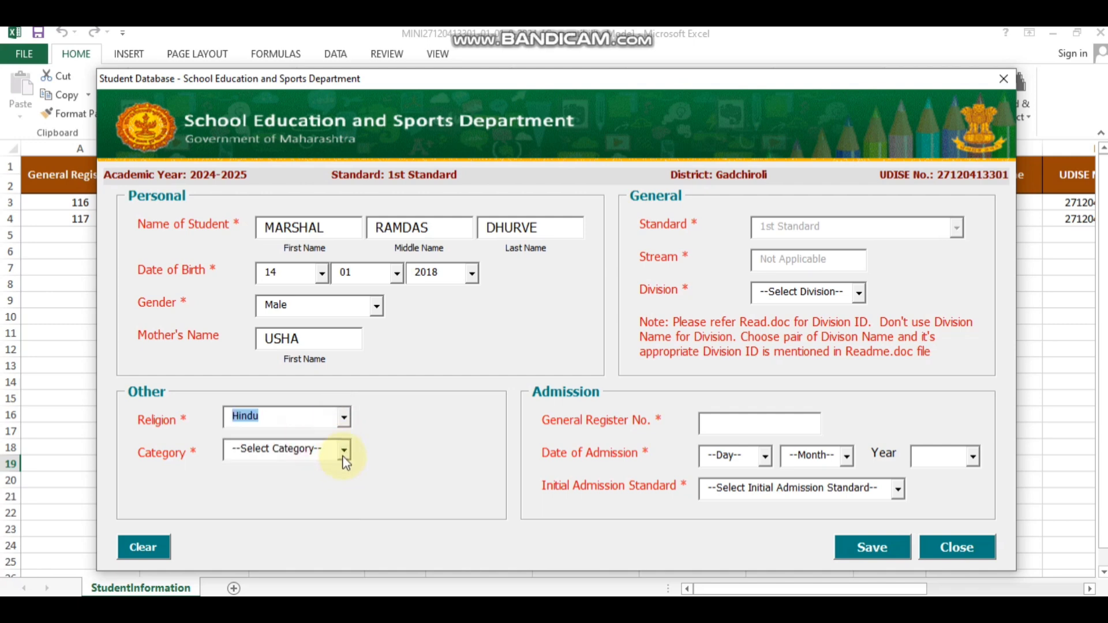
left_click(344, 450)
left_click(248, 493)
left_click(858, 292)
left_click(767, 312)
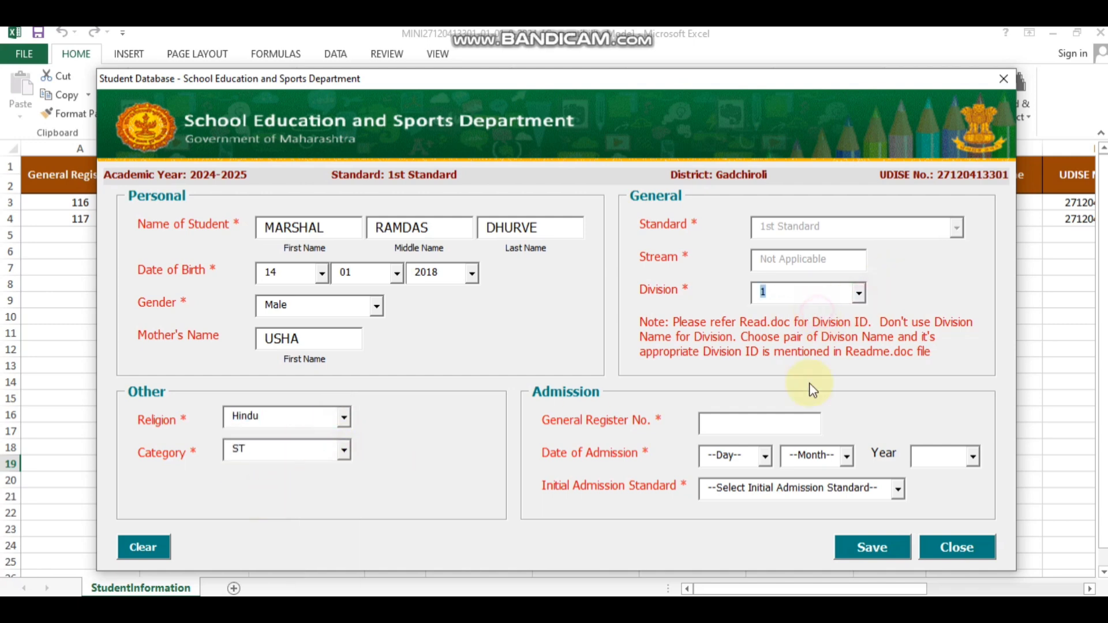
Step: Fill GR No. 118, admission 01/05/2024, 1st Standard, and save the record
left_click(758, 424)
left_click(765, 455)
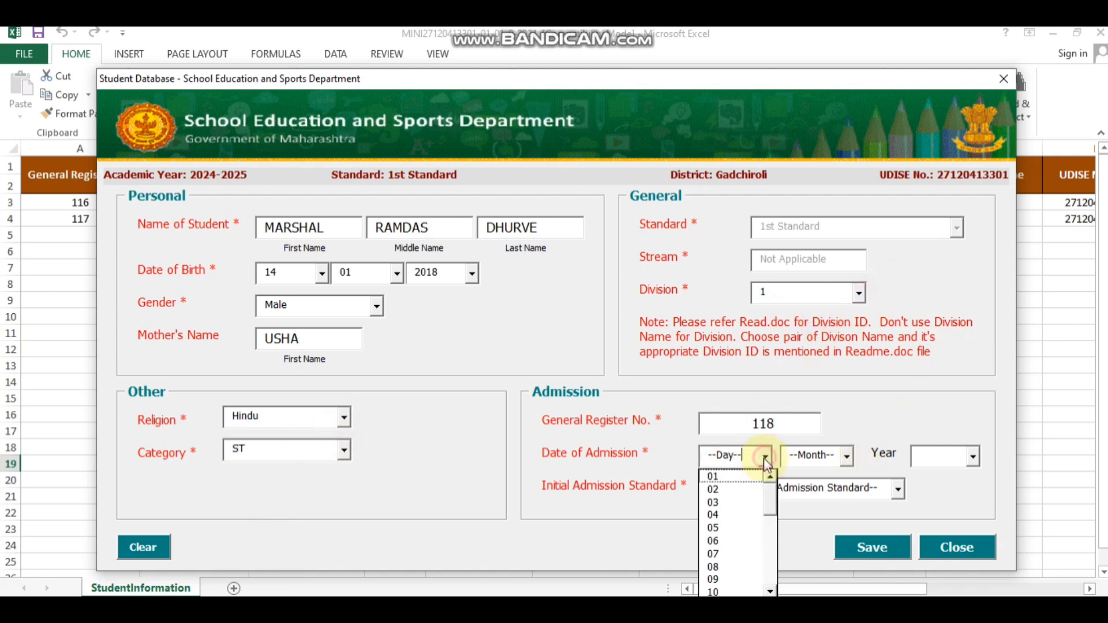
left_click(715, 488)
left_click(846, 455)
left_click(814, 528)
left_click(974, 457)
left_click(931, 476)
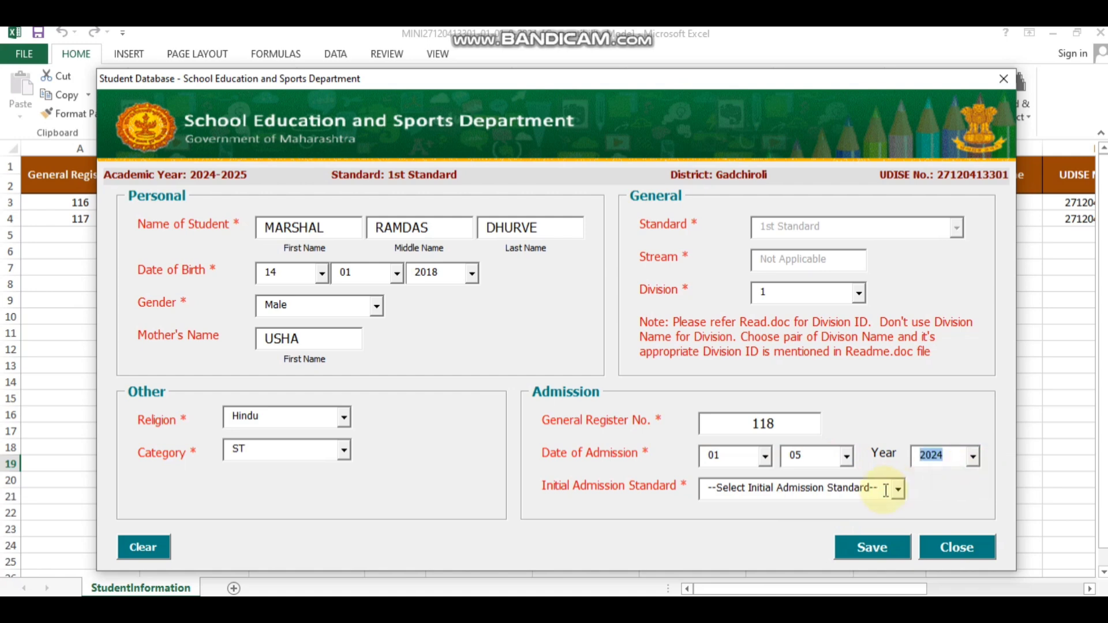
left_click(897, 489)
left_click(744, 547)
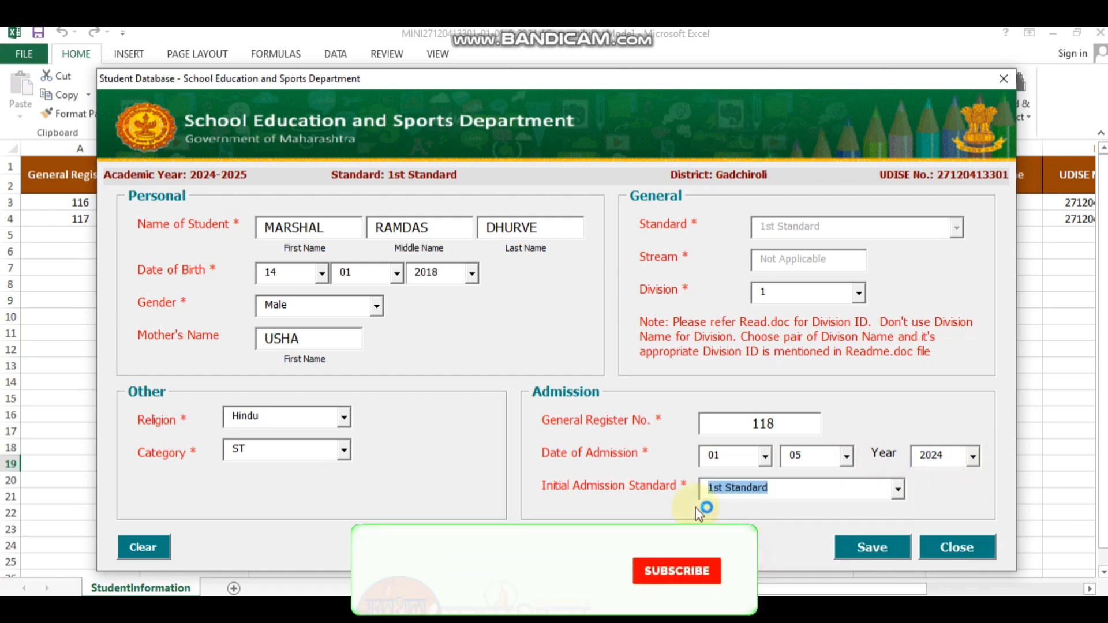
left_click(866, 550)
left_click(597, 375)
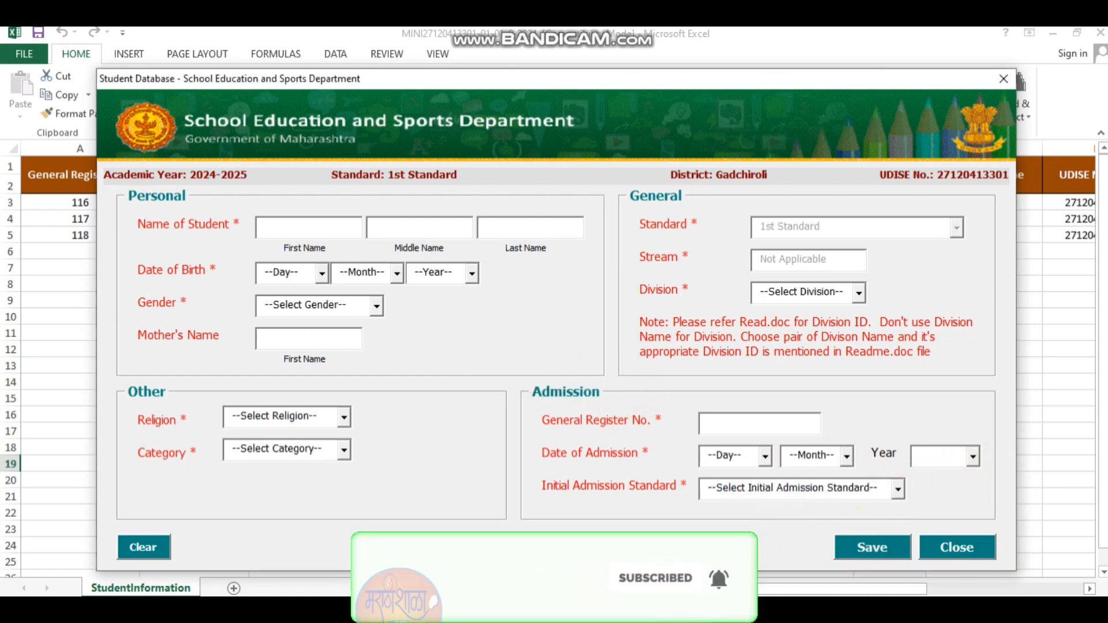
key("ctrl+alt+d")
Step: Close the student Insert form
left_click_drag(781, 513, 1024, 574)
left_click_drag(909, 515, 1014, 577)
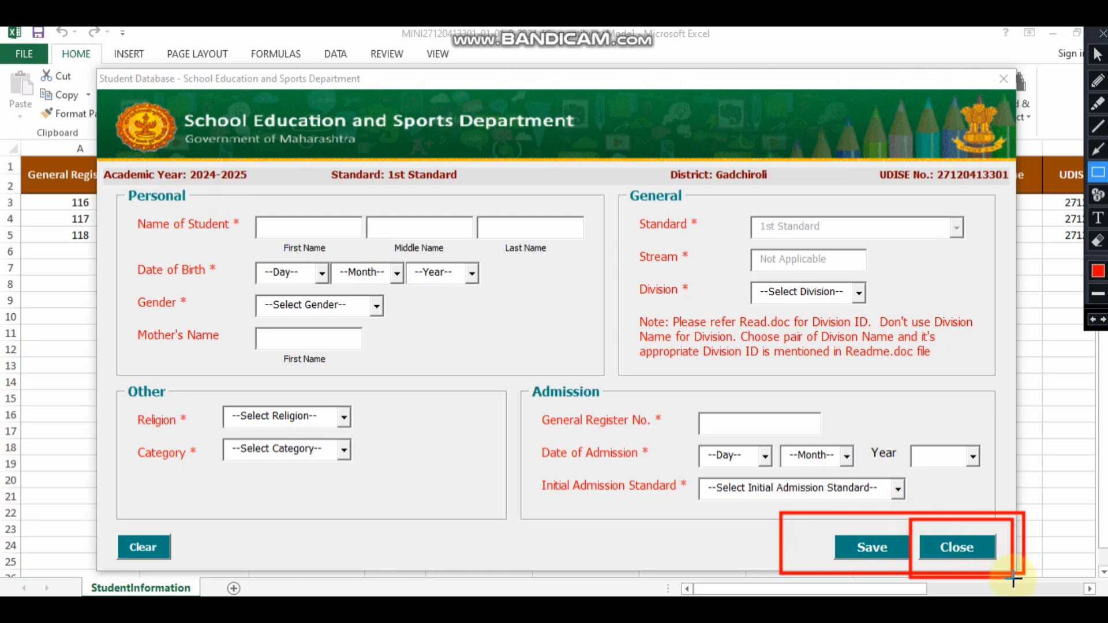
left_click(1103, 34)
left_click(948, 542)
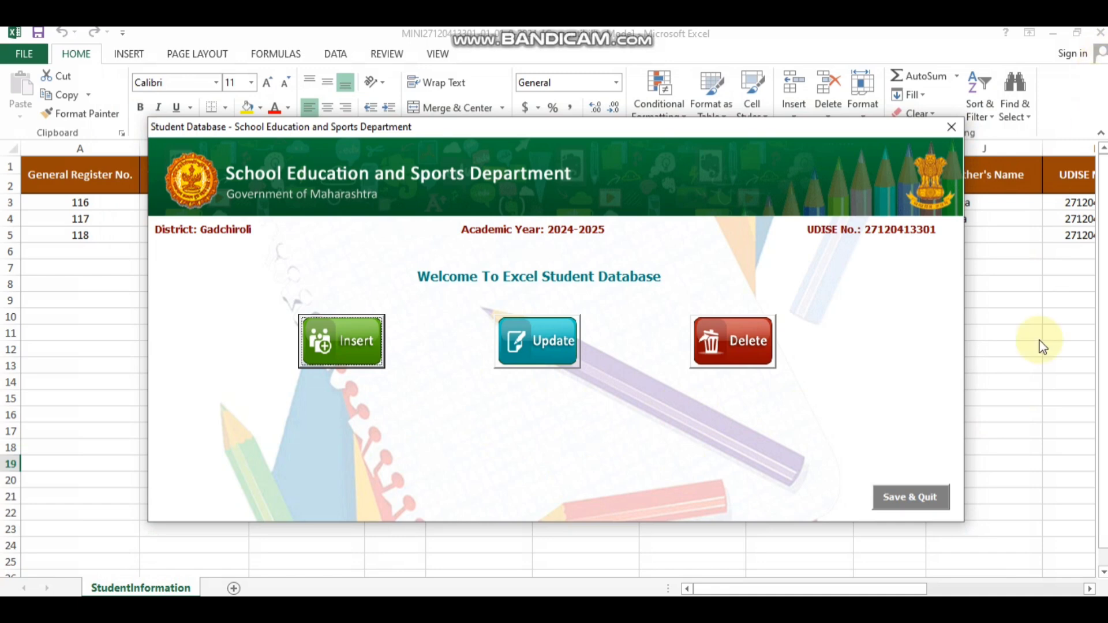
Step: Open the Update form from the Student Database start screen
key("ctrl+alt+d")
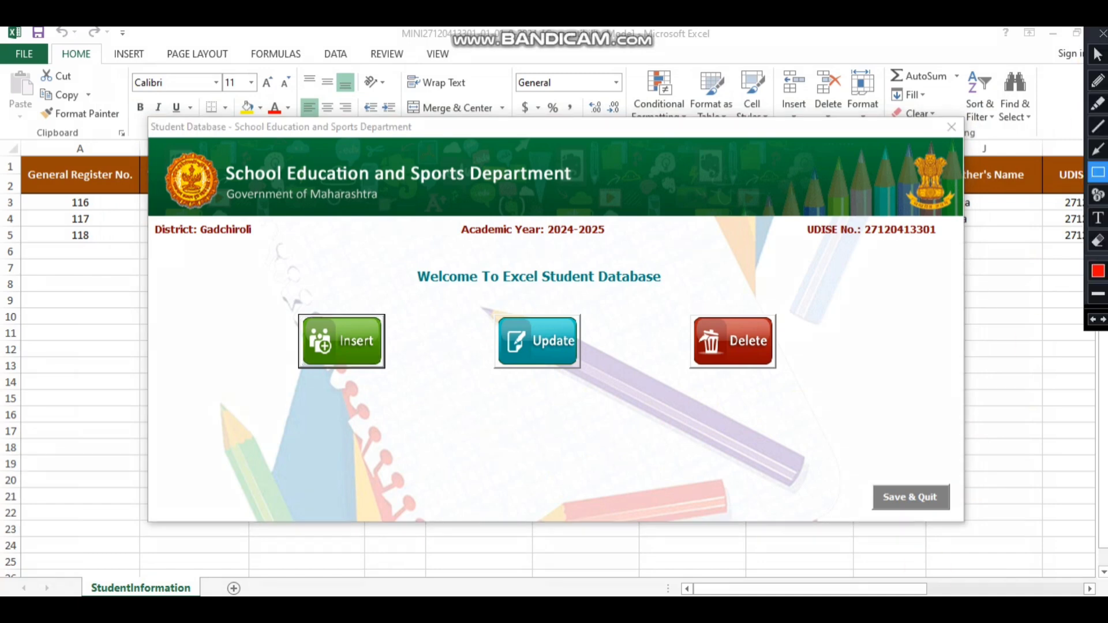
mouse_move(269, 286)
left_mouse_down()
mouse_move(332, 309)
mouse_move(423, 377)
left_mouse_up()
left_click_drag(462, 293, 616, 393)
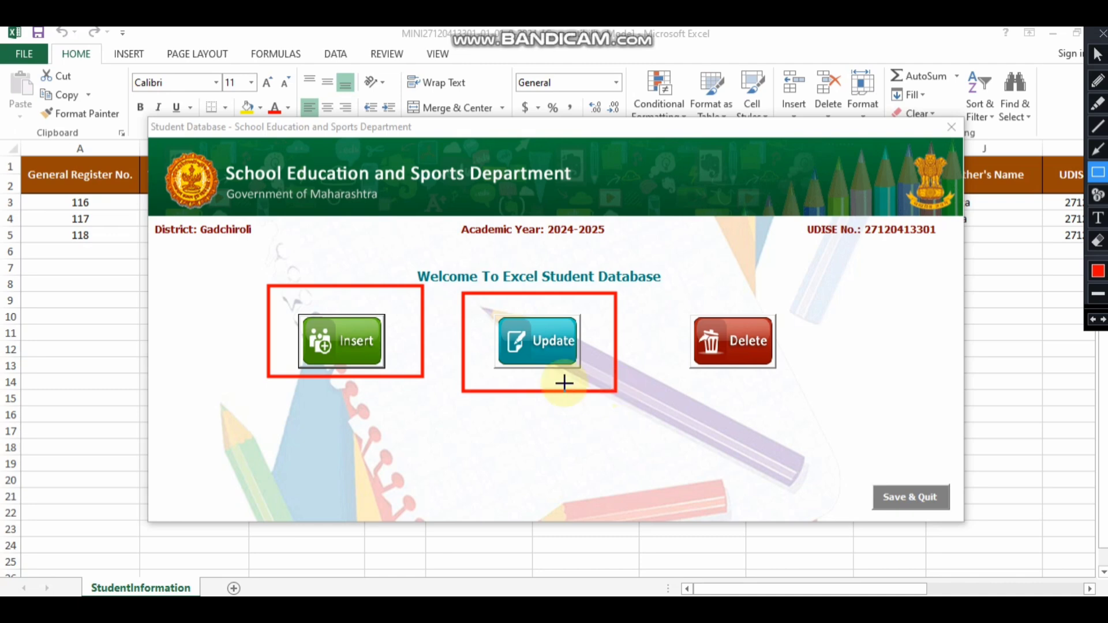
mouse_move(495, 288)
left_mouse_down()
mouse_move(564, 319)
mouse_move(606, 404)
mouse_move(637, 395)
left_mouse_up()
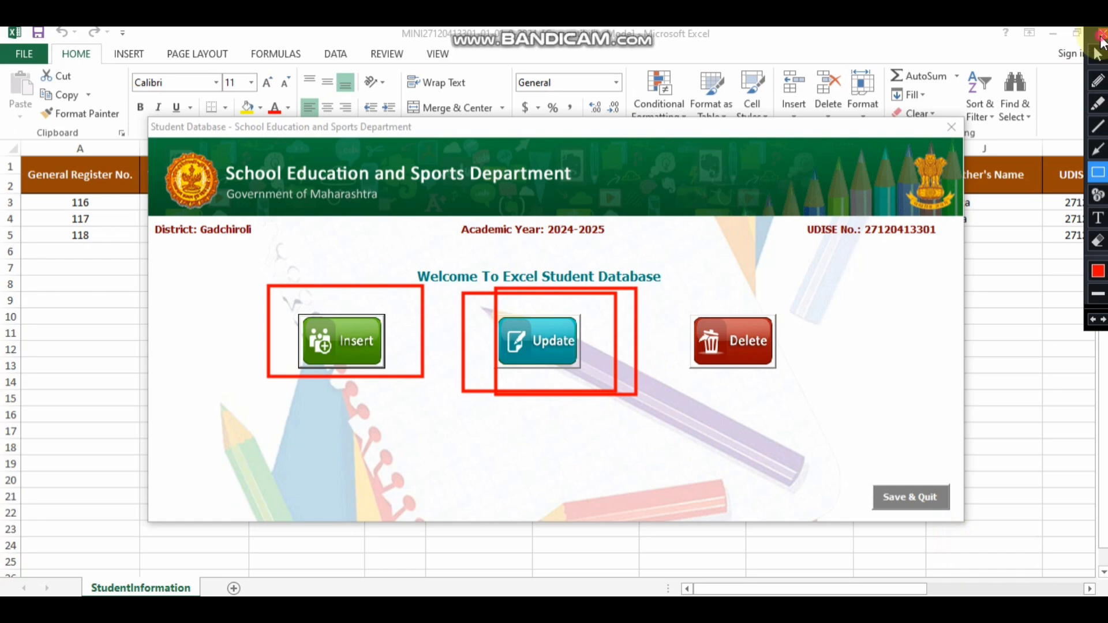
left_click(1100, 37)
left_click(532, 354)
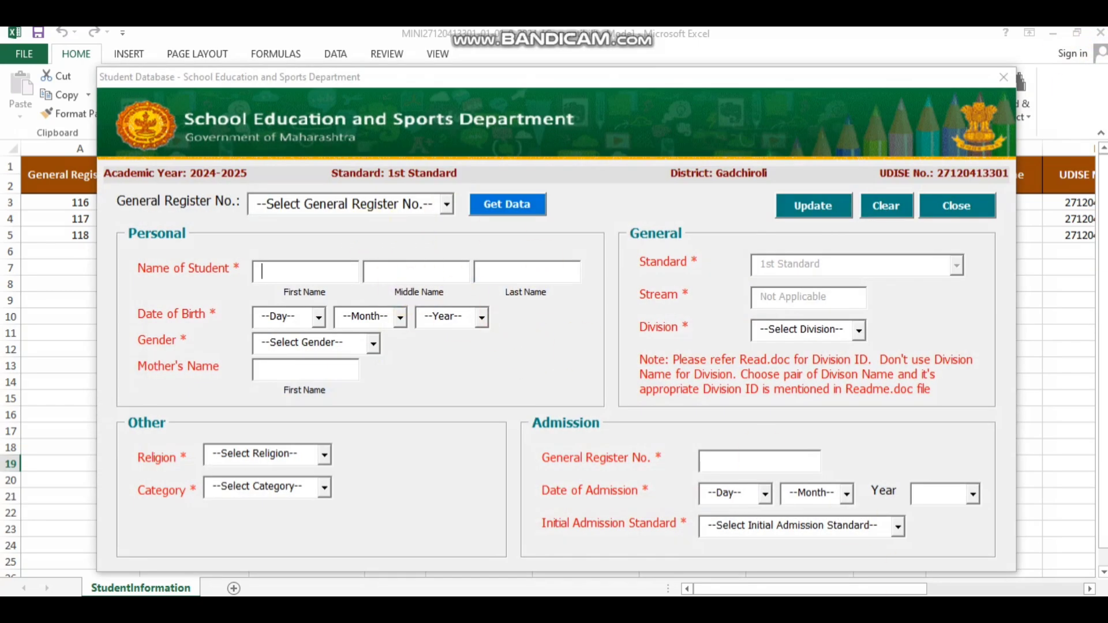
Step: Fetch register number 116's data into the form and save it back as updated
key("ctrl+alt+d")
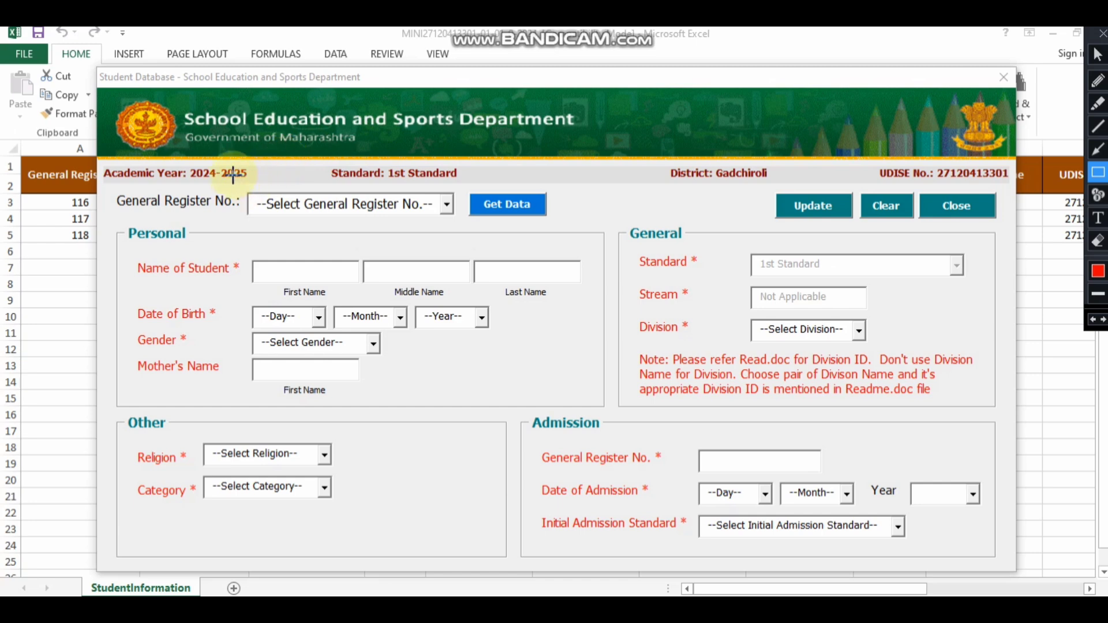
left_click_drag(233, 176, 470, 231)
mouse_move(471, 177)
left_mouse_down()
mouse_move(554, 203)
mouse_move(577, 224)
left_mouse_up()
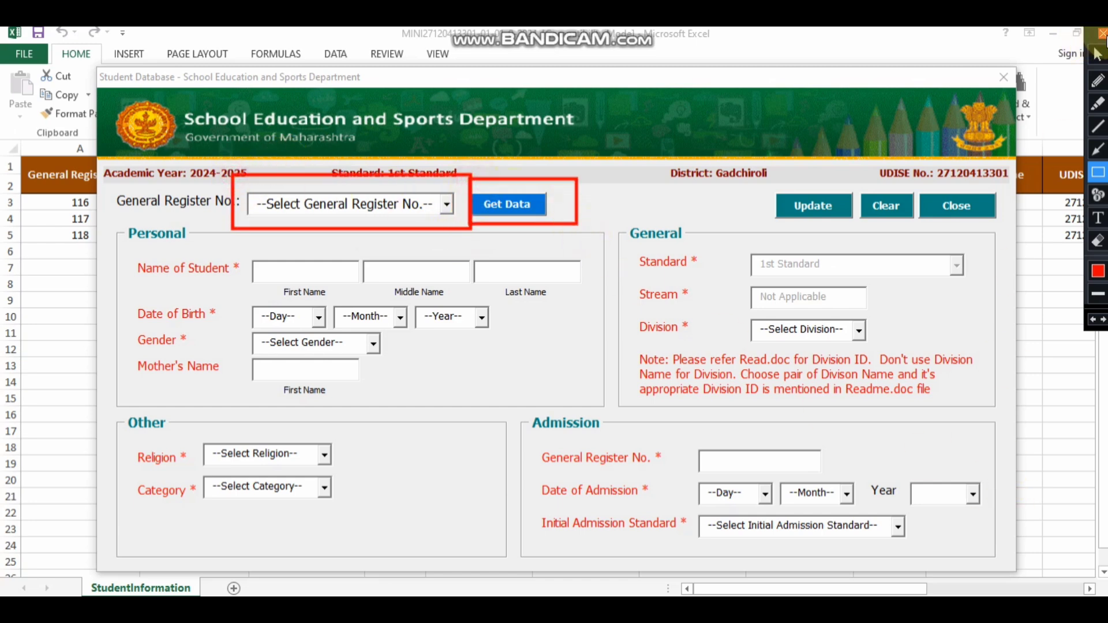
left_click(1102, 33)
left_click(446, 205)
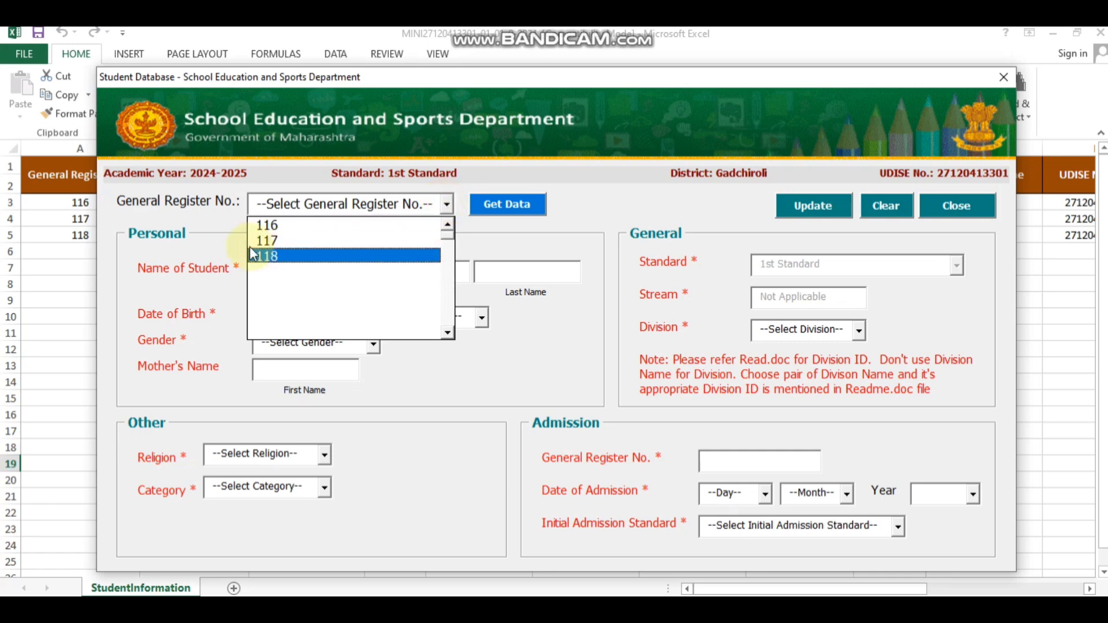
left_click(271, 225)
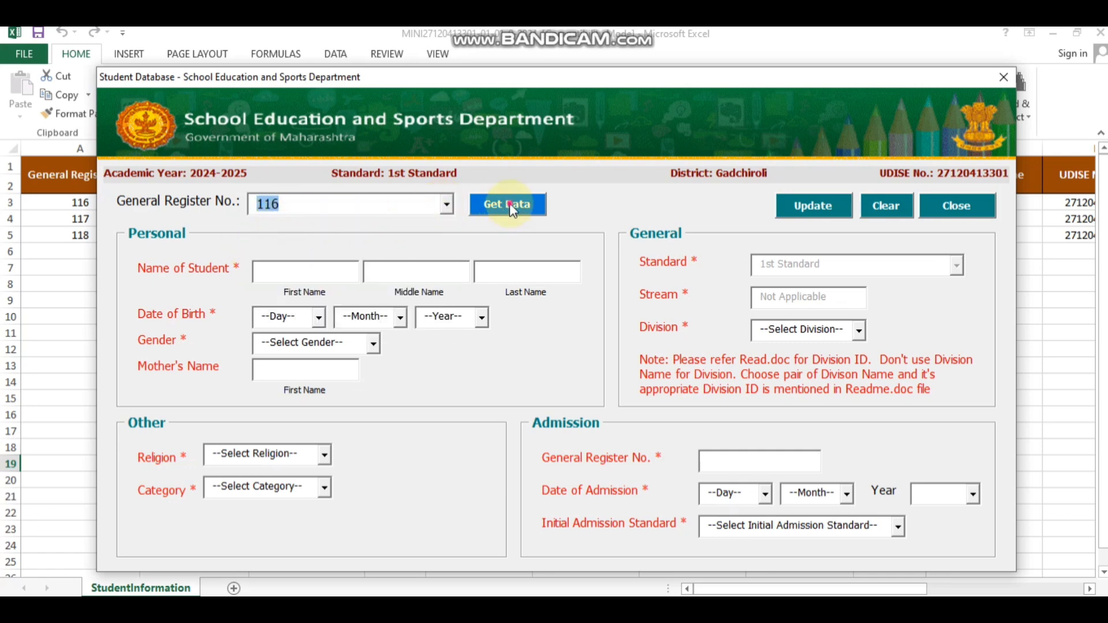
left_click(512, 207)
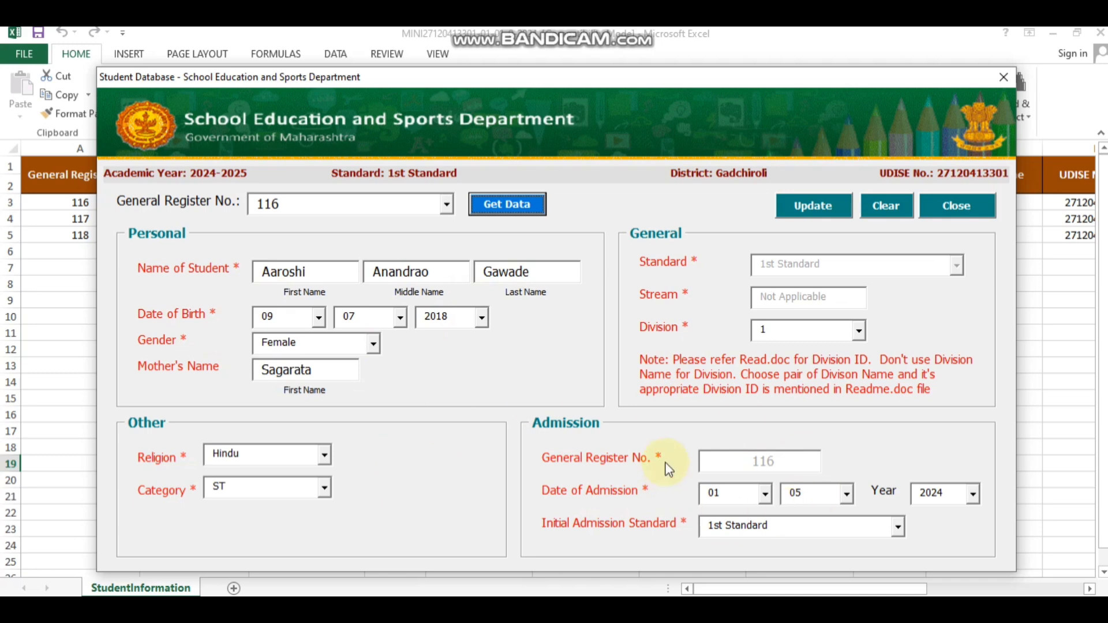
left_click(816, 207)
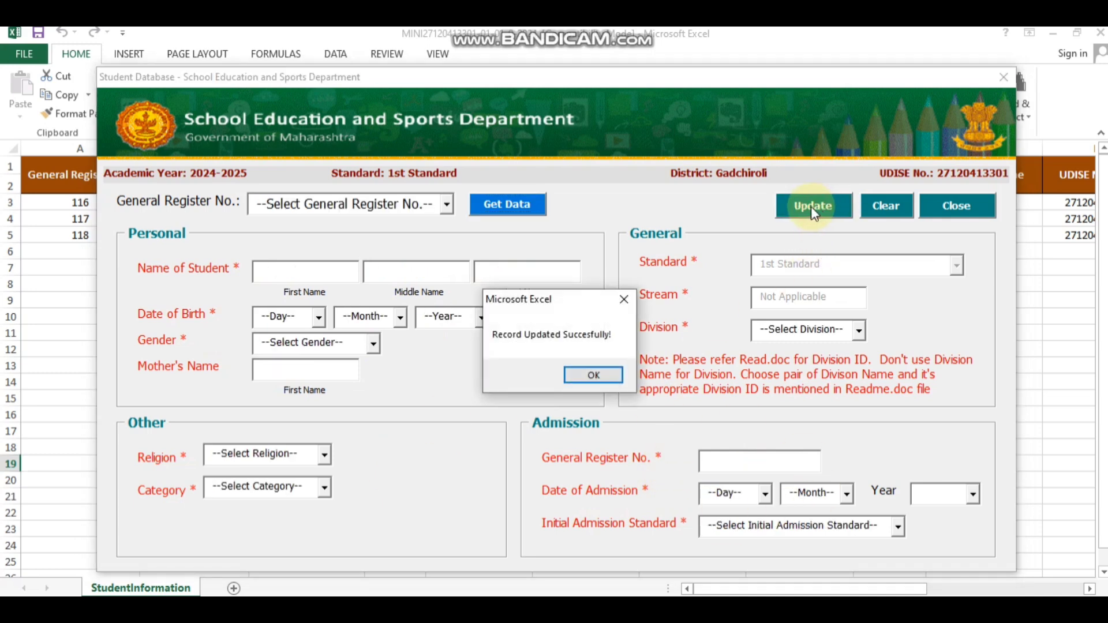
left_click(574, 378)
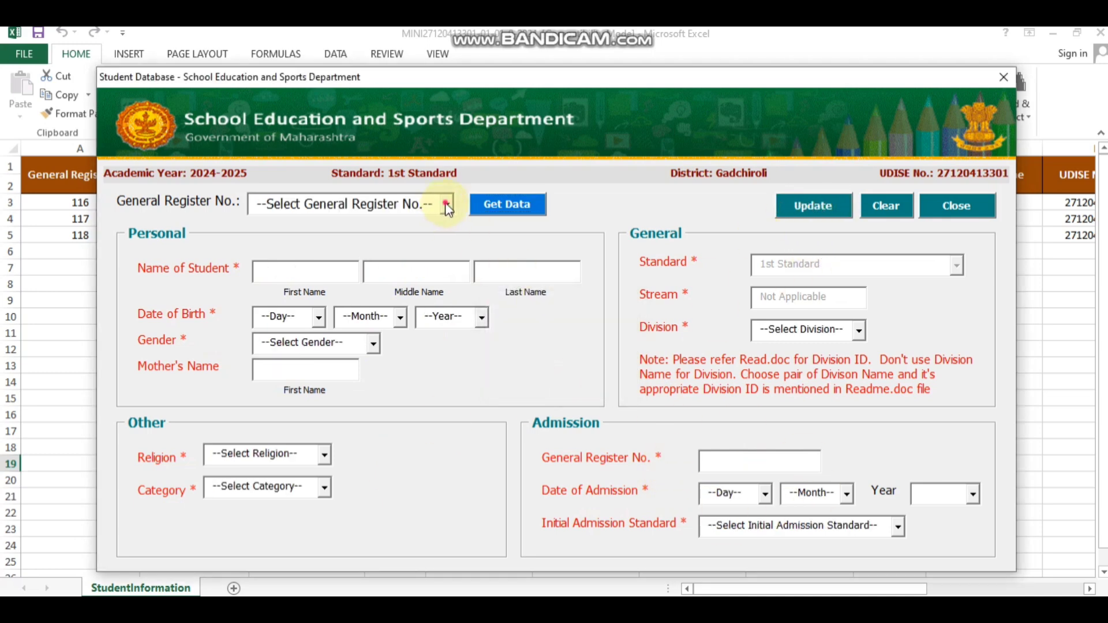
Step: Load General Register record 117 into the form and save it back as updated
left_click(447, 212)
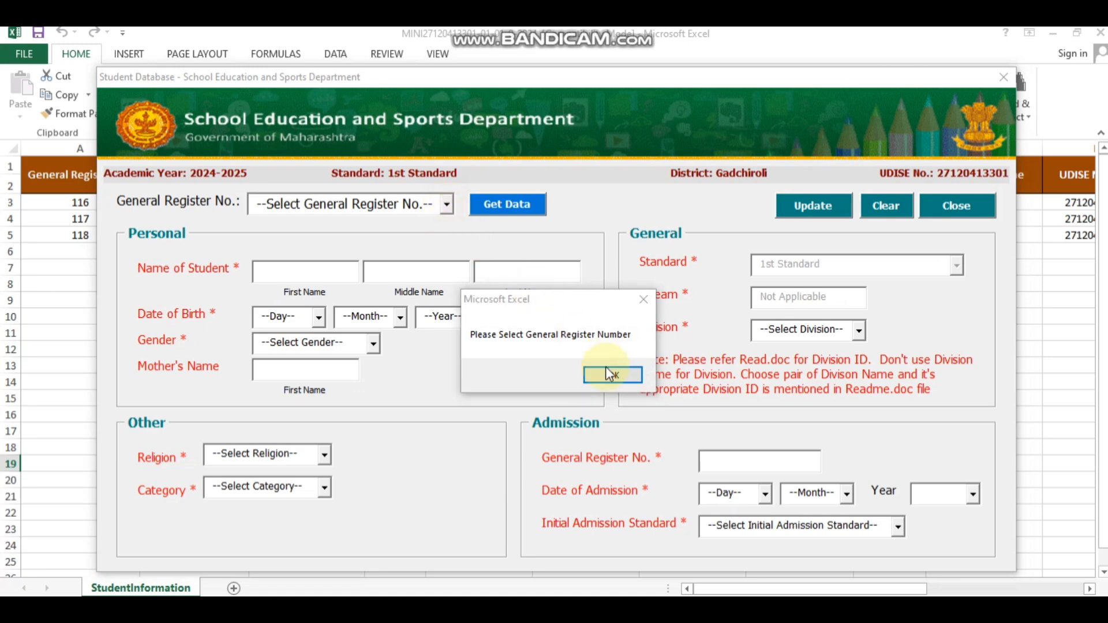
left_click(613, 374)
left_click(448, 204)
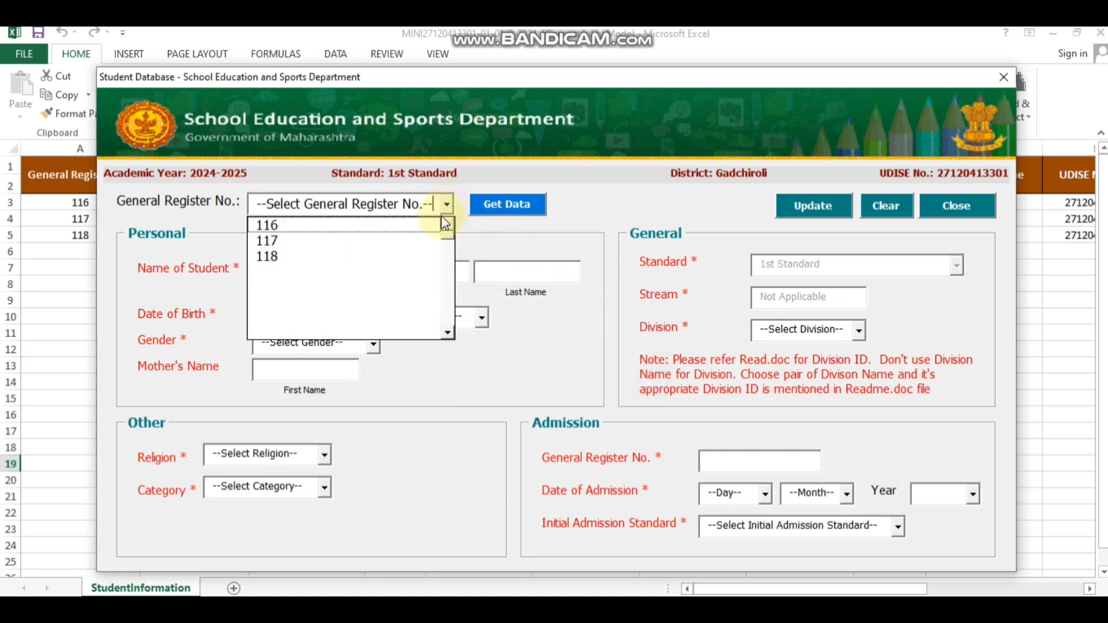
left_click(365, 240)
left_click(529, 203)
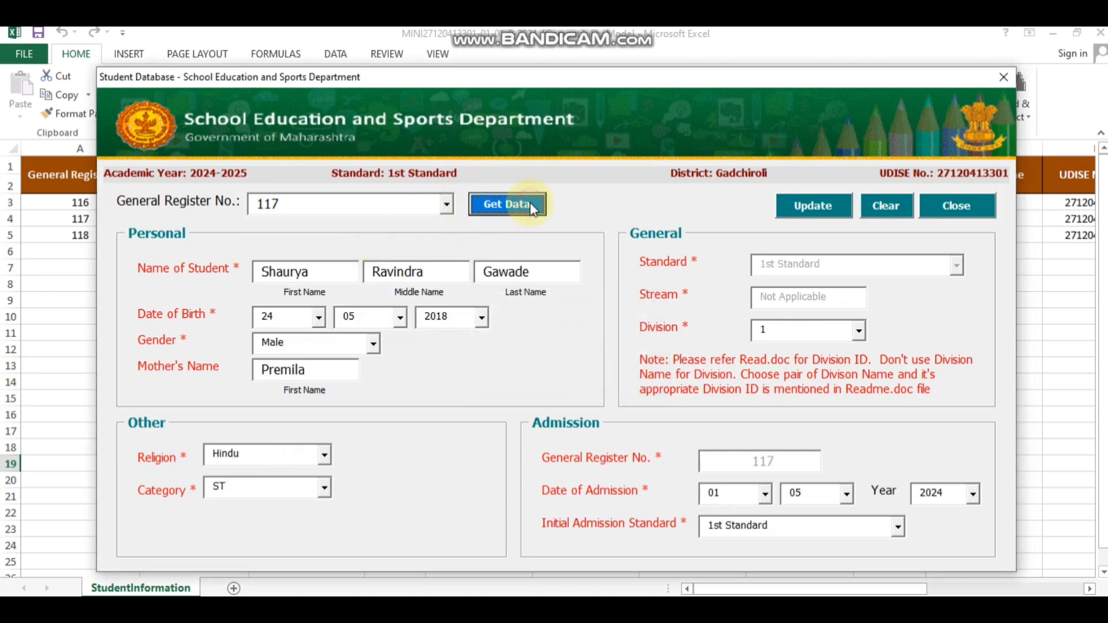
left_click(797, 208)
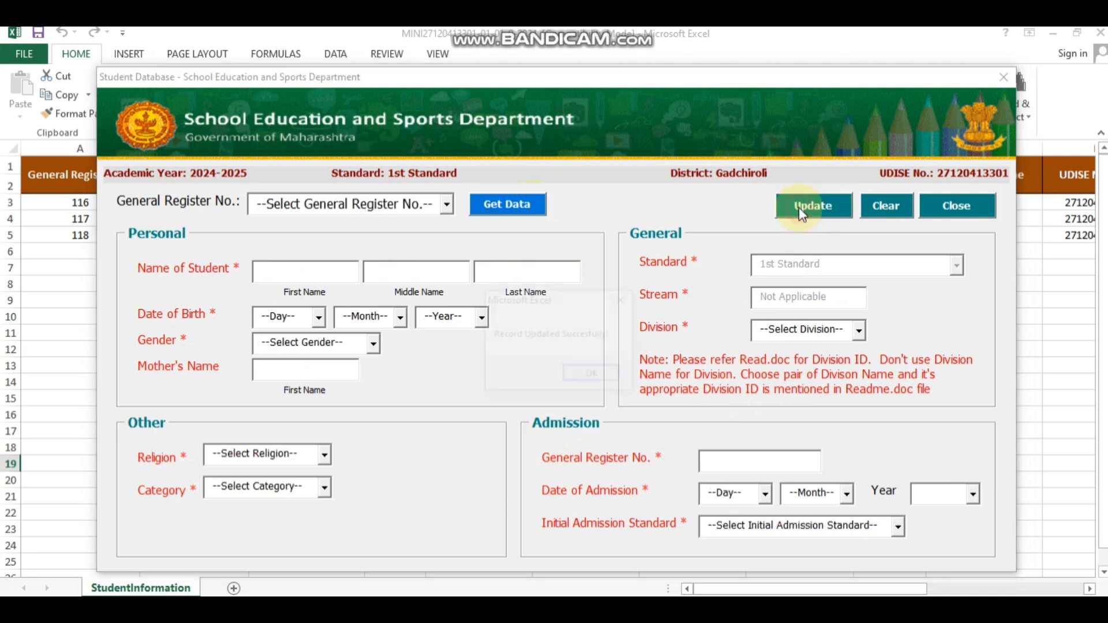
left_click(600, 378)
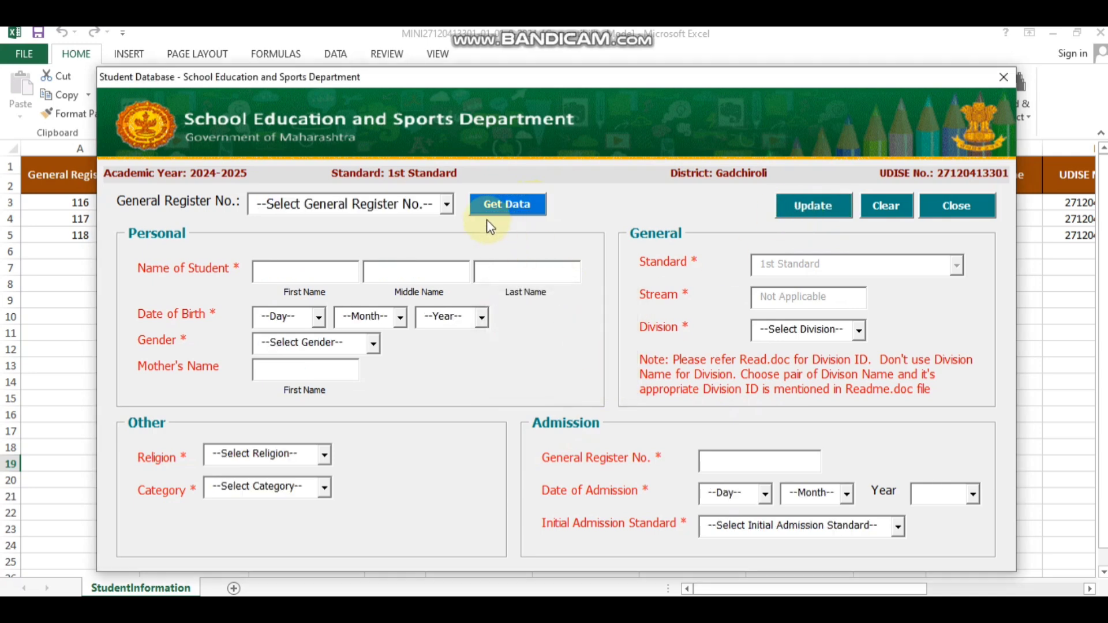
Step: Load record 118 the same way, save it as updated, and dismiss the warnings
left_click(447, 211)
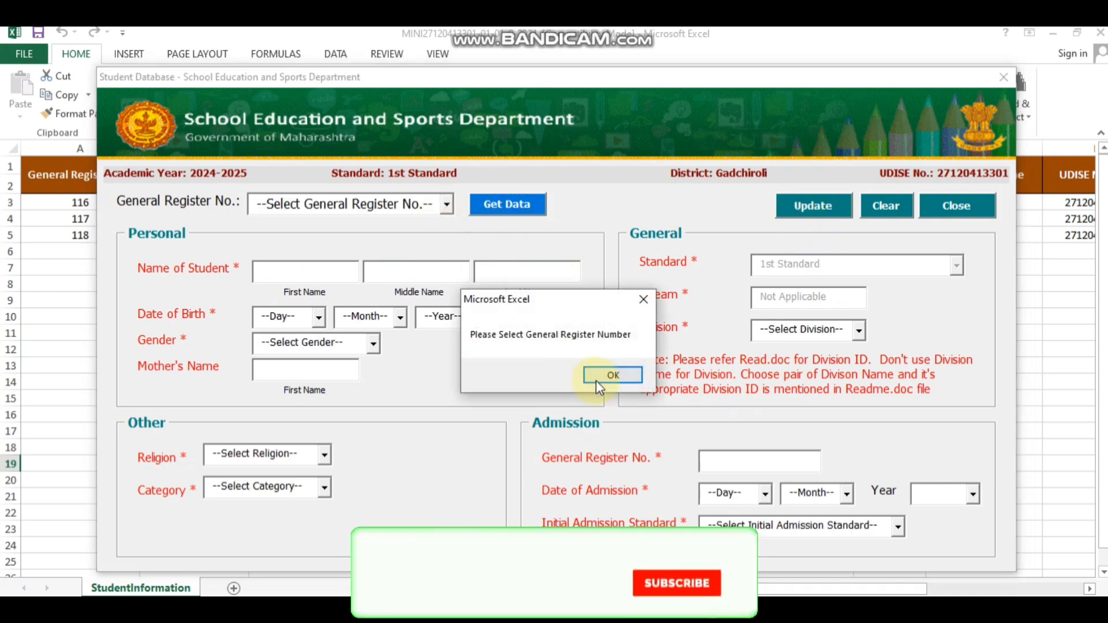
left_click(600, 376)
left_click(446, 206)
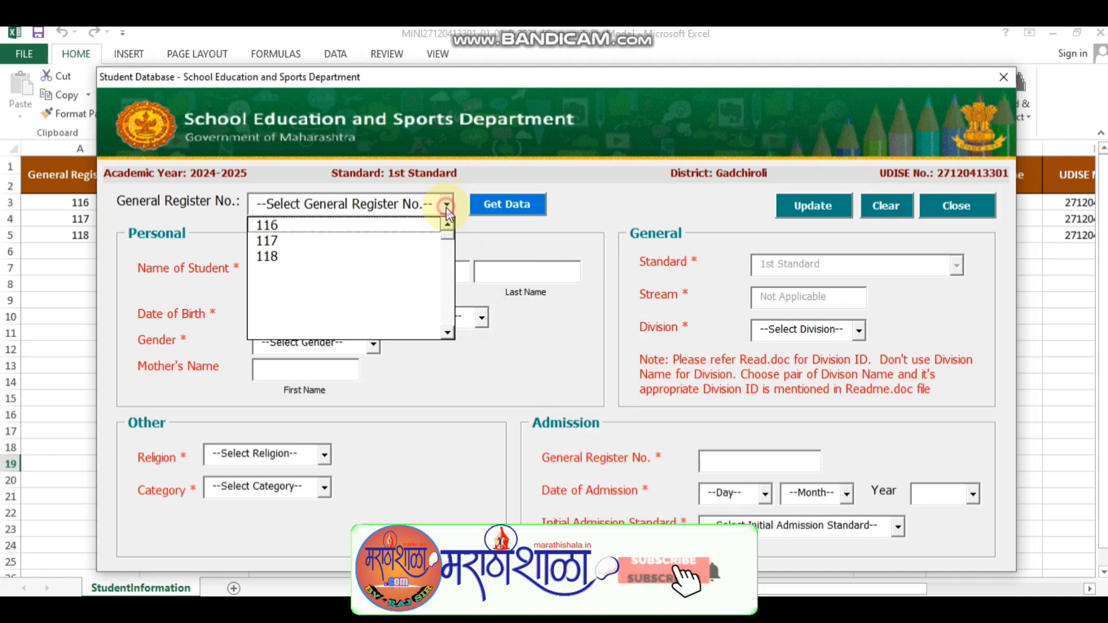
left_click(384, 256)
left_click(505, 213)
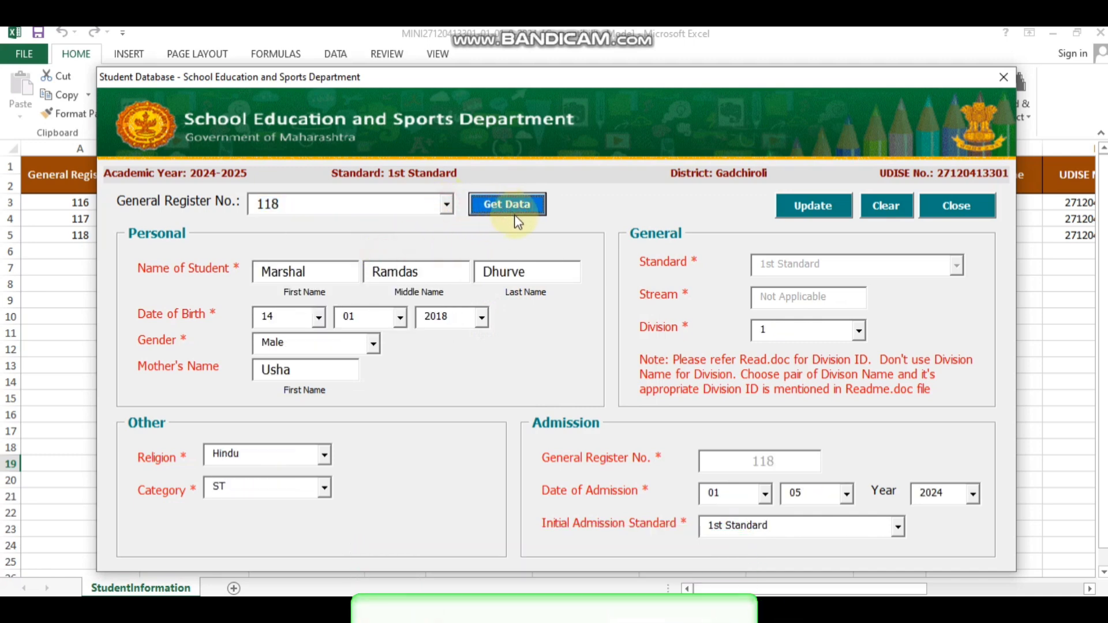
left_click(826, 206)
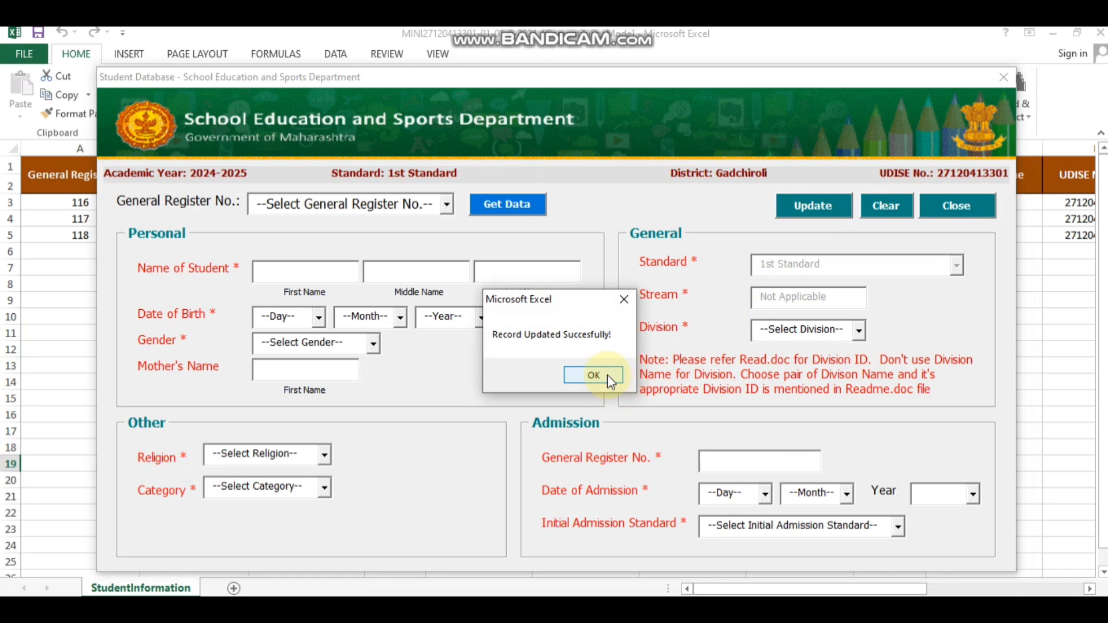
left_click(607, 375)
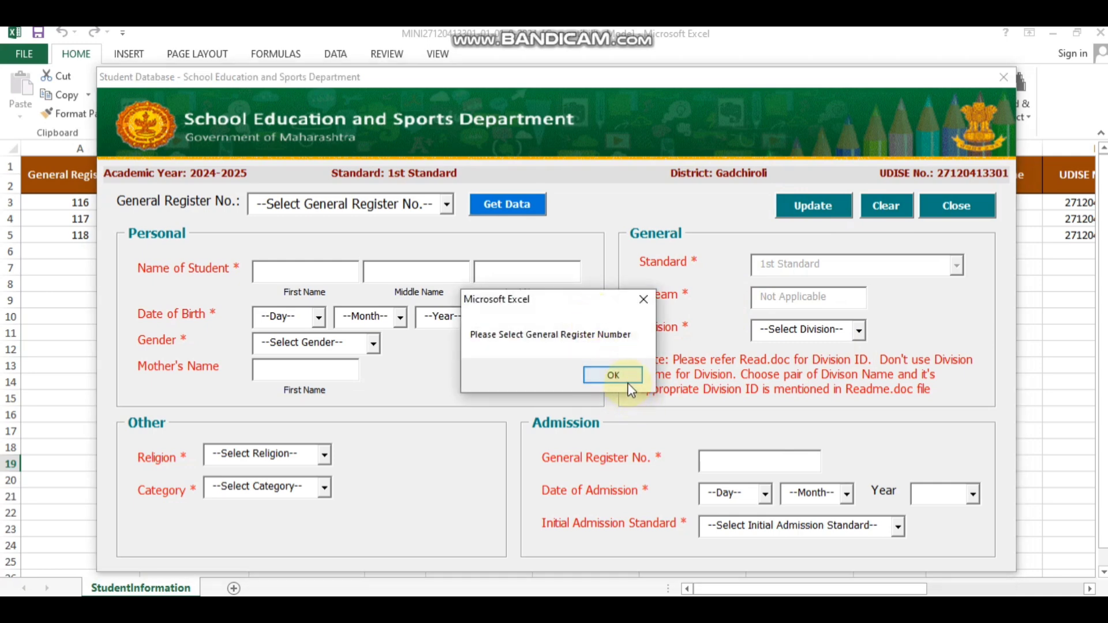
left_click(613, 376)
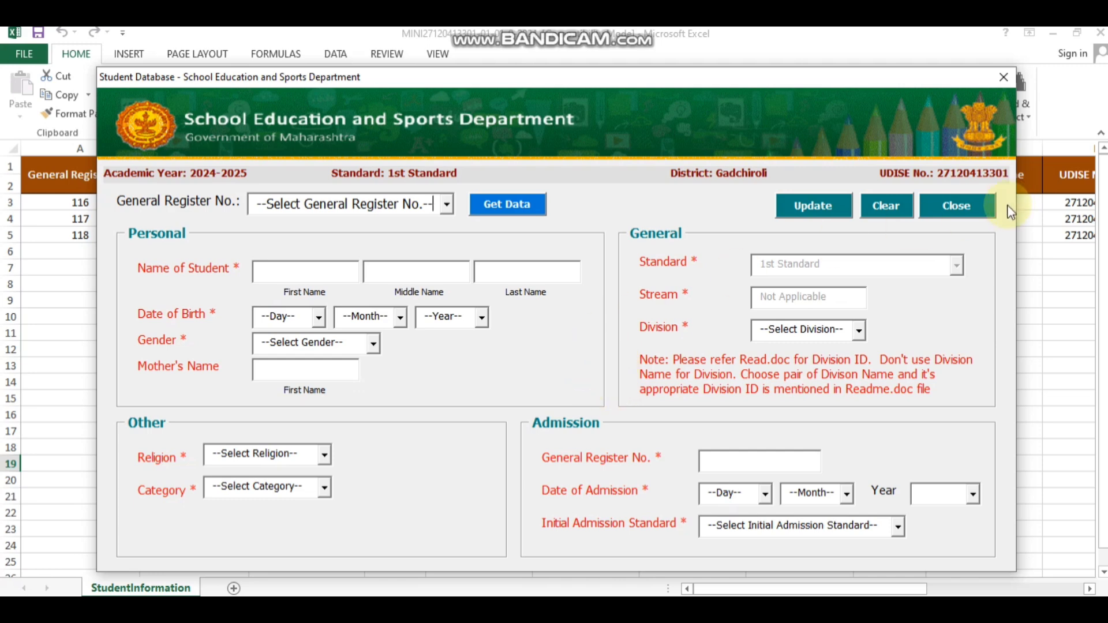
Step: Close the student update form to return to the Insert/Update/Delete welcome window
key("ctrl+alt+d")
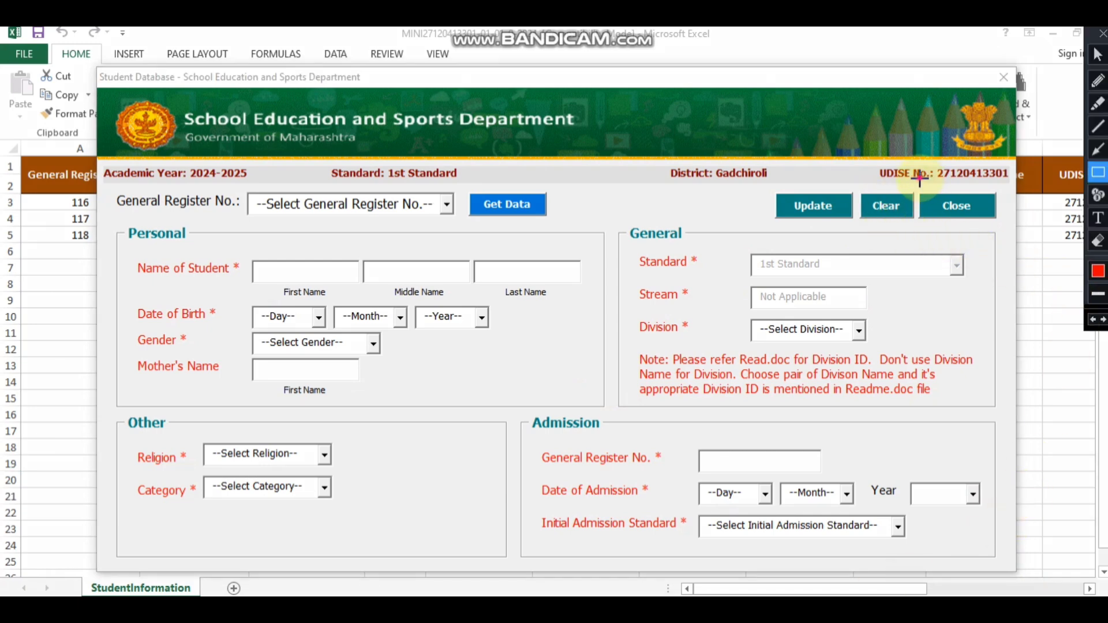
mouse_move(918, 178)
left_mouse_down()
mouse_move(1045, 226)
mouse_move(1014, 232)
left_mouse_up()
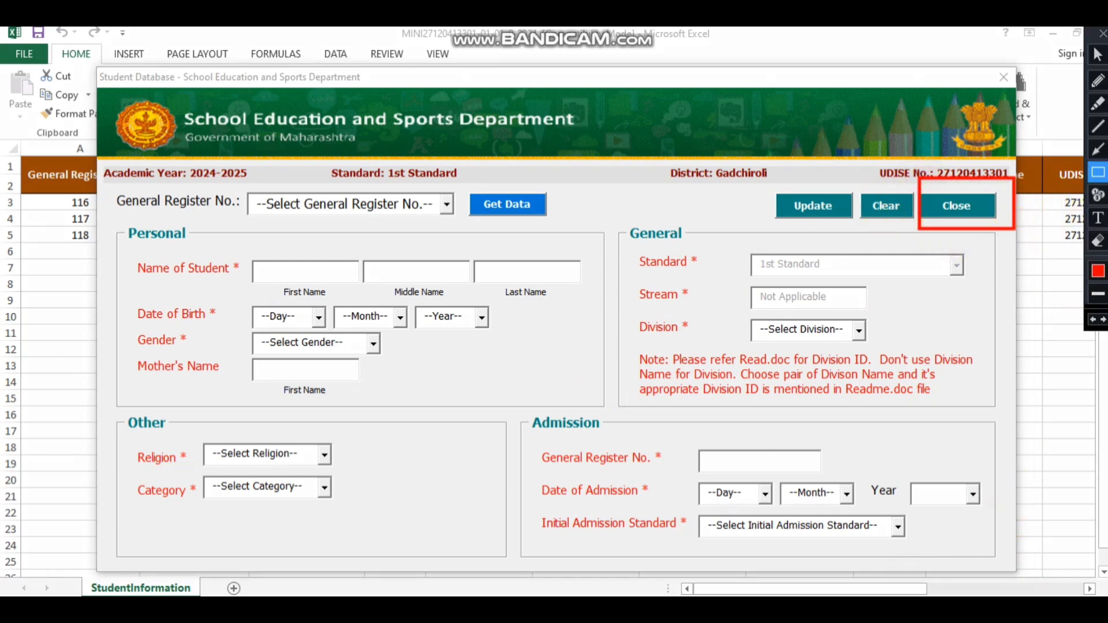
left_click(1102, 34)
left_click(953, 207)
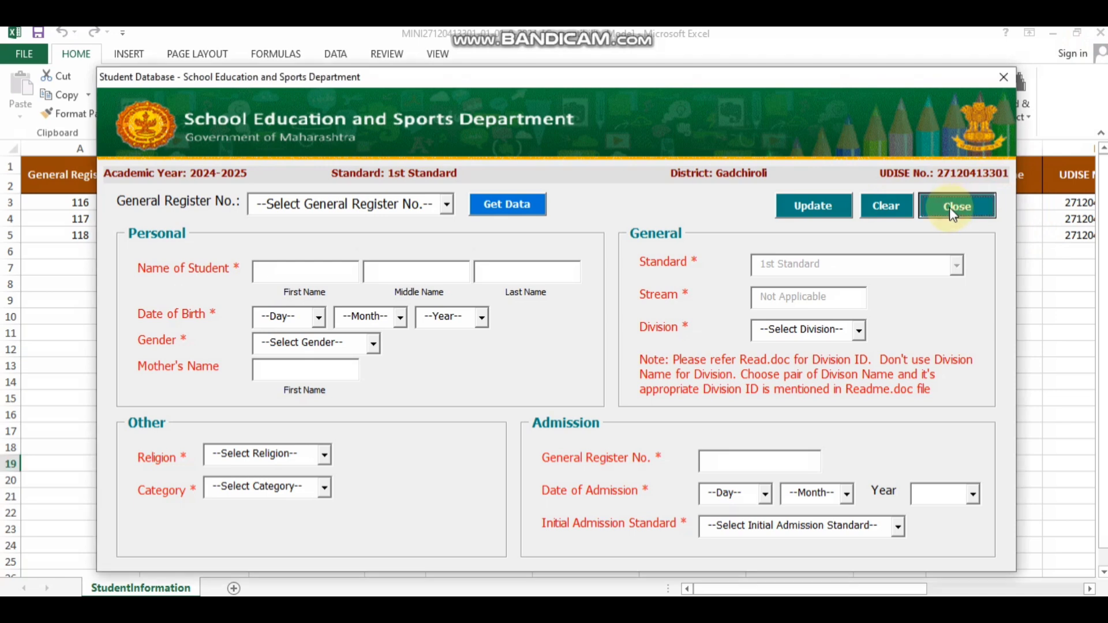
left_click(953, 207)
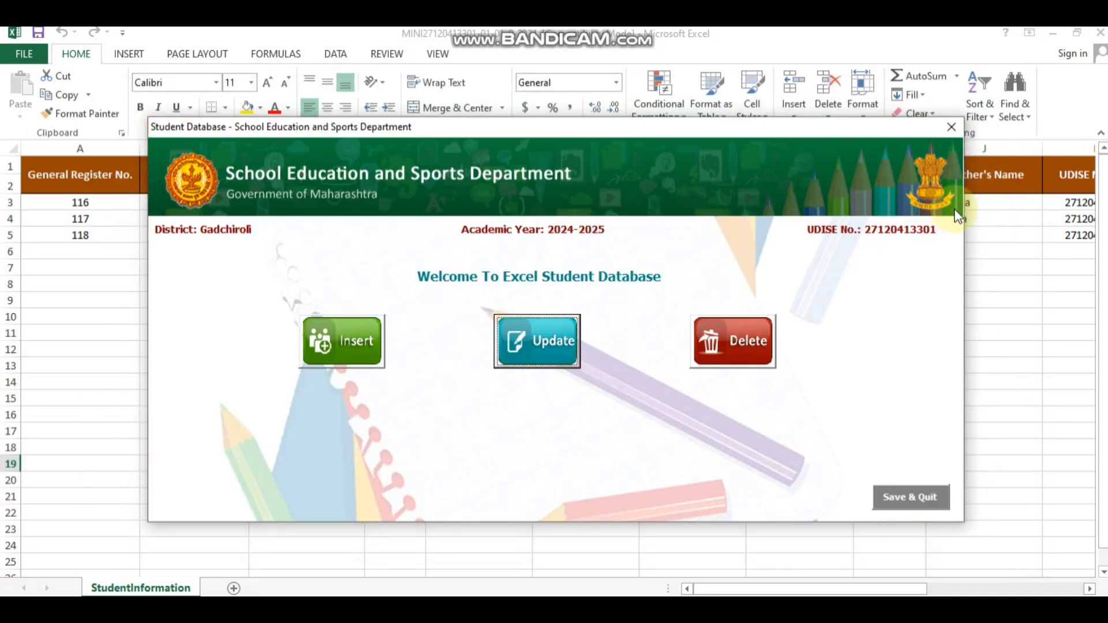
Step: Close the Student Database welcome form to reveal the sheet holding records 116–118
left_click(952, 126)
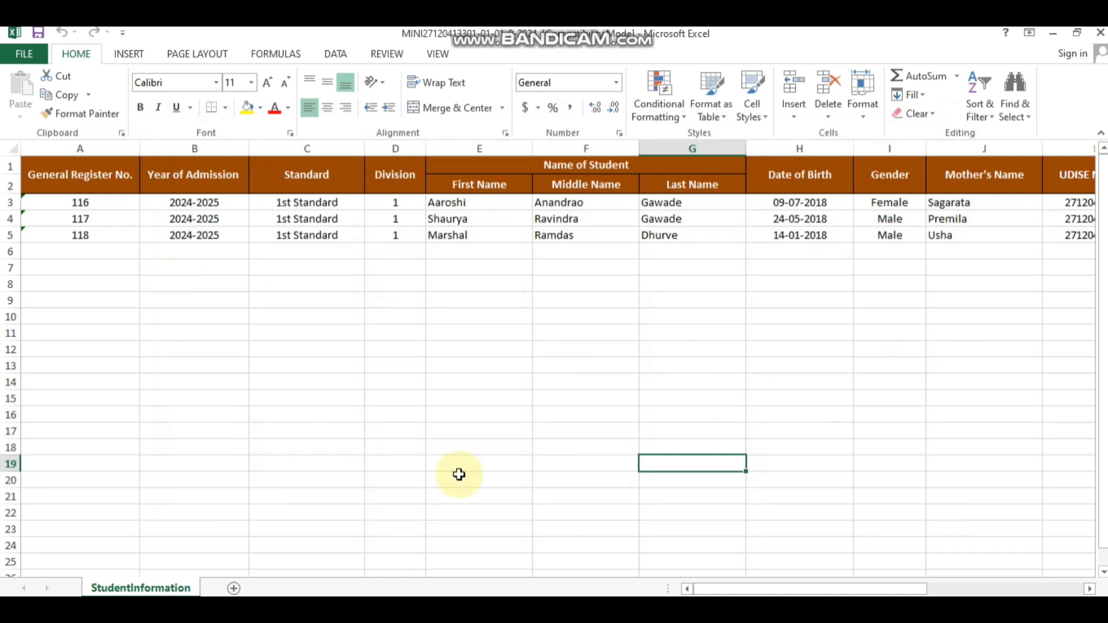
left_click_drag(740, 589, 711, 593)
key("ctrl+alt+d")
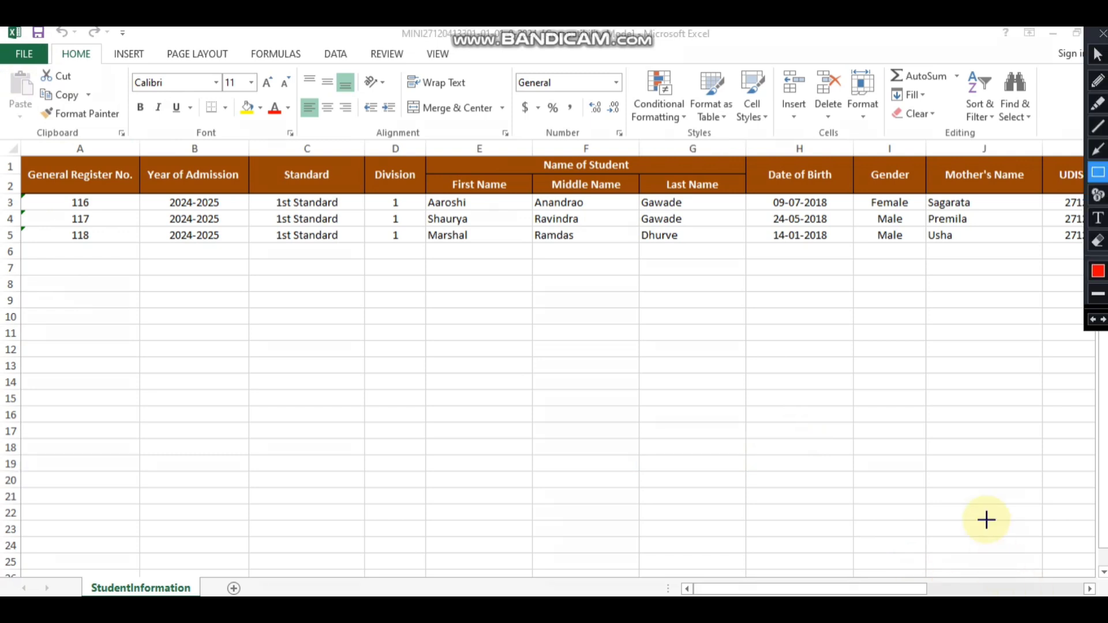
left_click(1099, 151)
left_click_drag(85, 298, 33, 57)
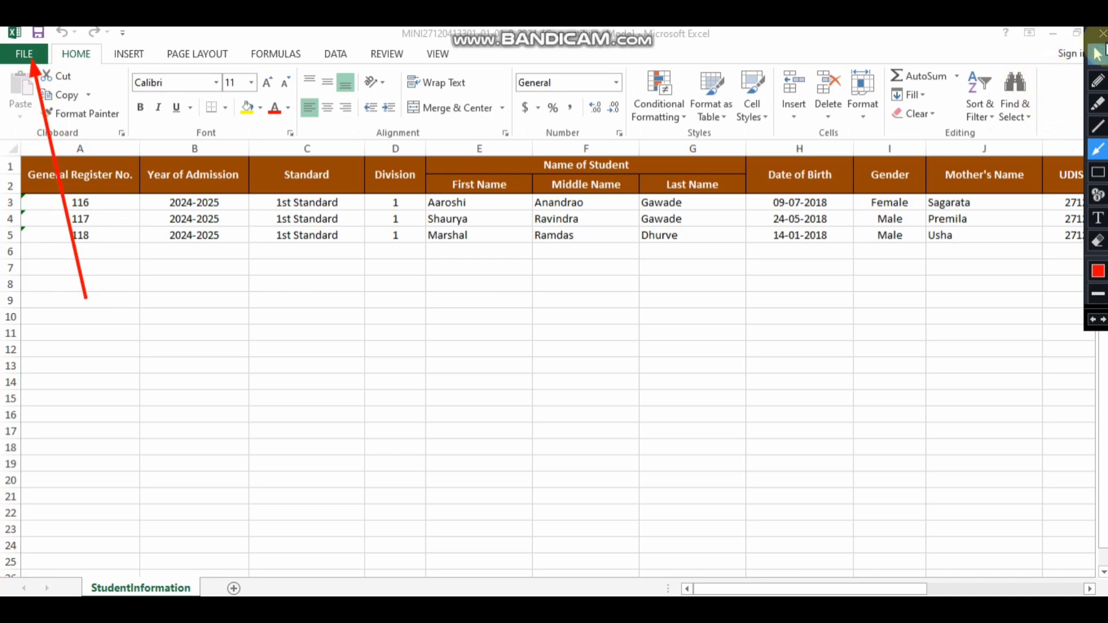
left_click(1100, 36)
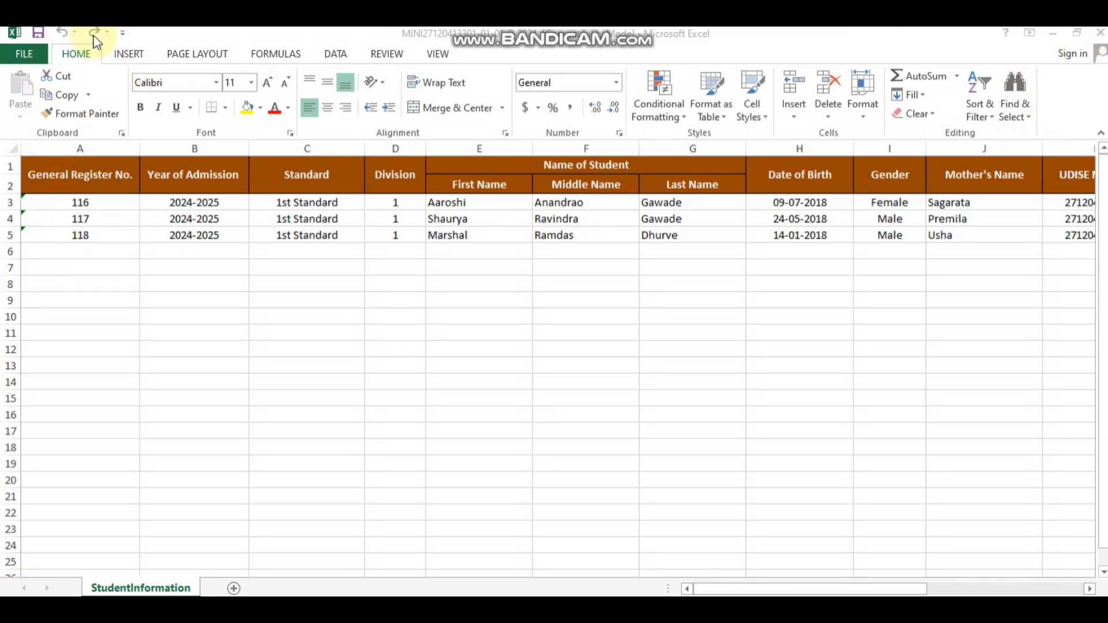
left_click(42, 59)
left_click(41, 57)
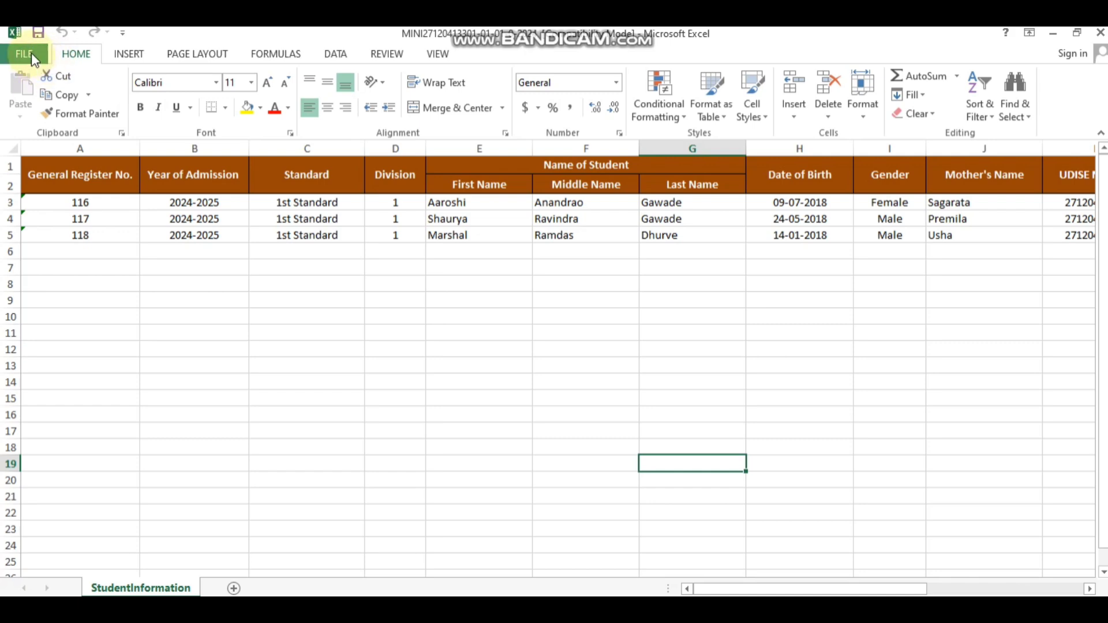
Step: Start a Save As of the workbook with the Downloads folder as the location
left_click(31, 52)
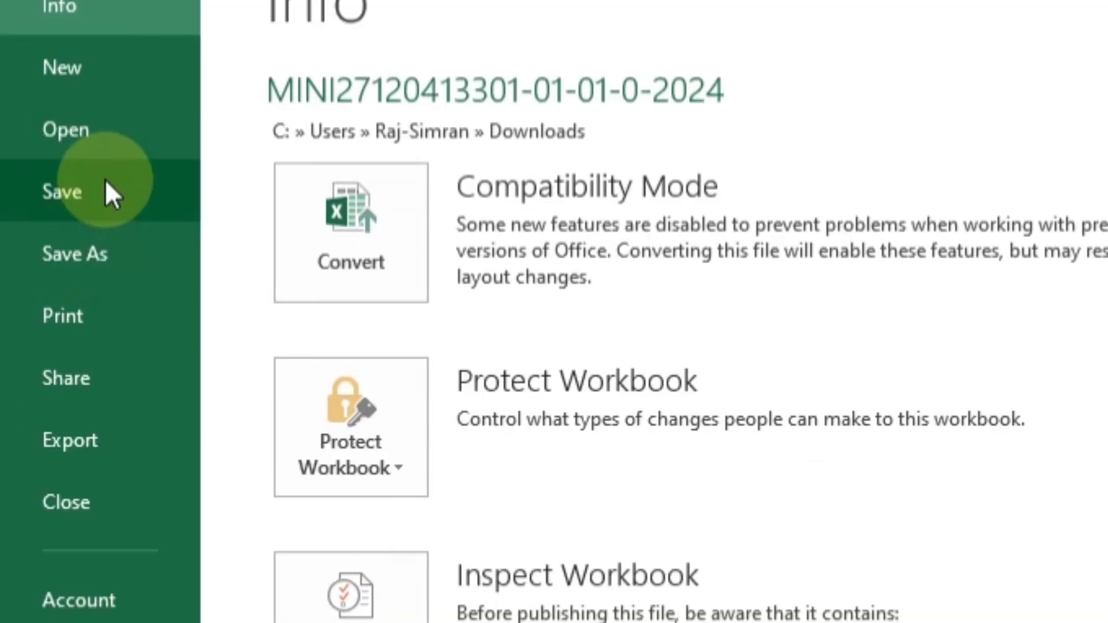
left_click(108, 255)
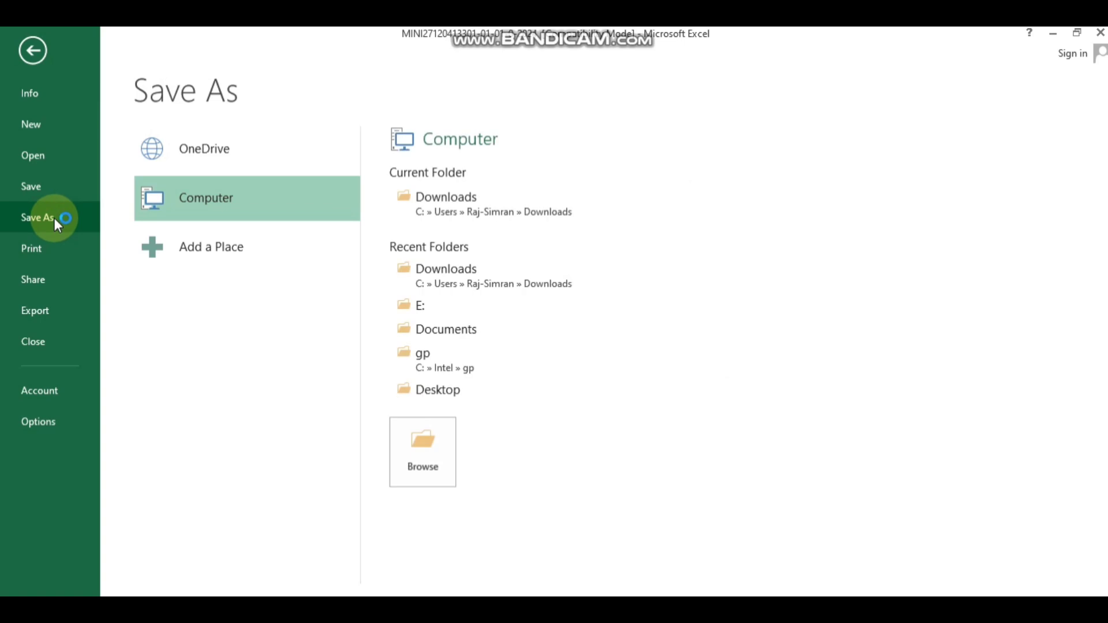
left_click(454, 202)
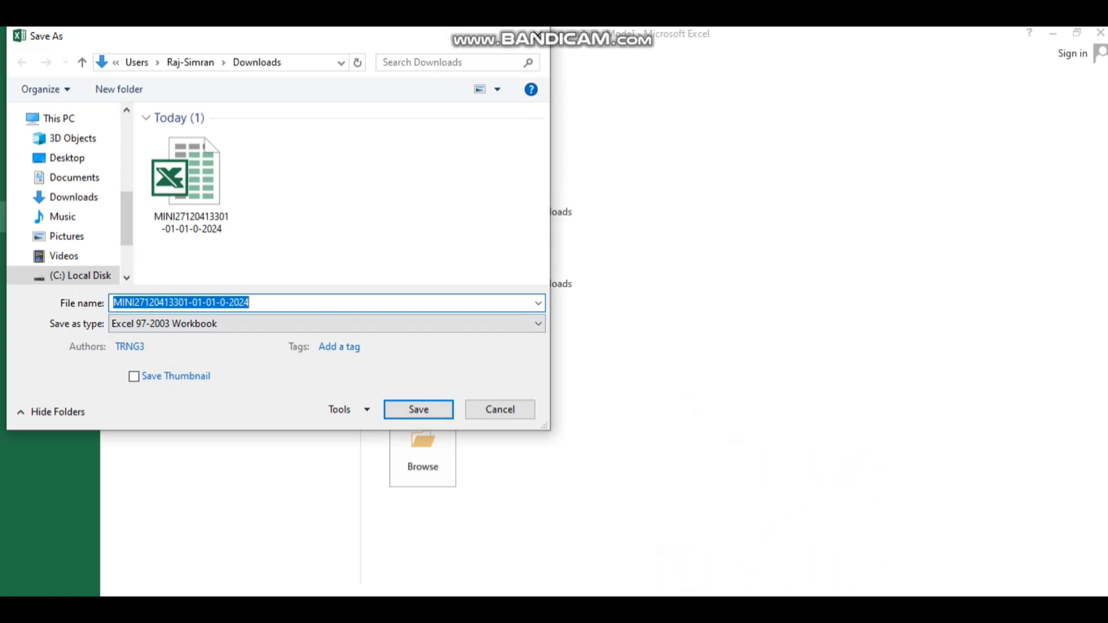
Step: Change the Save as type to CSV (Comma delimited)
key("ctrl+alt+d")
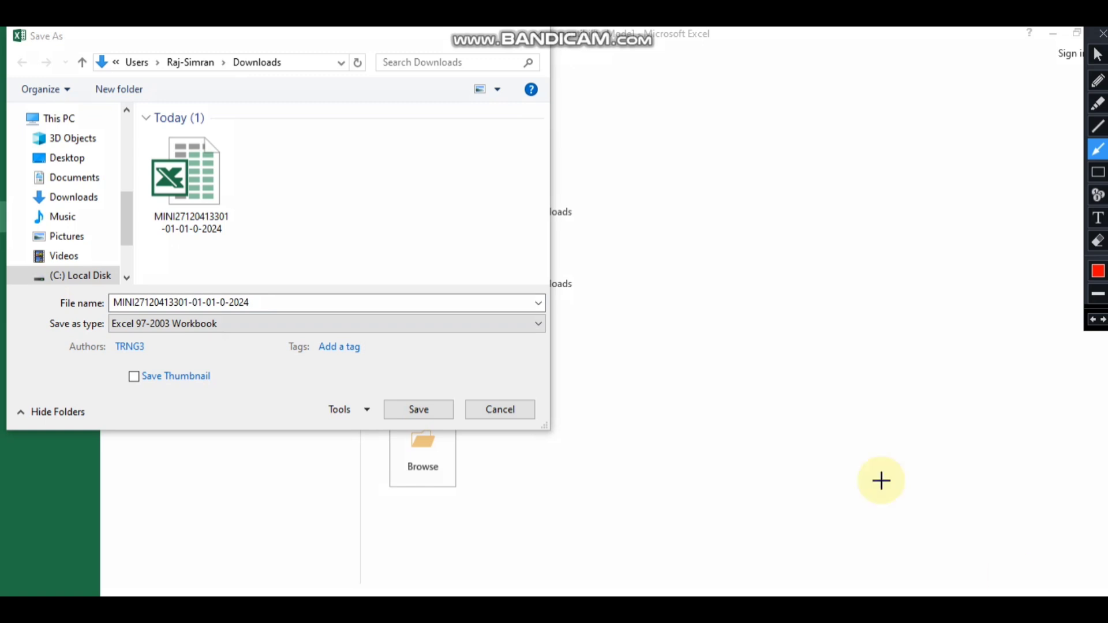
mouse_move(91, 313)
left_mouse_down()
mouse_move(366, 346)
mouse_move(173, 306)
mouse_move(121, 316)
left_mouse_up()
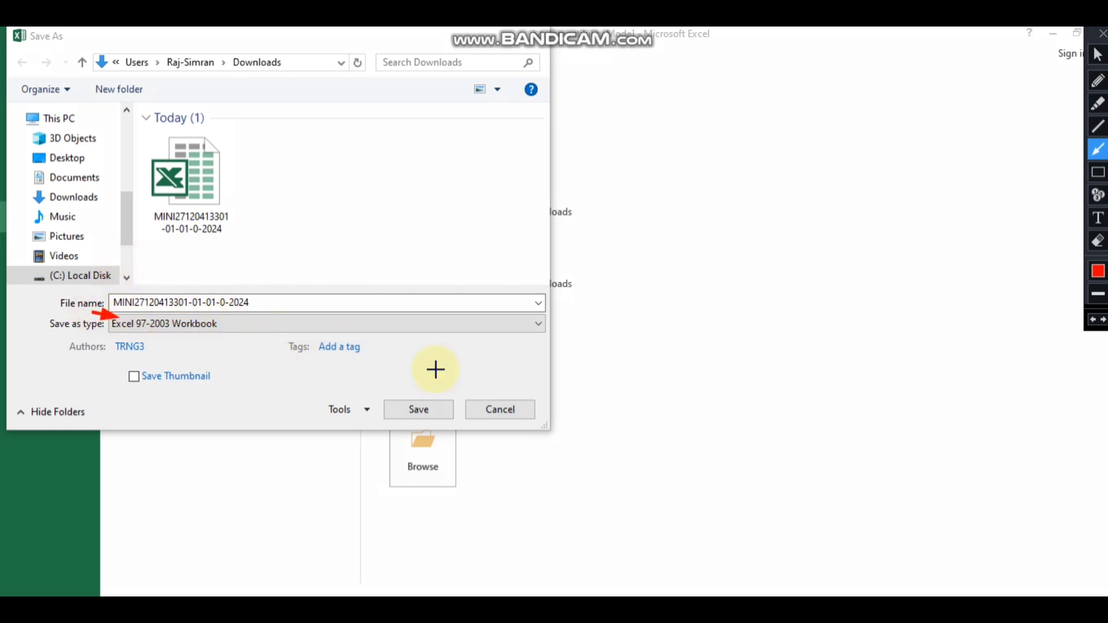
left_click(1097, 172)
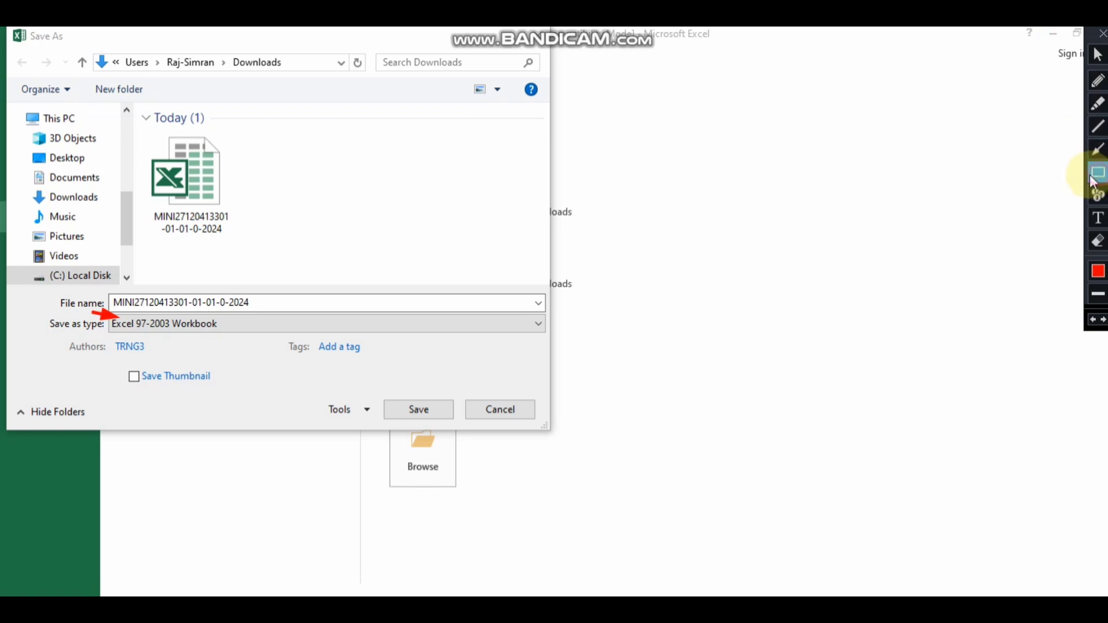
mouse_move(106, 312)
left_mouse_down()
mouse_move(435, 341)
mouse_move(551, 334)
left_mouse_up()
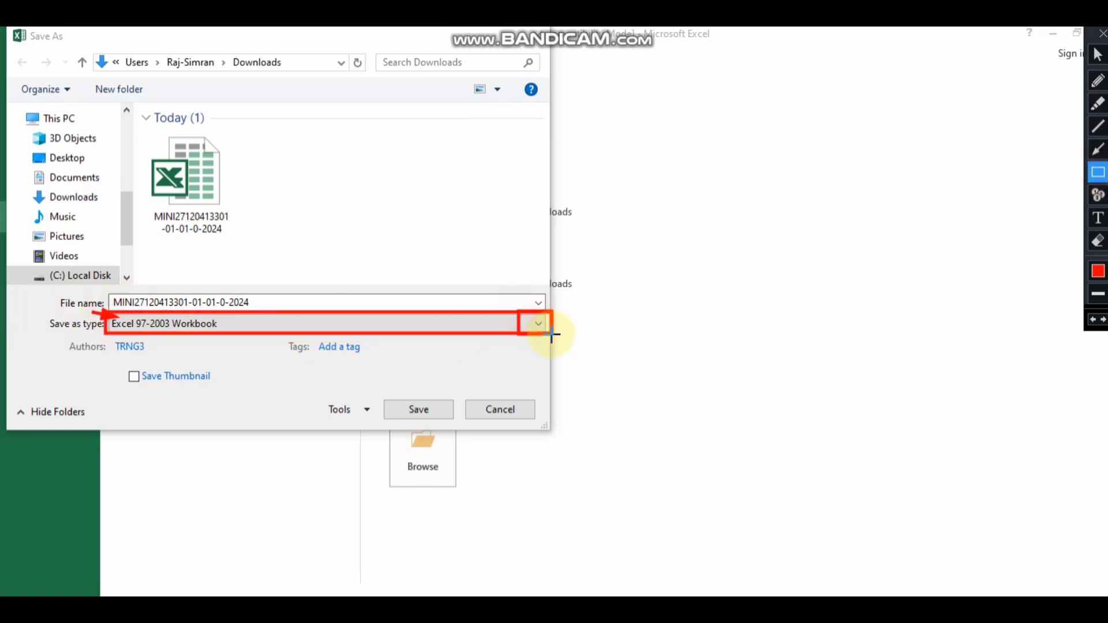
left_click(1101, 36)
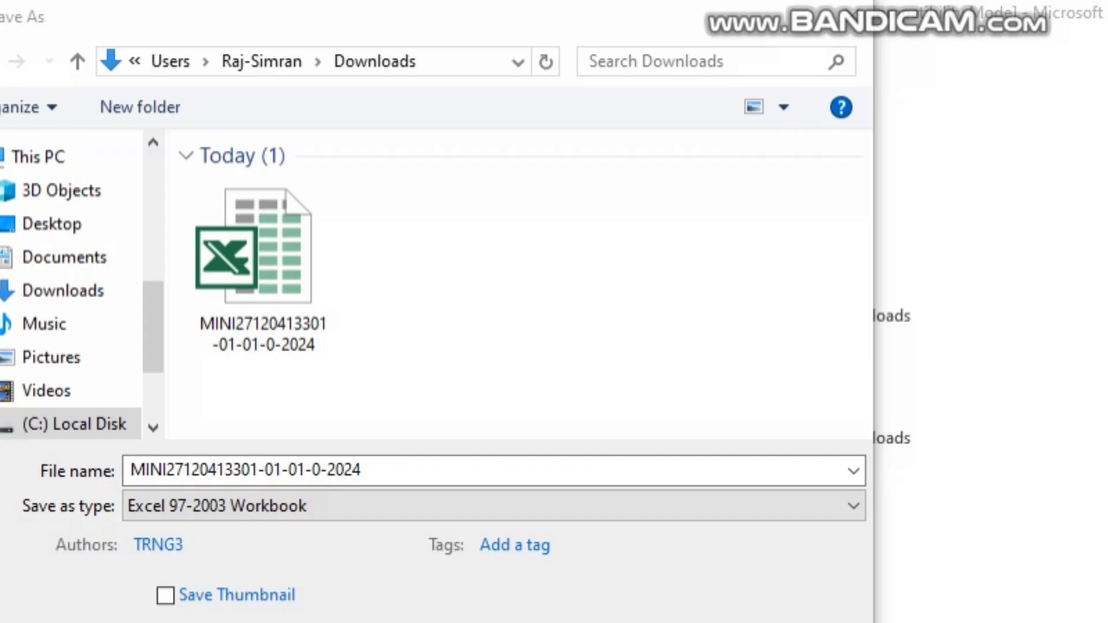
left_click(845, 509)
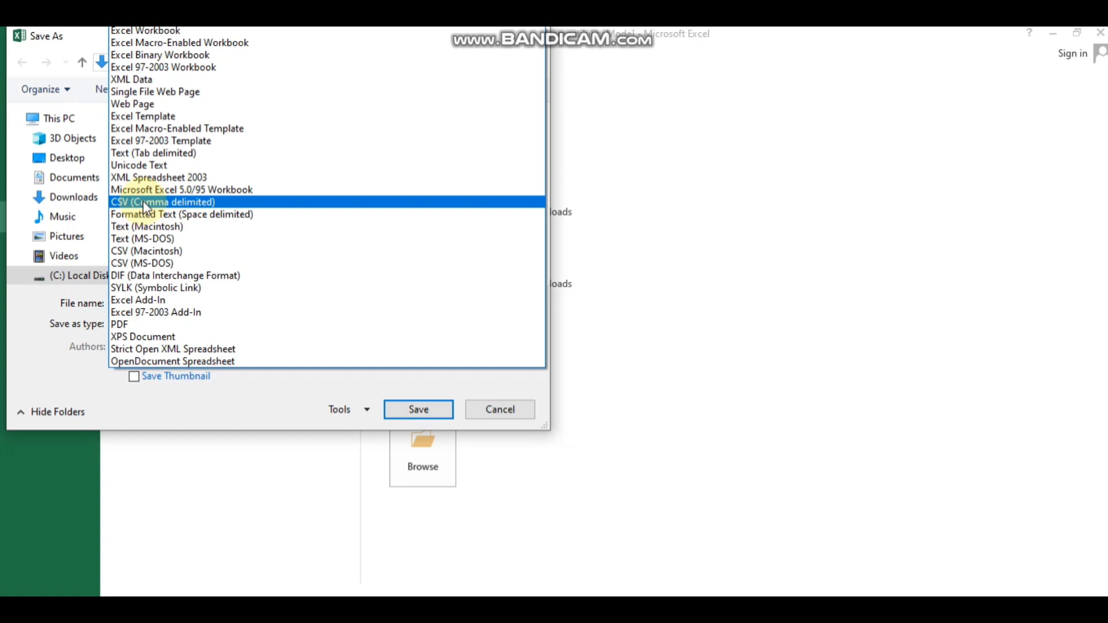
left_click(146, 203)
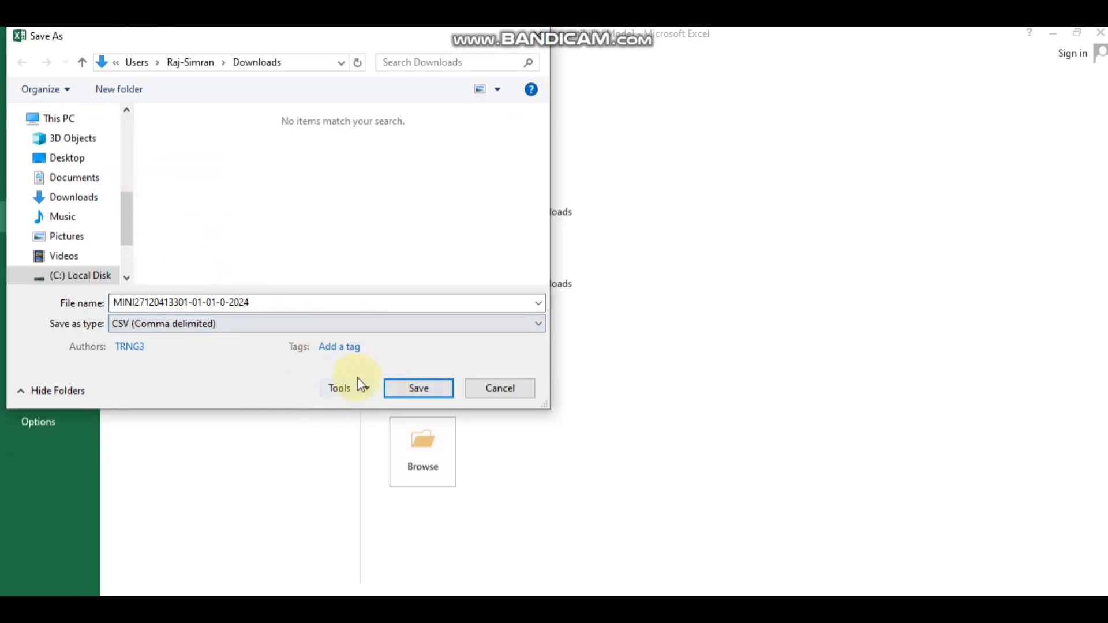
left_click(414, 389)
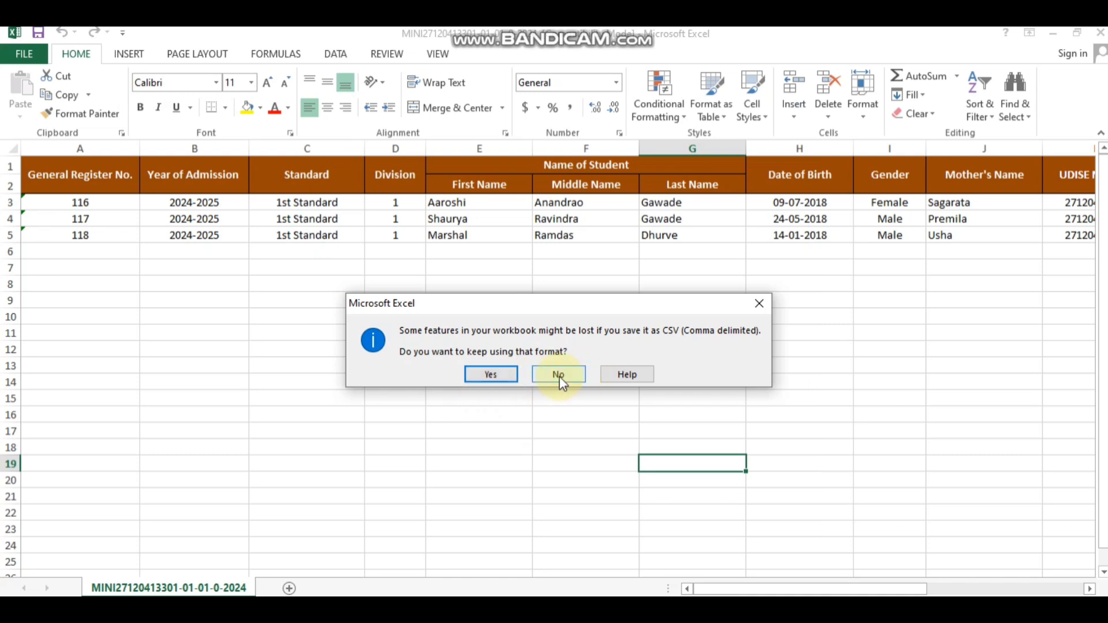
left_click(490, 376)
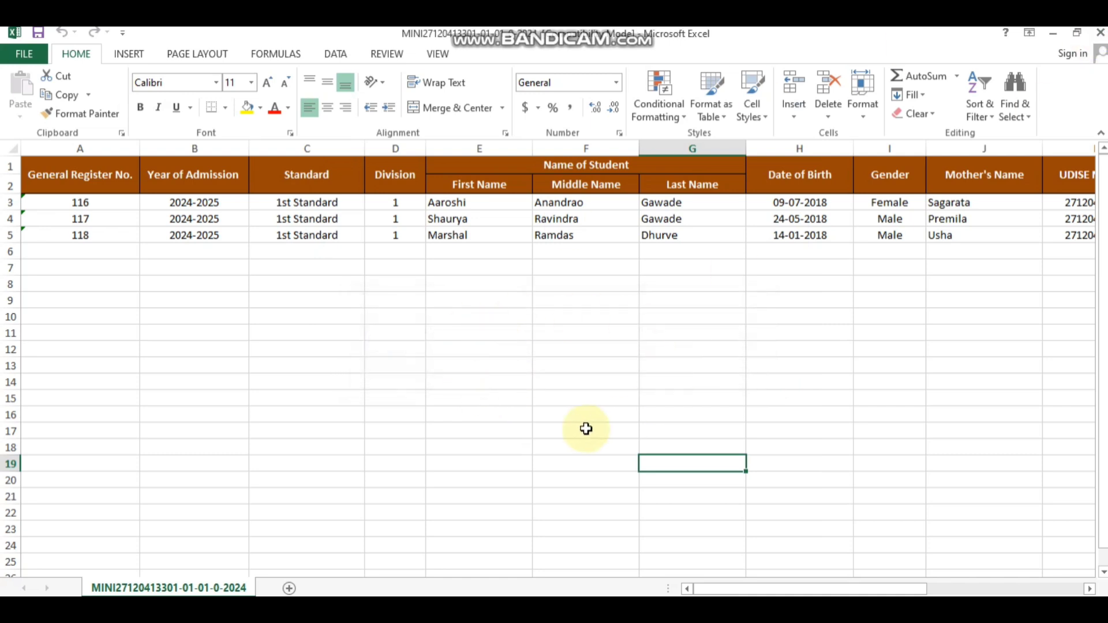
left_click(1099, 35)
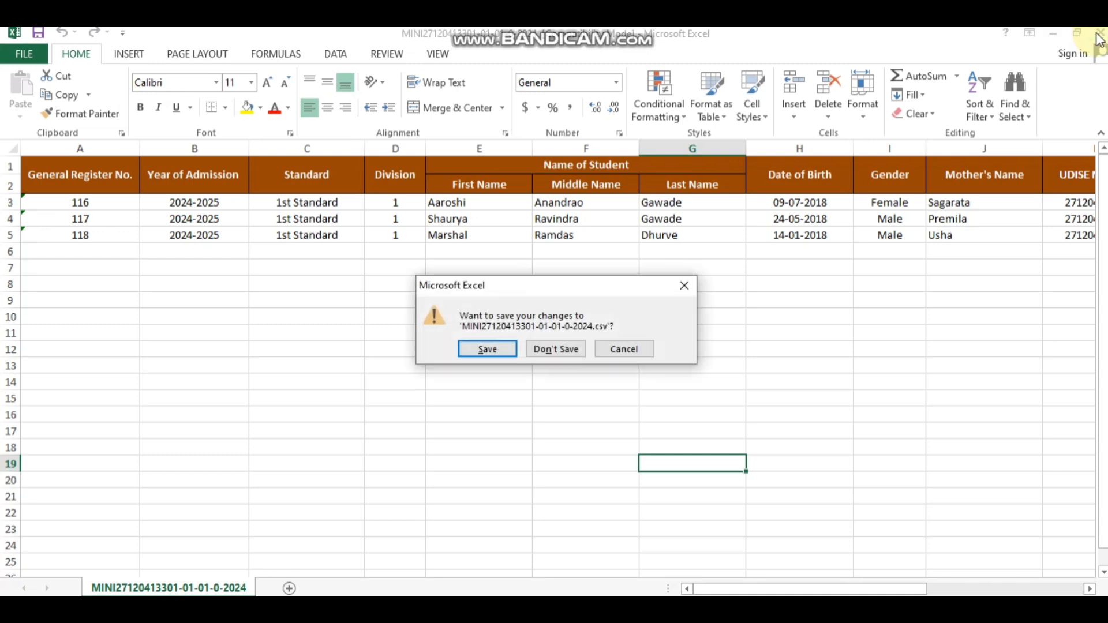
left_click(555, 350)
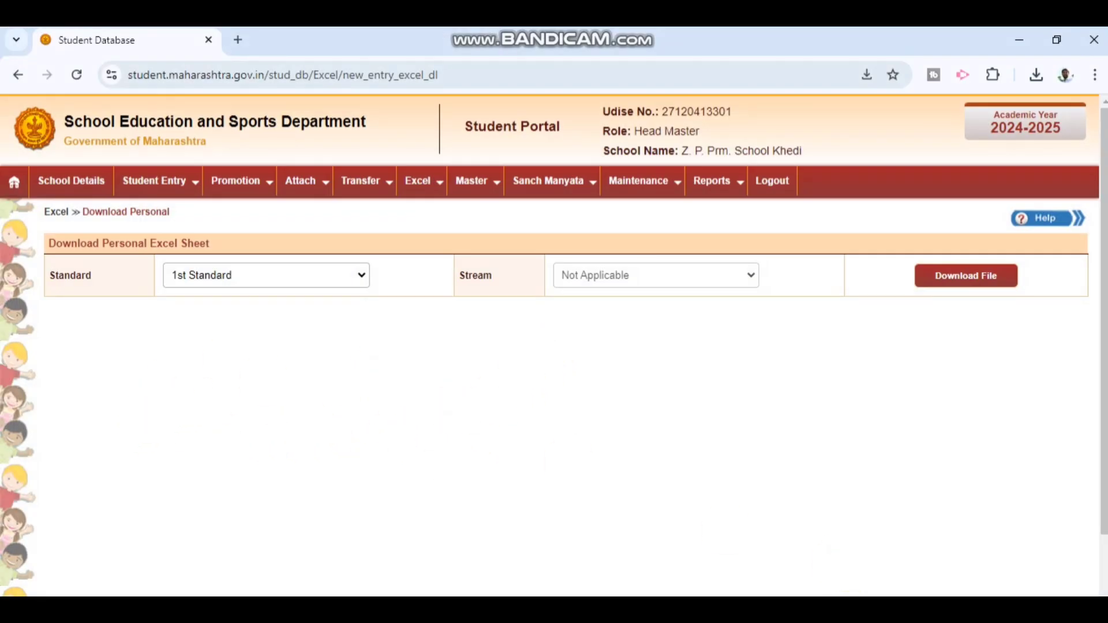
Step: Open the Excel menu in the portal's top navigation bar
key("ctrl+alt+d")
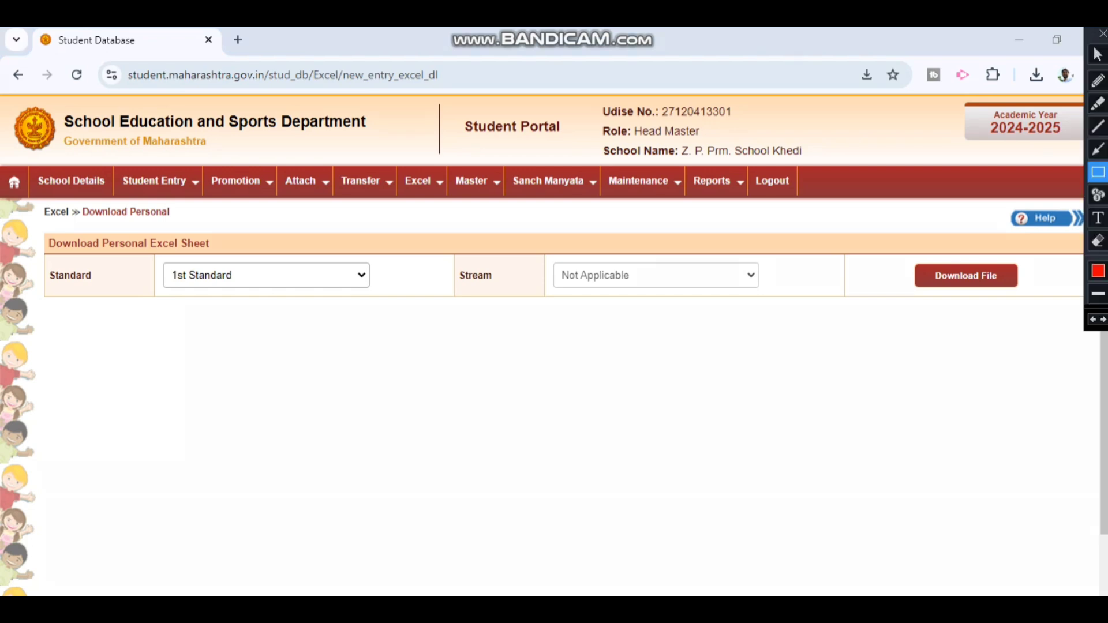
left_click_drag(107, 250, 373, 300)
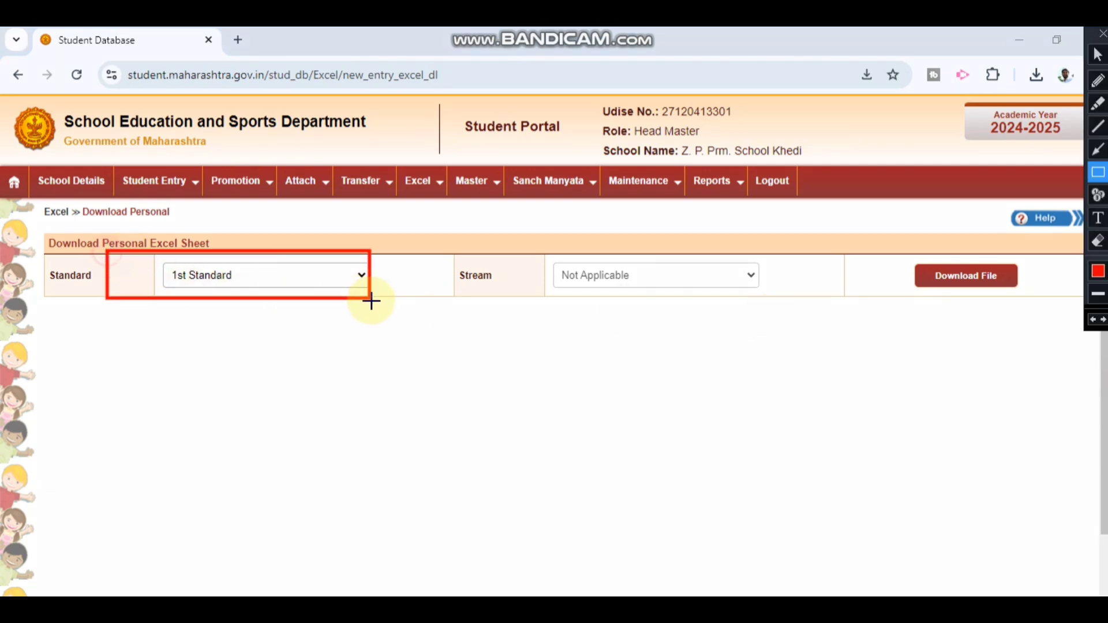
left_click_drag(561, 252, 760, 287)
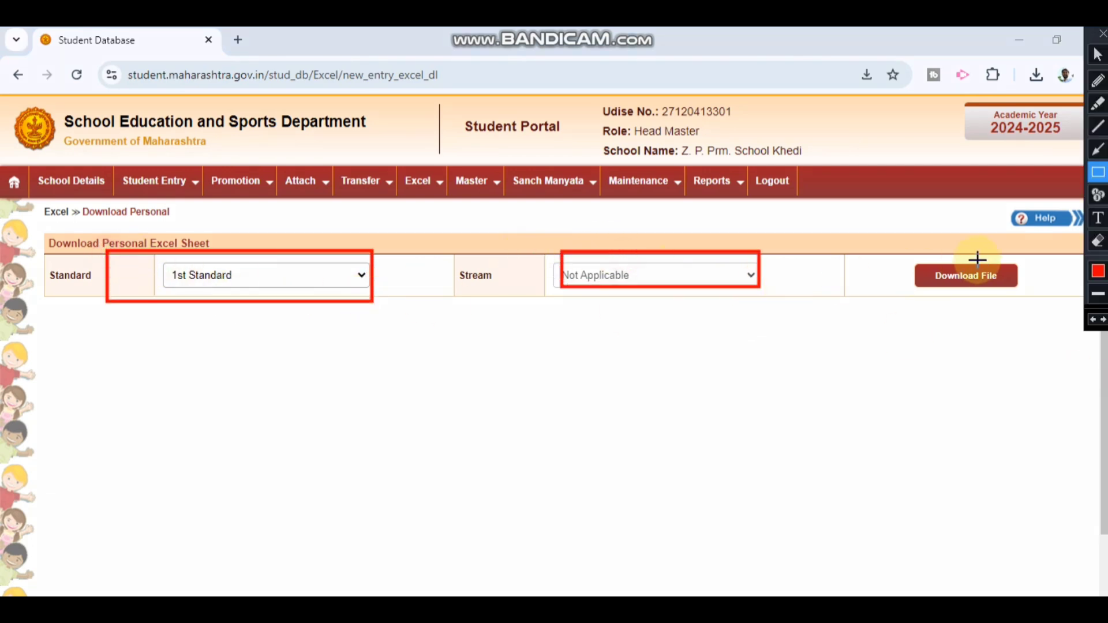
left_click_drag(901, 252, 1034, 298)
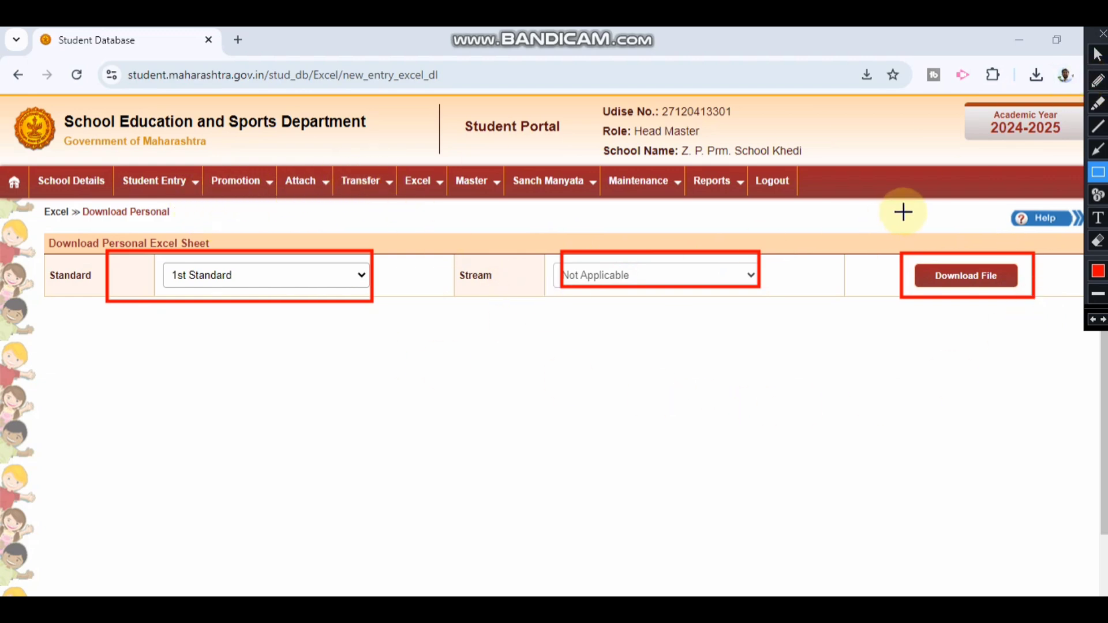
left_click(1102, 34)
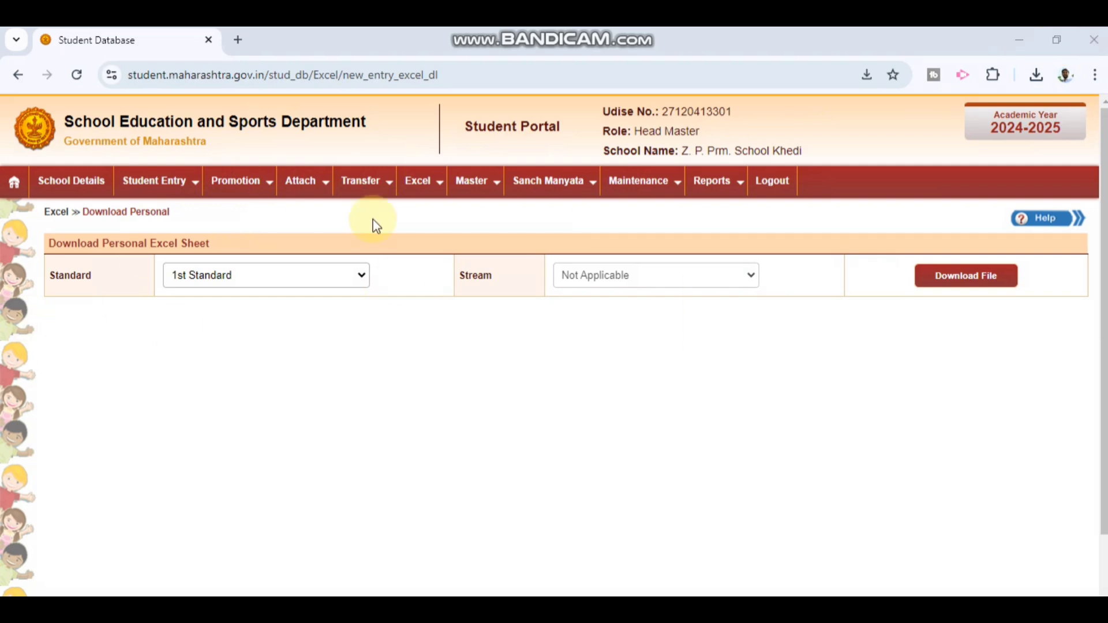
left_click(420, 191)
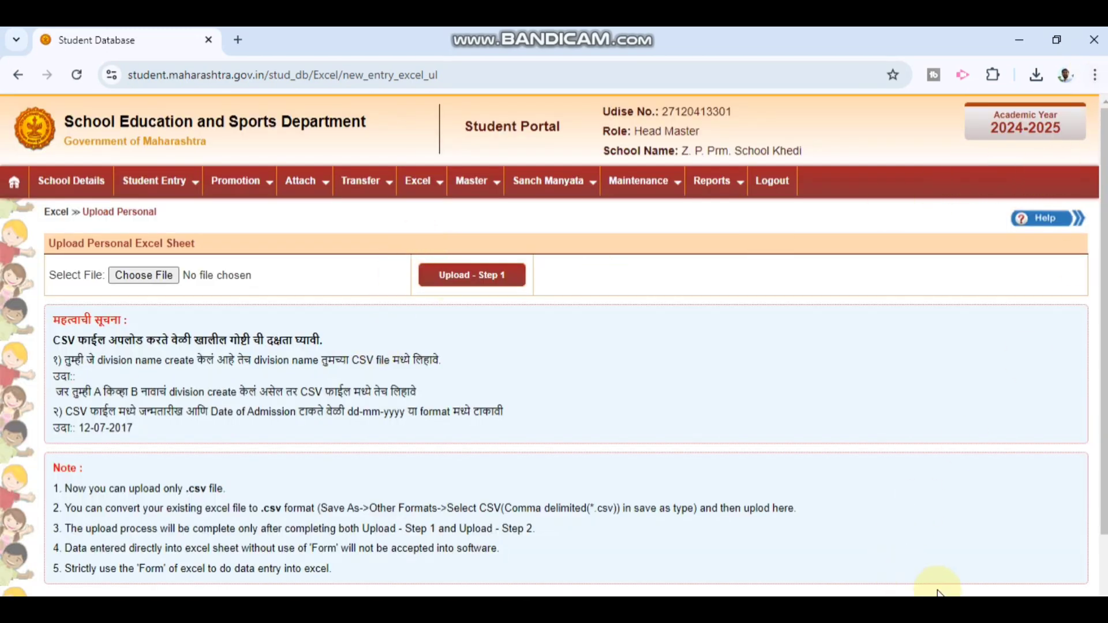
Step: Open the Choose File picker on the Upload Personal Excel Sheet page
key("ctrl+alt+d")
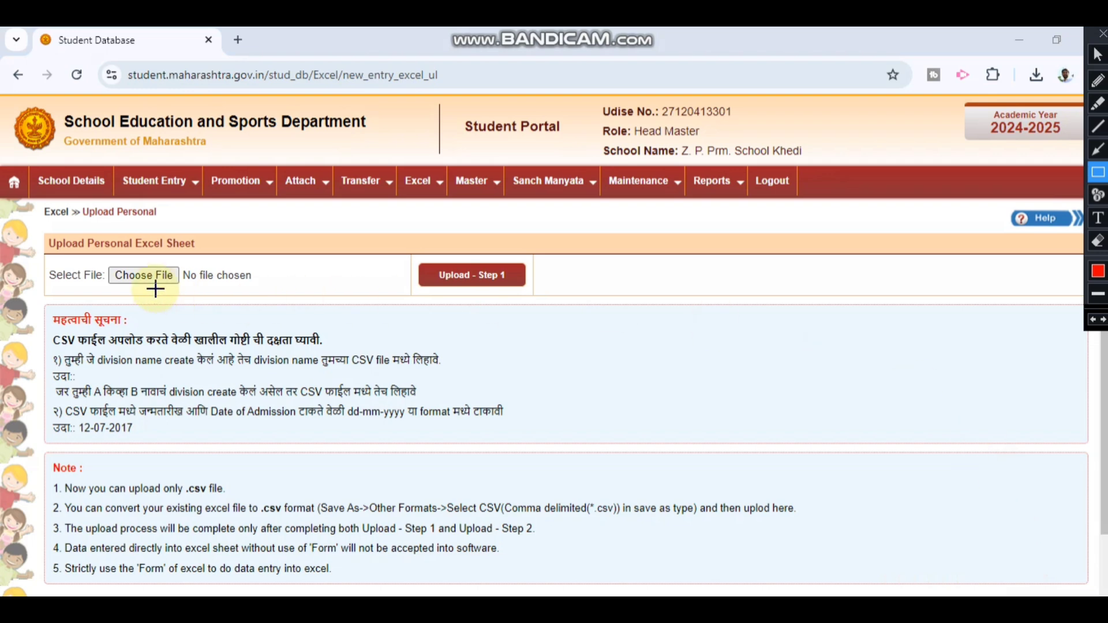
left_click_drag(41, 254, 269, 293)
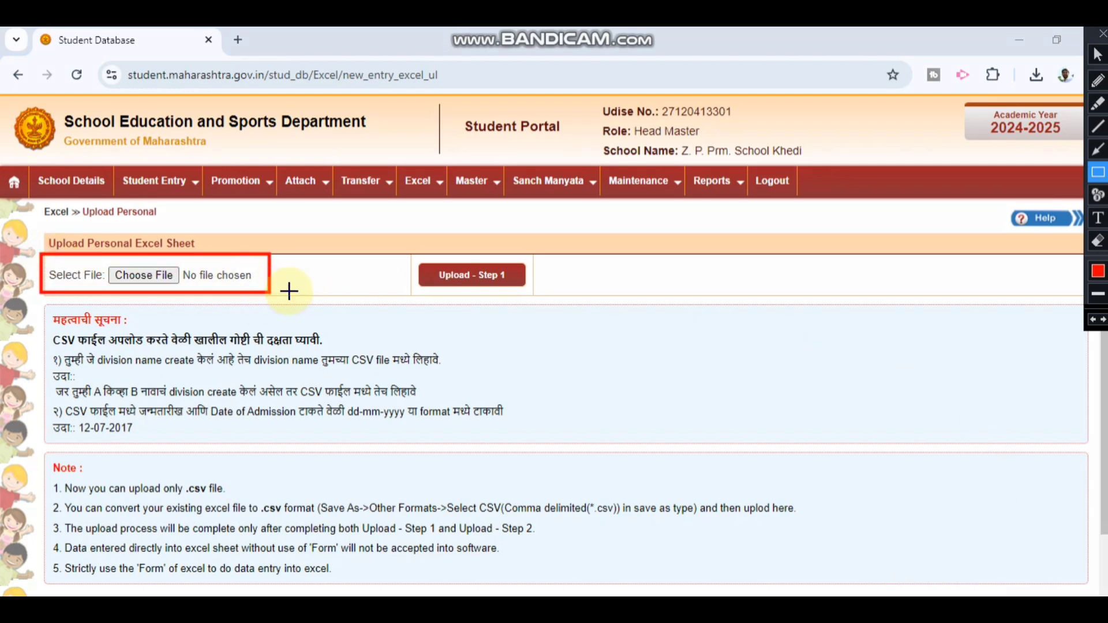
left_click_drag(408, 247, 552, 293)
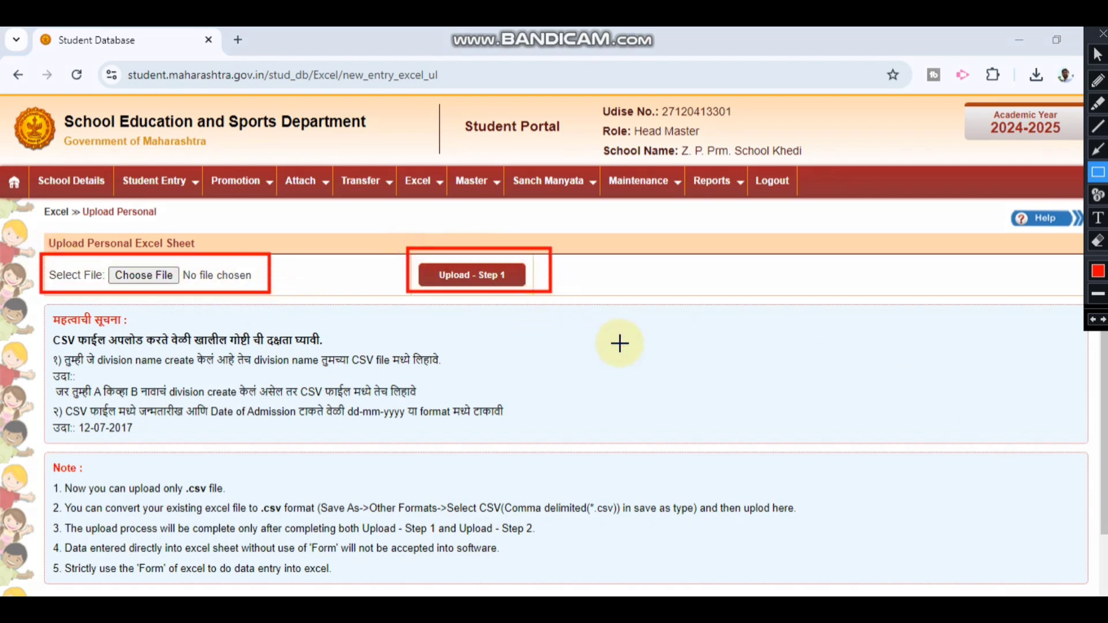
left_click(1102, 34)
left_click(148, 278)
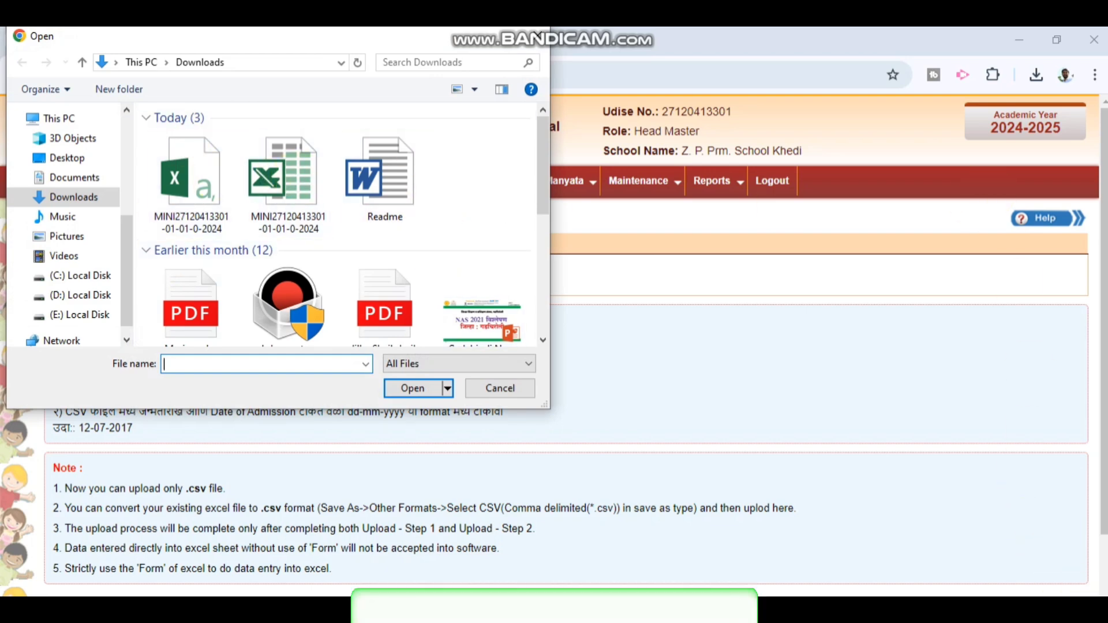
left_click(1074, 606)
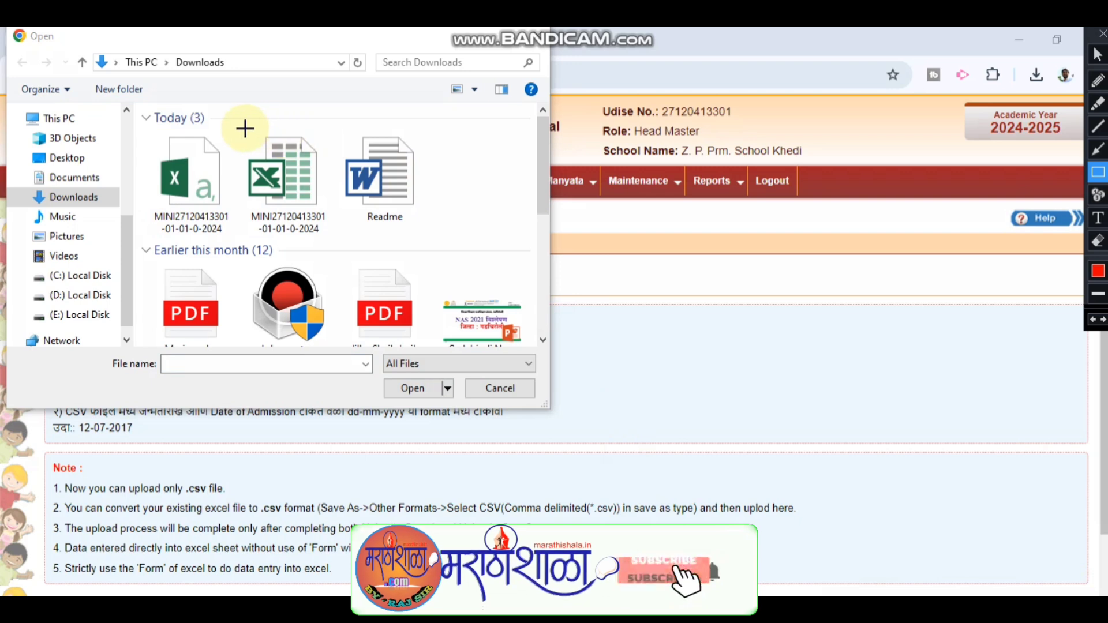
mouse_move(243, 128)
left_mouse_down()
mouse_move(291, 148)
mouse_move(336, 238)
left_mouse_up()
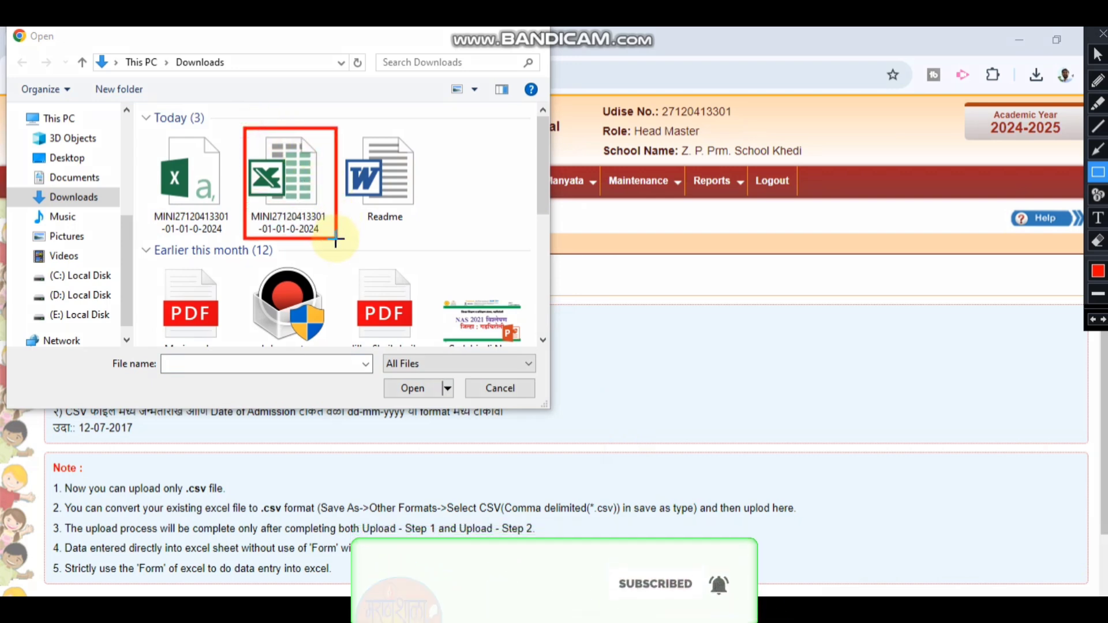
mouse_move(146, 127)
left_mouse_down()
mouse_move(218, 168)
mouse_move(233, 242)
left_mouse_up()
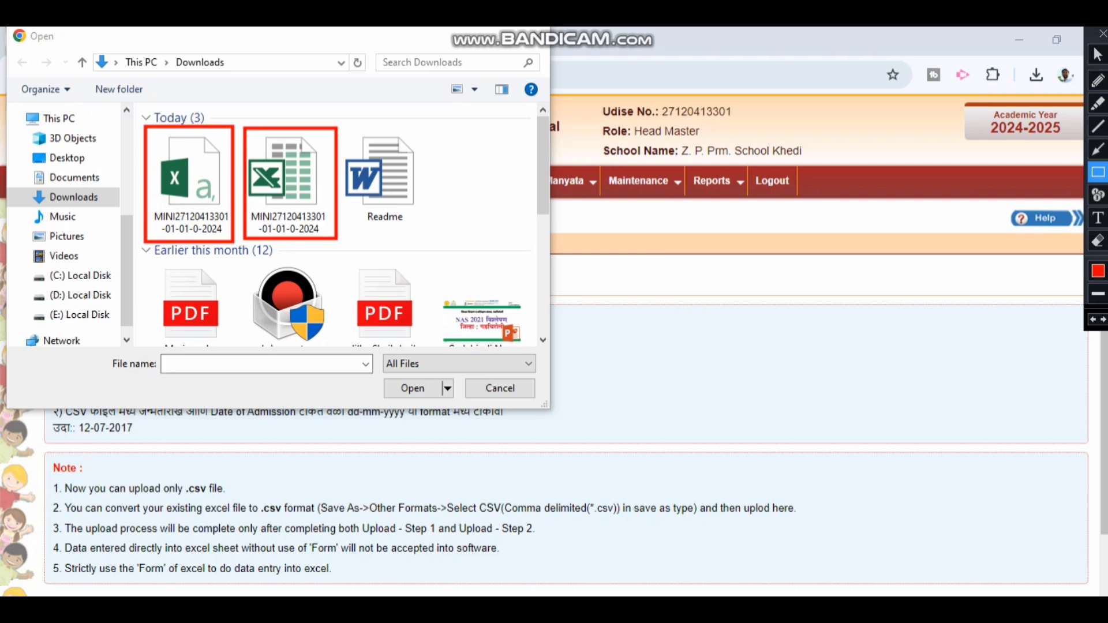
left_click(1103, 34)
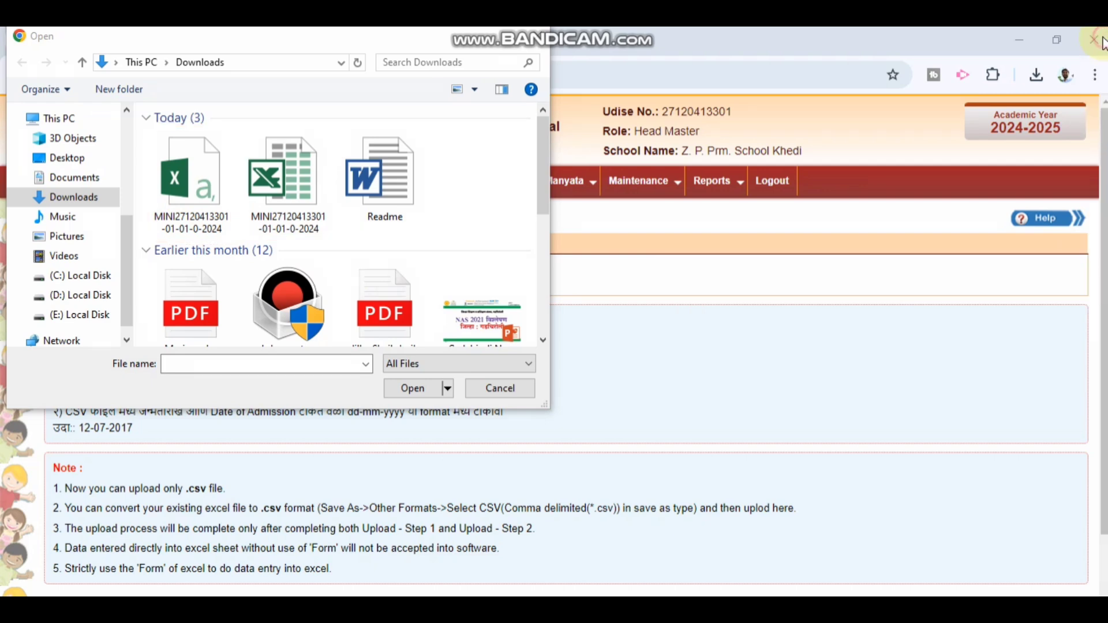
left_click(181, 176)
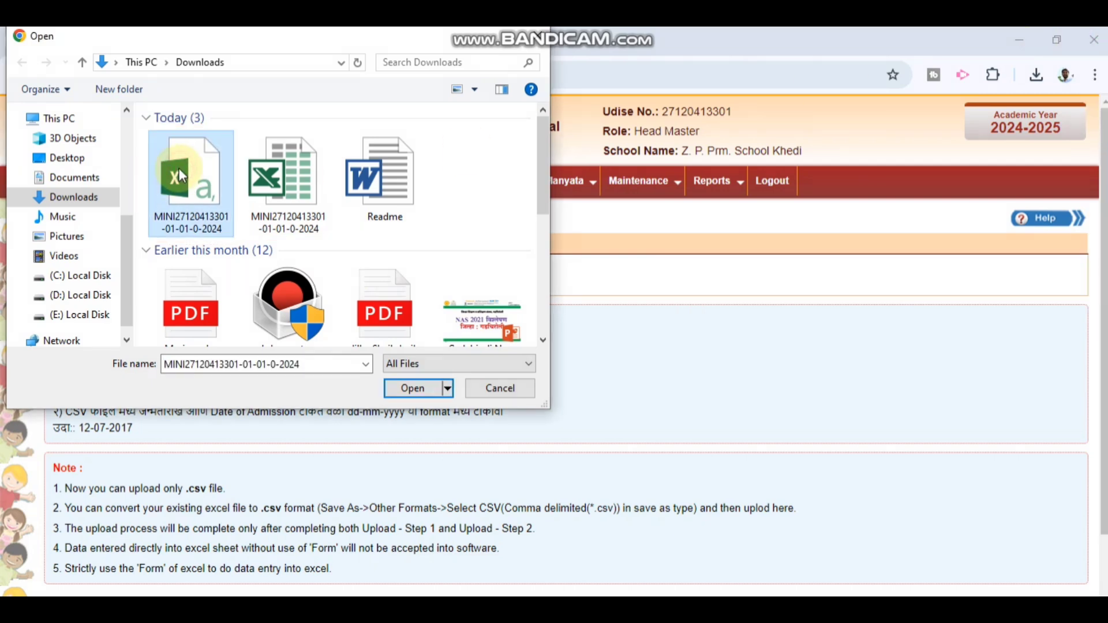
left_click(413, 387)
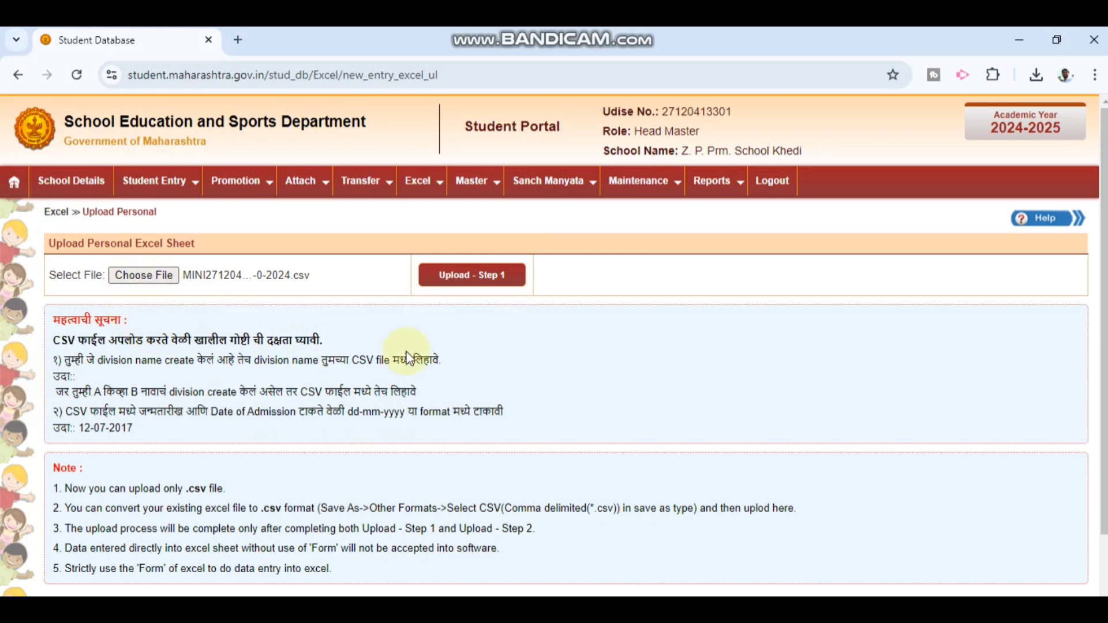
Step: Run Upload - Step 1 on the CSV and note the 'division 1 is not created' error
key("ctrl+alt+d")
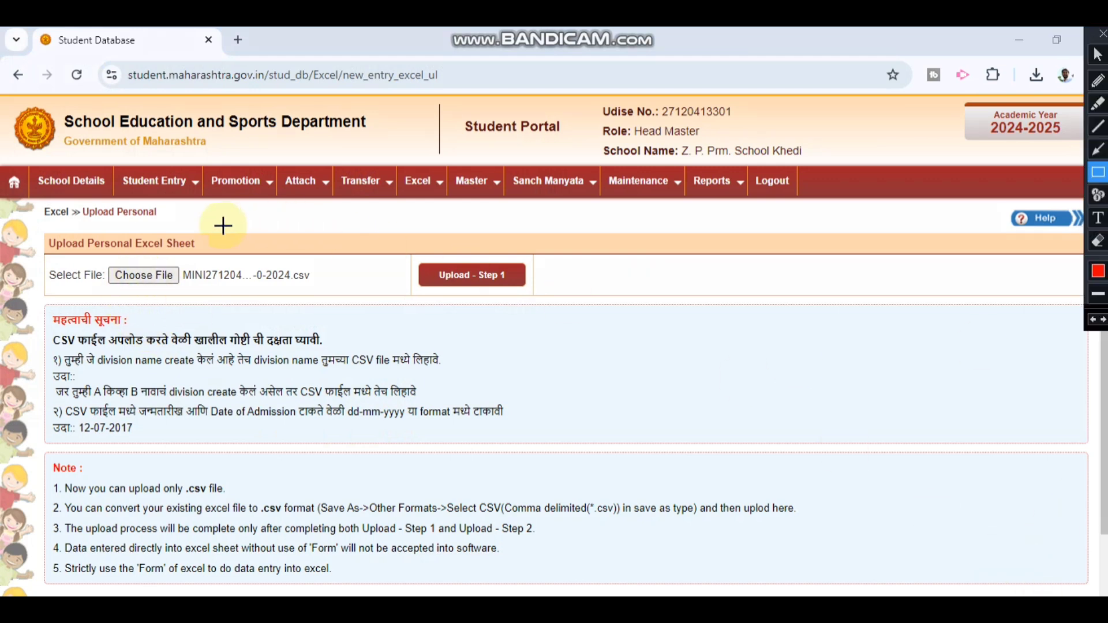
left_click_drag(58, 254, 330, 296)
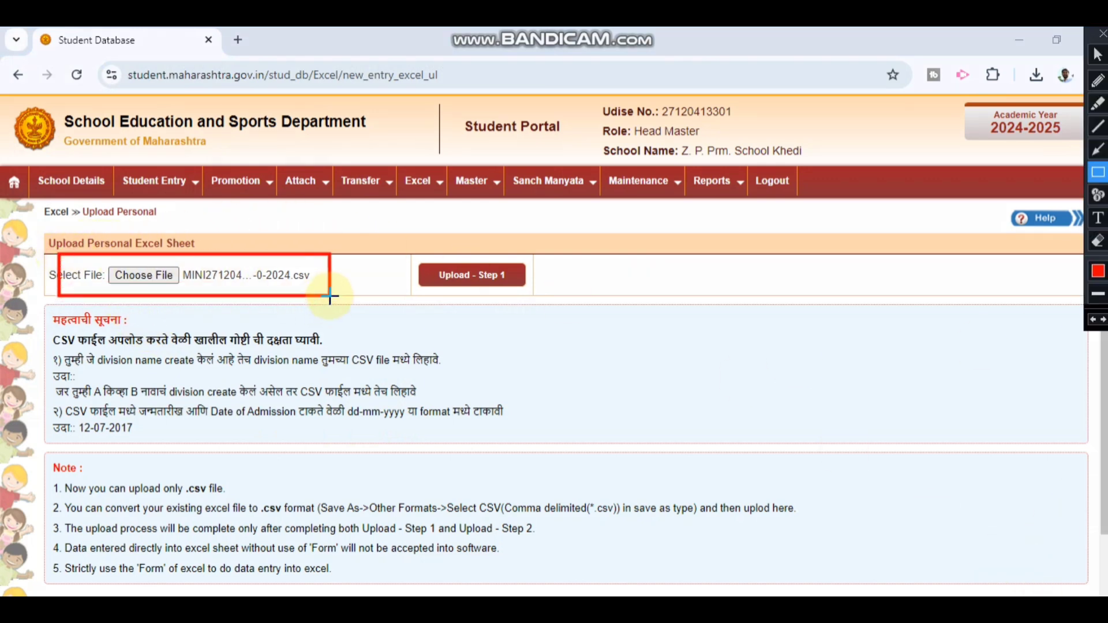
left_click_drag(411, 240, 452, 257)
left_click_drag(512, 274, 536, 296)
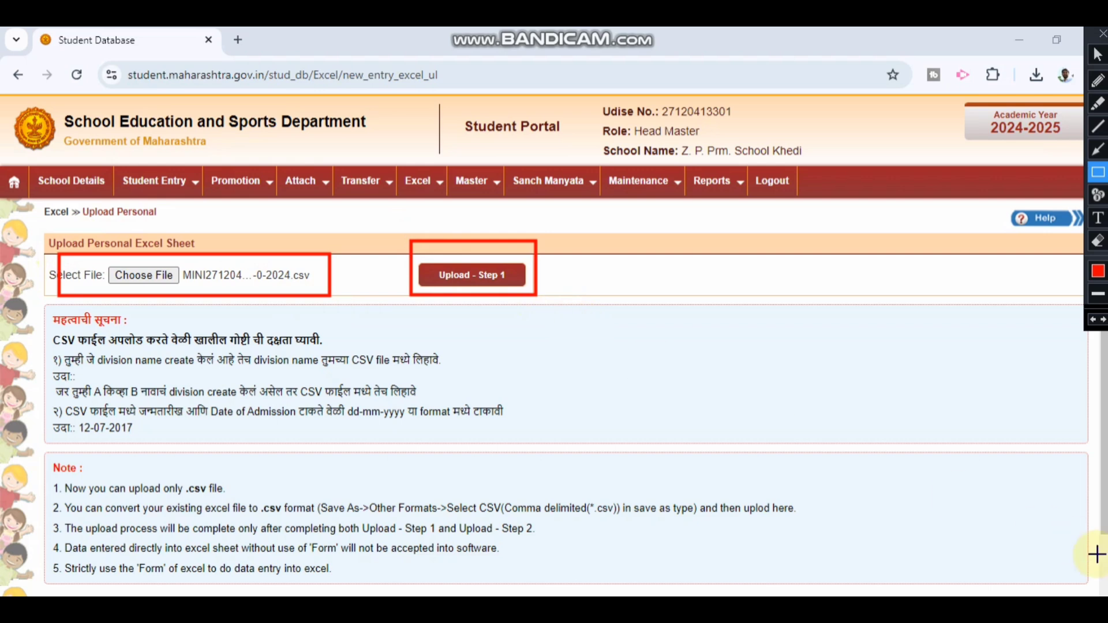
left_click(1099, 35)
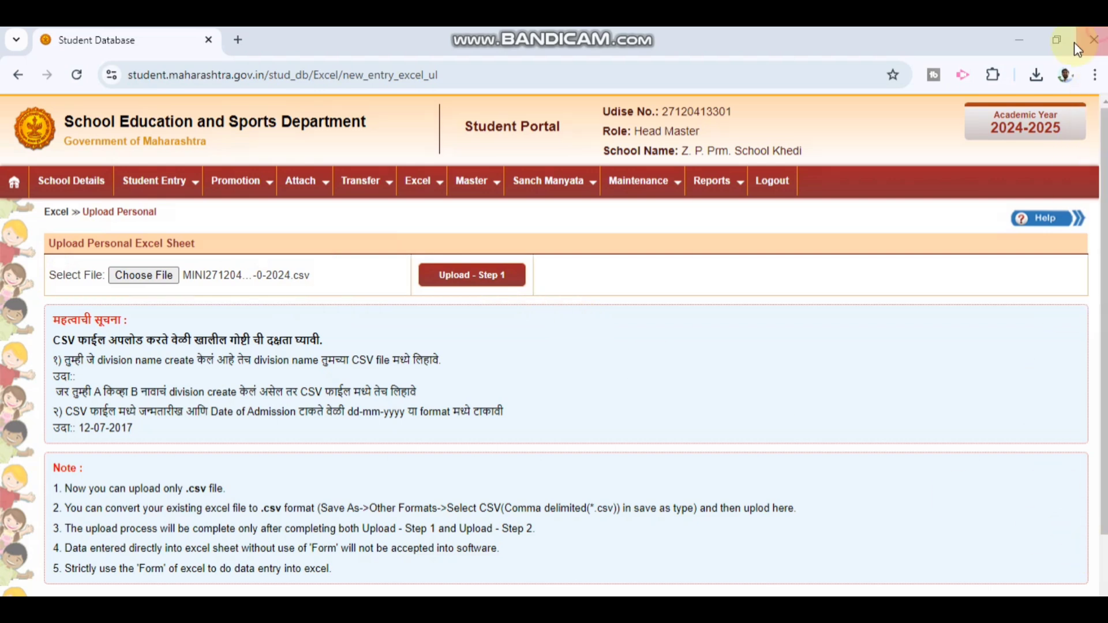
left_click(469, 274)
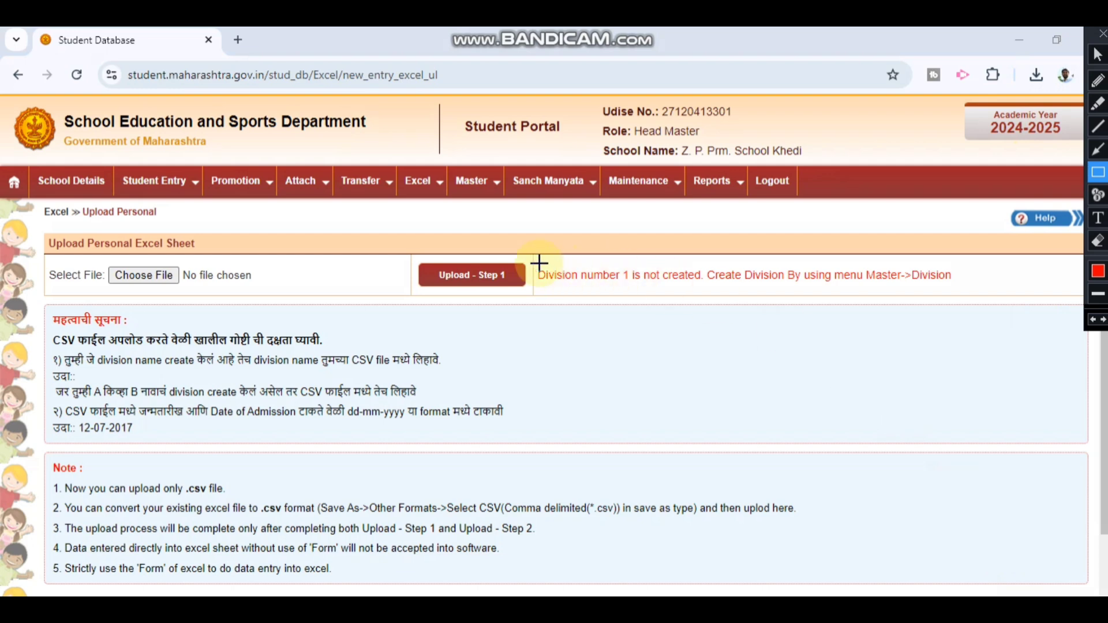
Step: Go to Master > Division to reach the Assigning Divisions To Standards form
left_click_drag(528, 259, 964, 292)
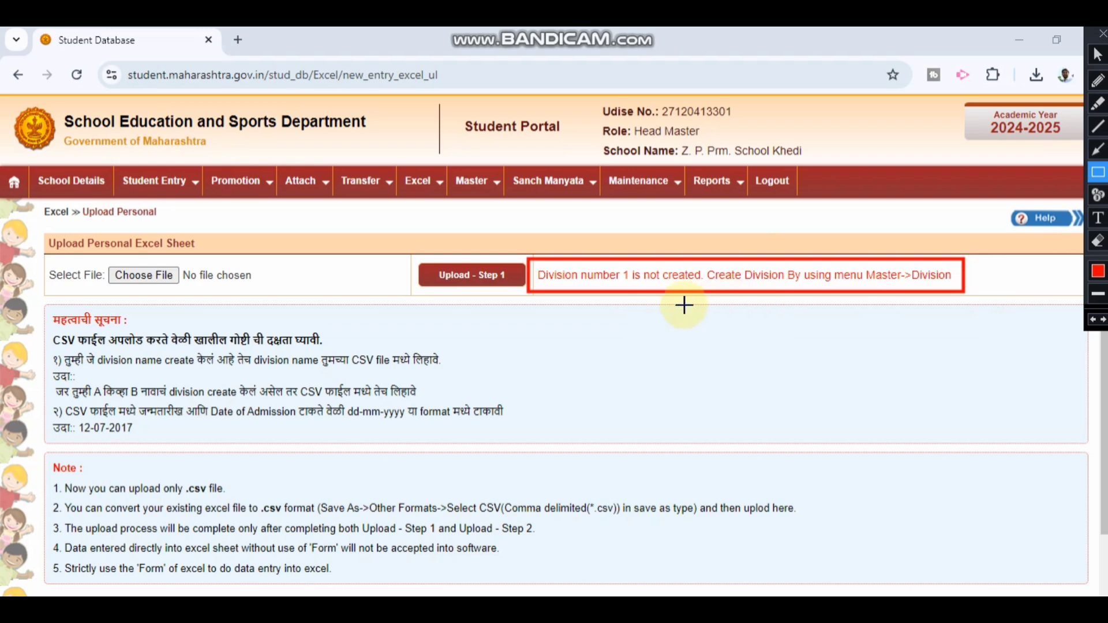
left_click(1103, 34)
mouse_move(475, 190)
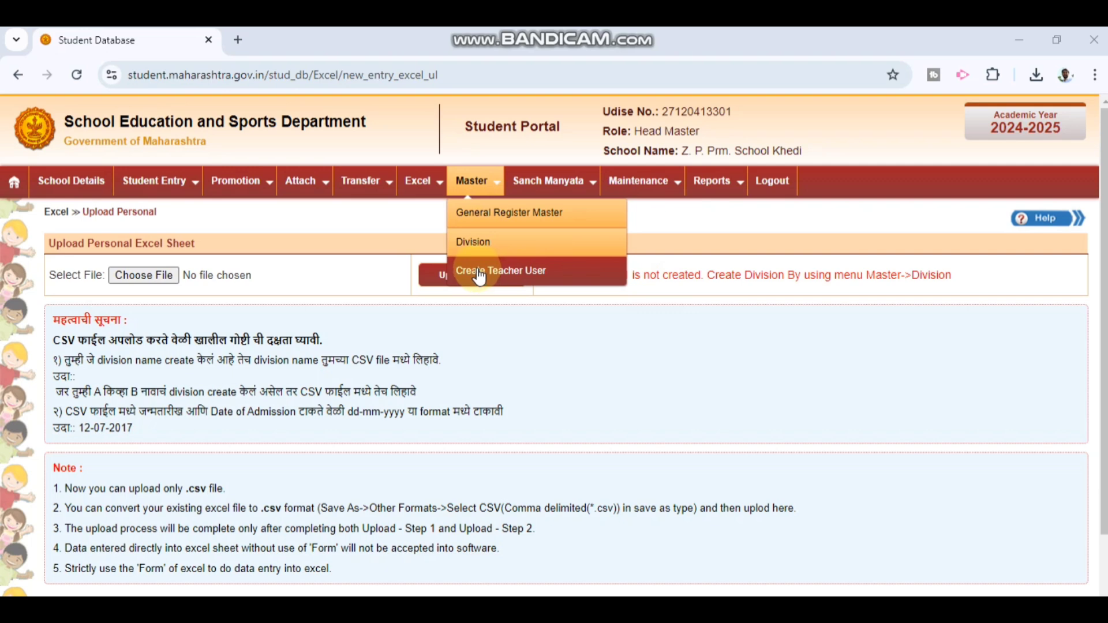
mouse_move(703, 187)
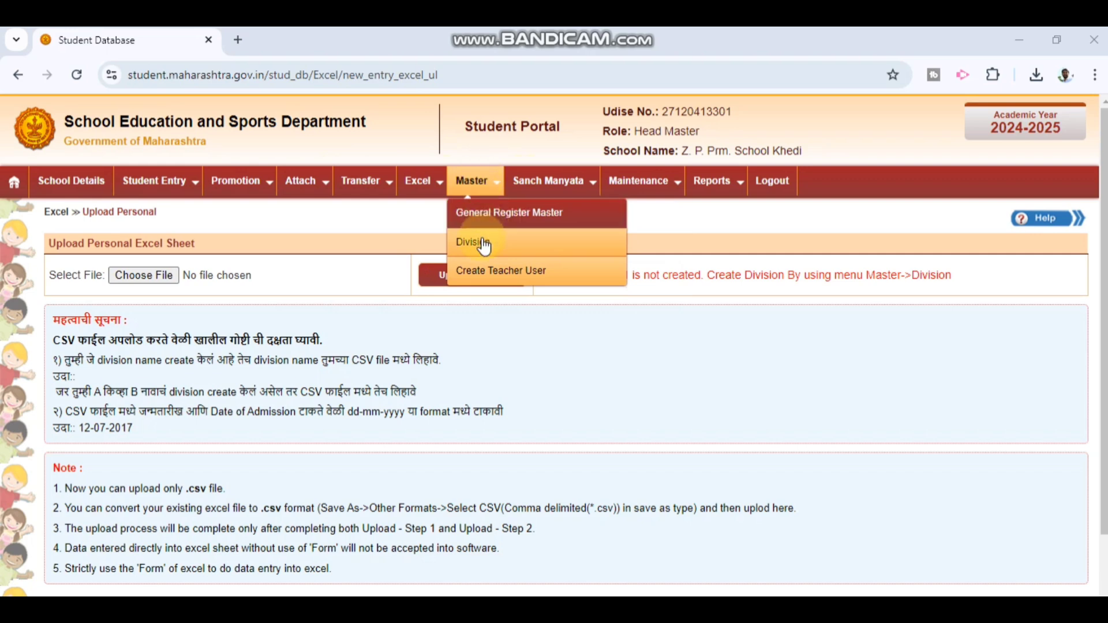
left_click(482, 243)
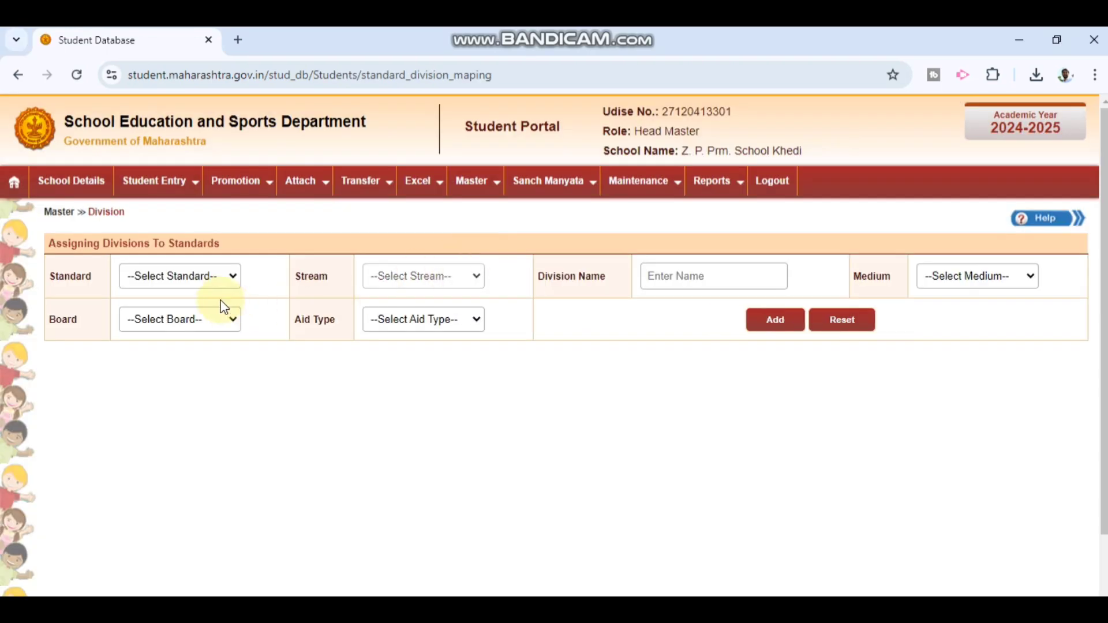
left_click(217, 280)
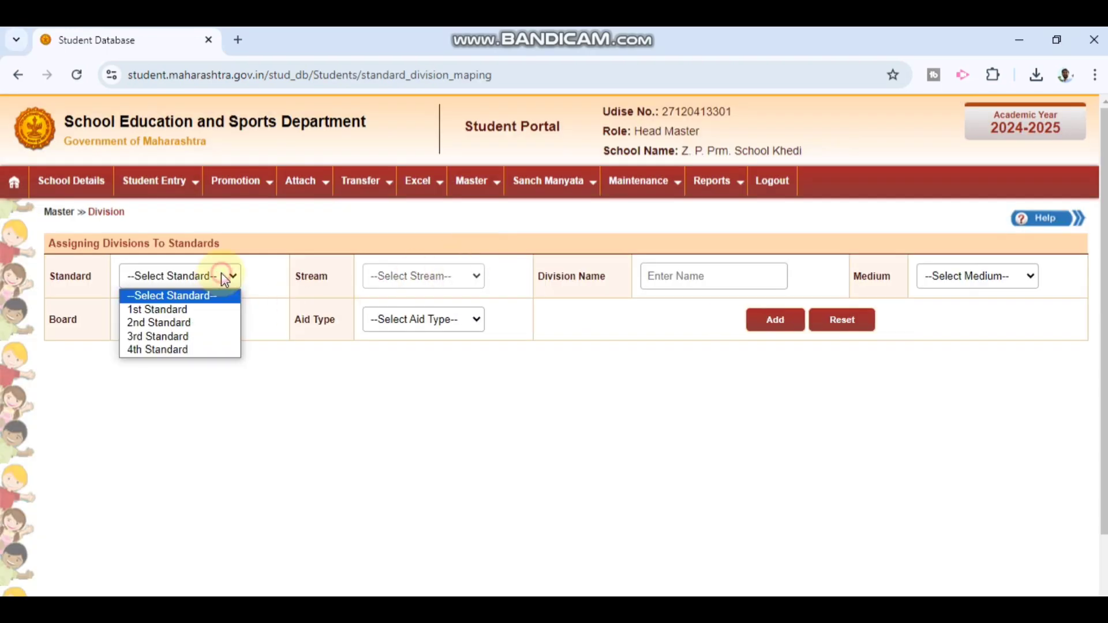
Step: Add division 1 for 1st Standard with Marathi medium, State board and Aided aid type
left_click(197, 314)
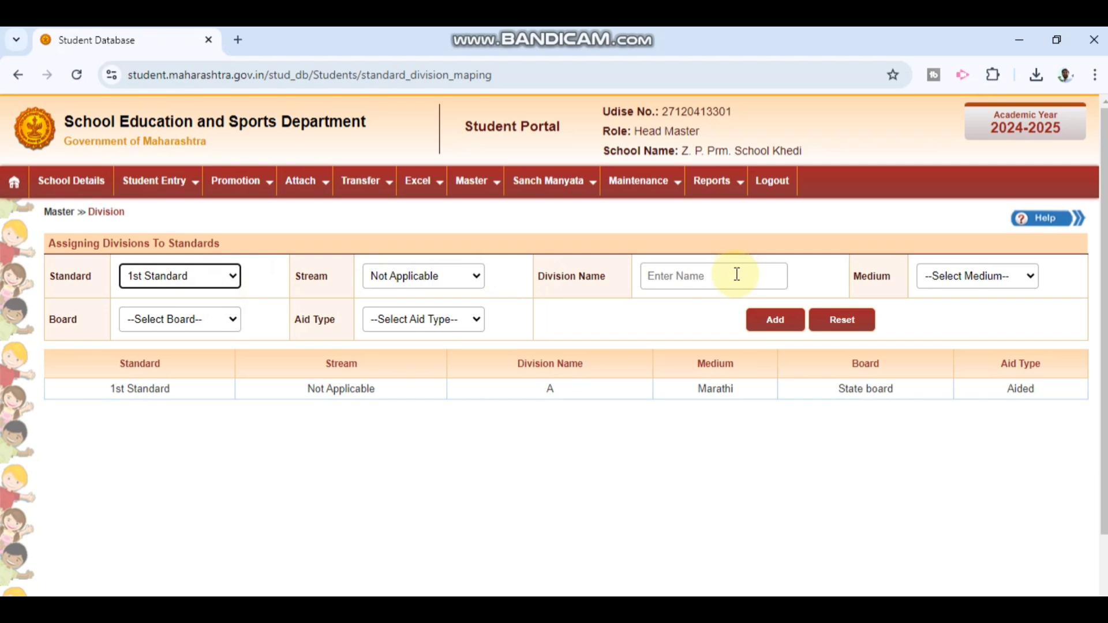
left_click(711, 275)
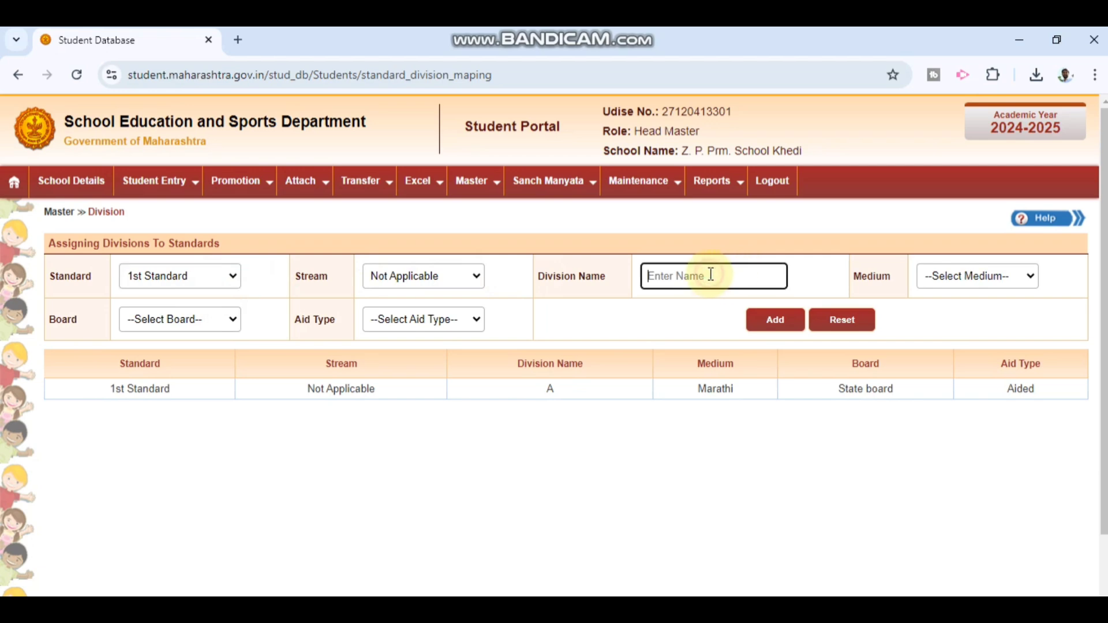
type("1")
left_click(941, 282)
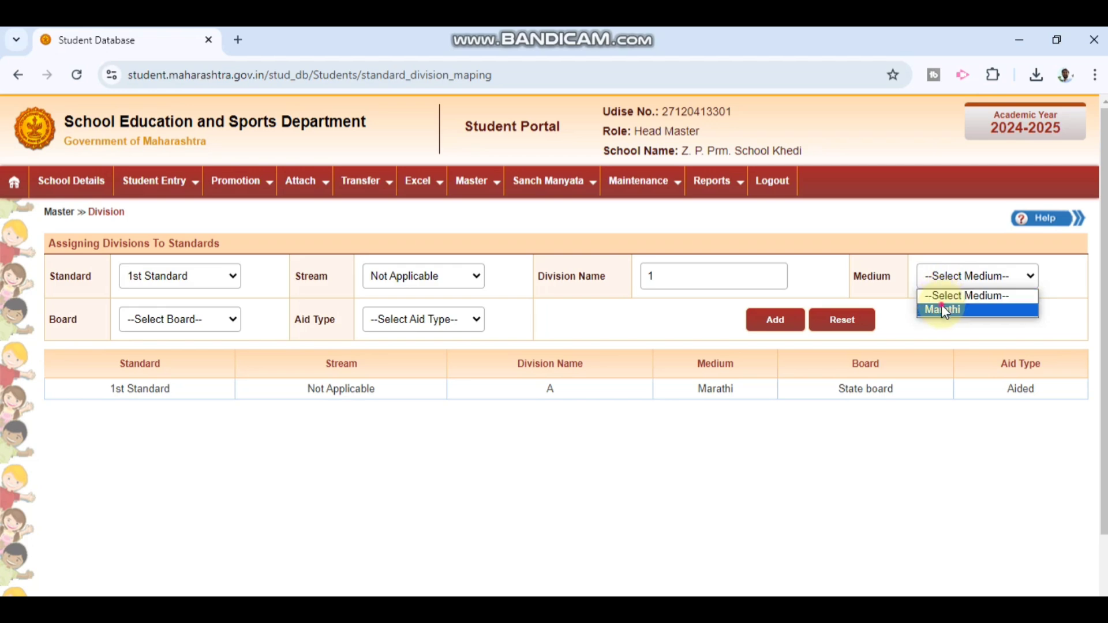
left_click(941, 305)
left_click(227, 319)
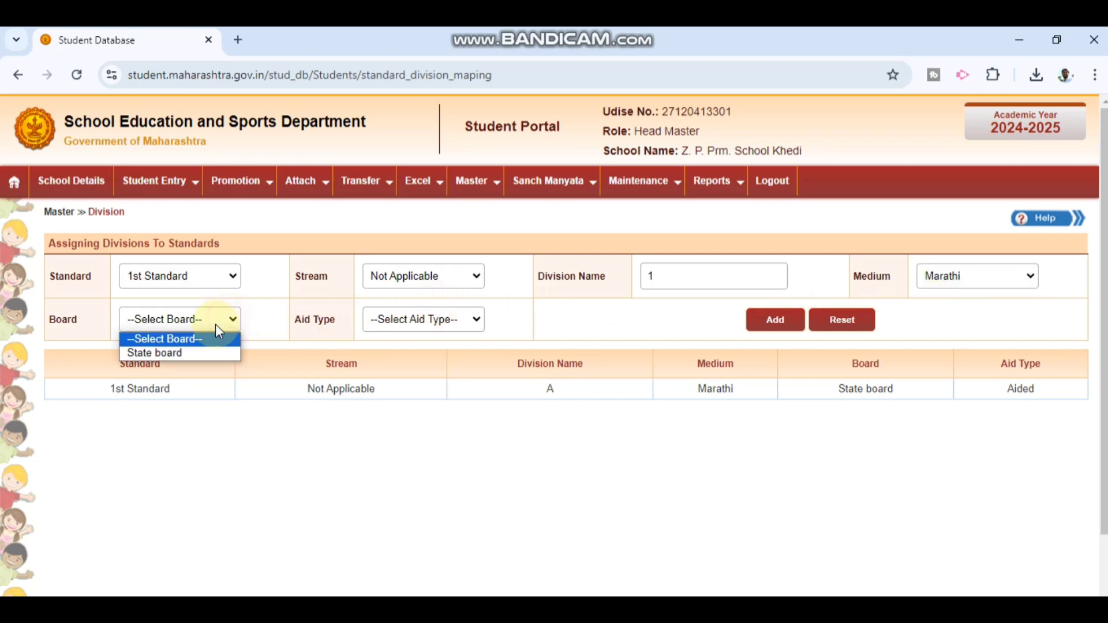
left_click(193, 352)
left_click(462, 318)
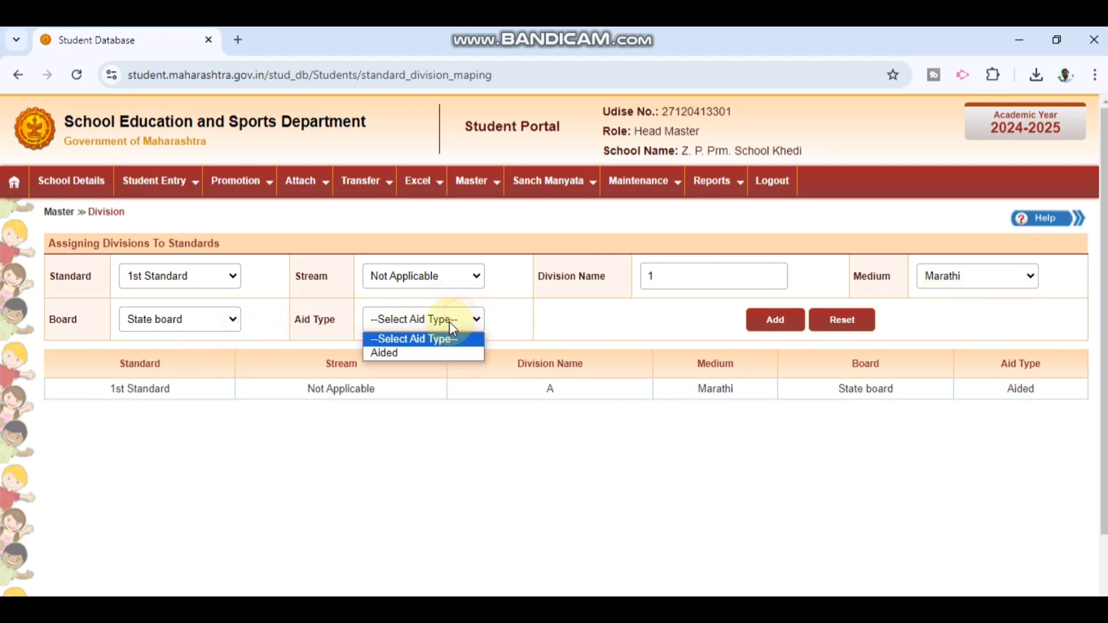
left_click(404, 352)
left_click(786, 321)
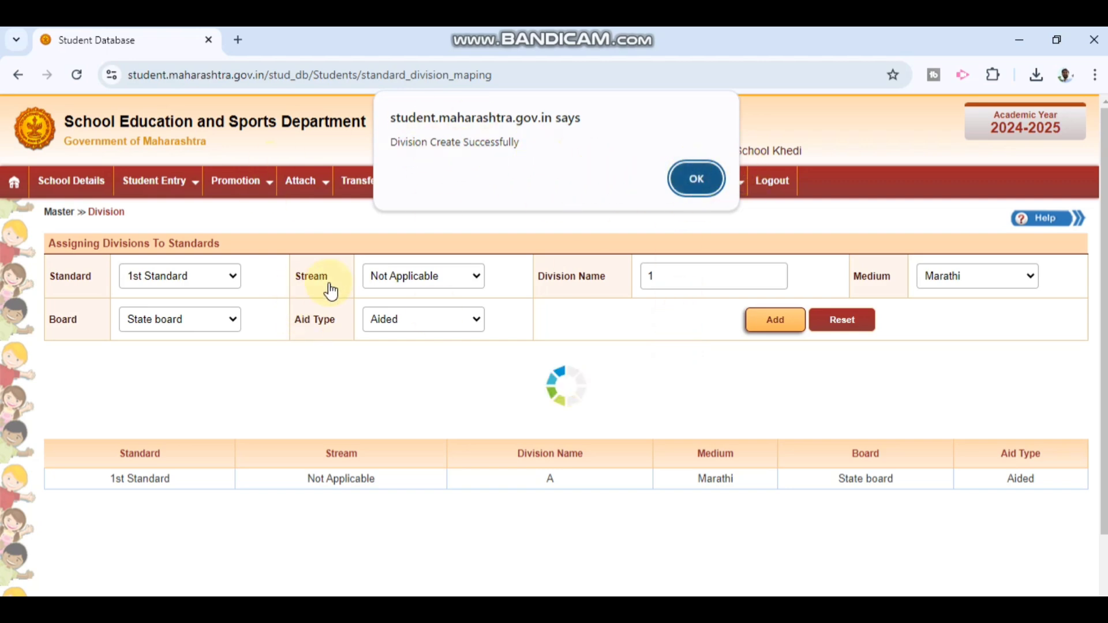
Step: Acknowledge the division-created confirmation alert with OK
left_click(962, 606)
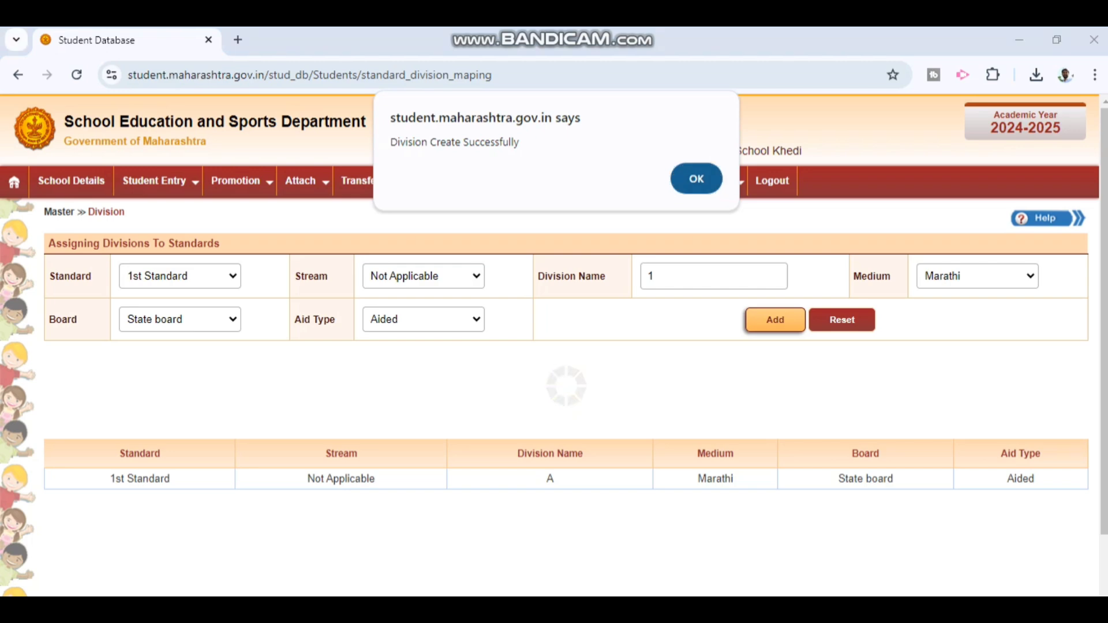
mouse_move(112, 253)
left_mouse_down()
mouse_move(262, 254)
mouse_move(1044, 348)
left_mouse_up()
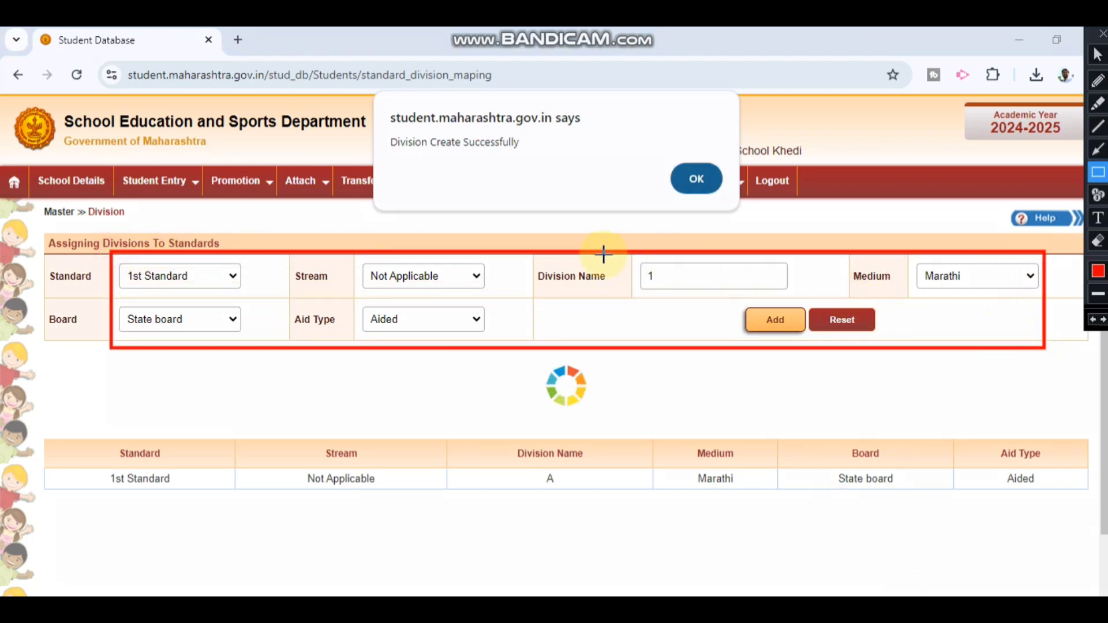
left_click_drag(604, 254, 815, 298)
mouse_move(341, 104)
left_mouse_down()
mouse_move(663, 154)
mouse_move(781, 202)
left_mouse_up()
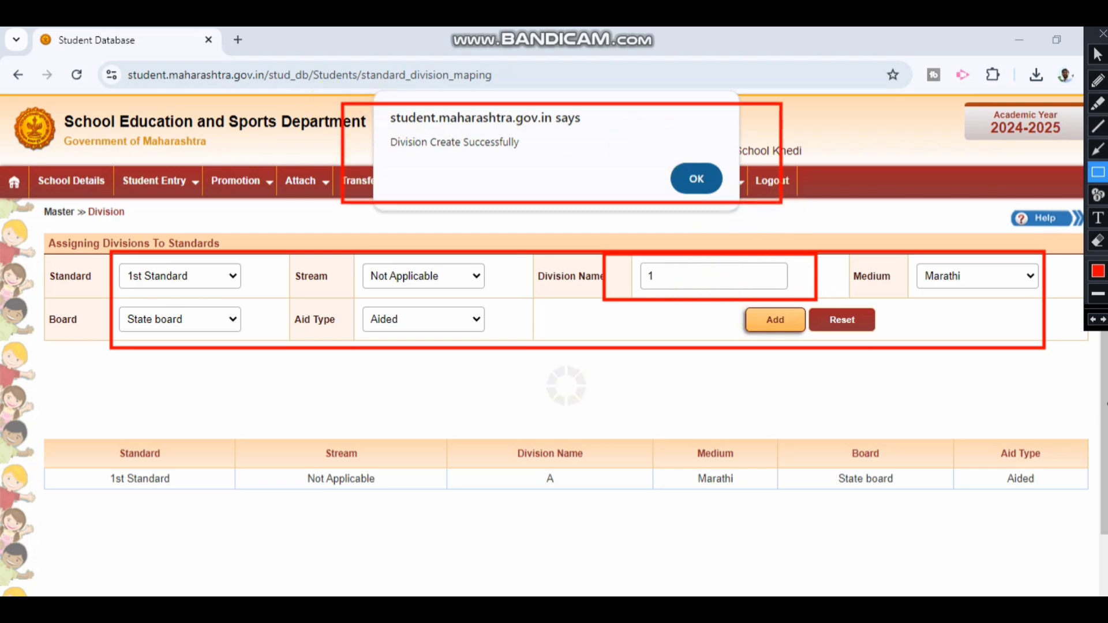
left_click(1101, 34)
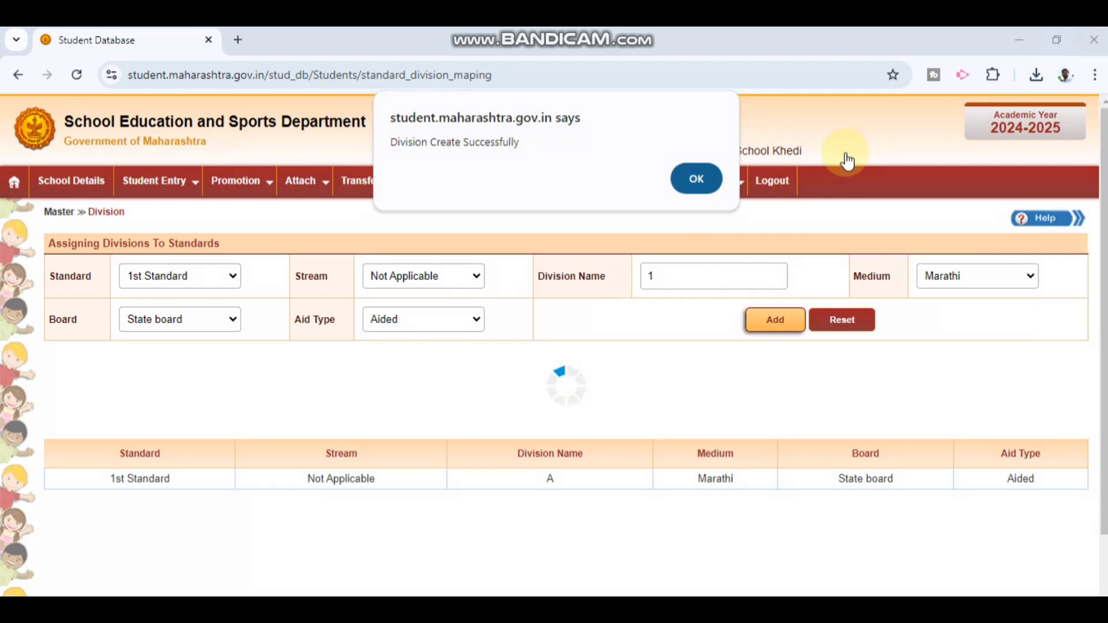
left_click(698, 179)
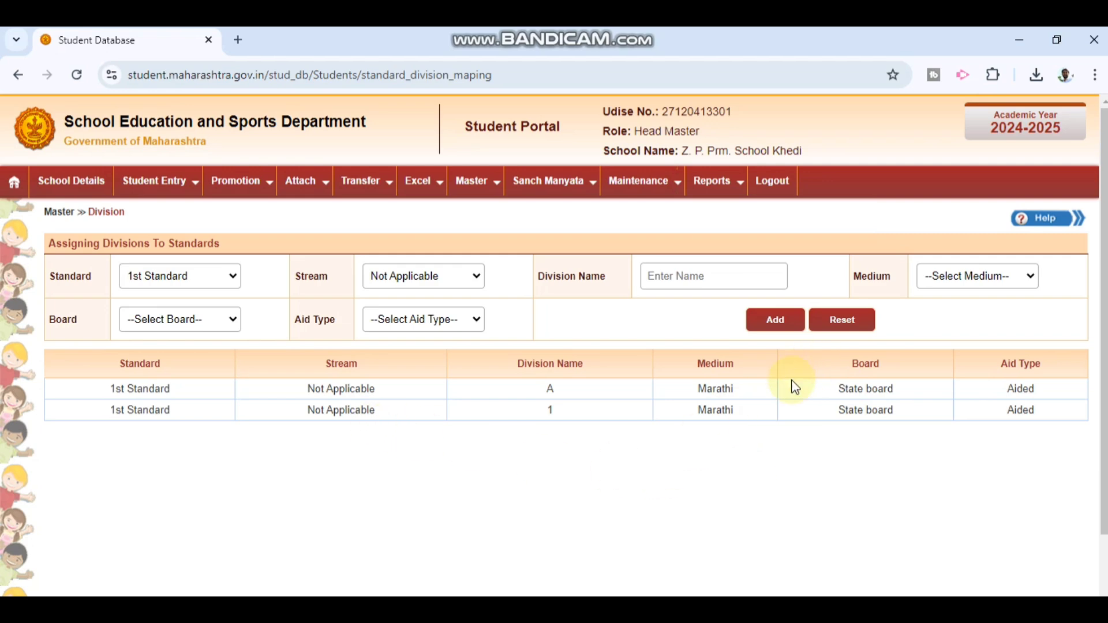
mouse_move(420, 188)
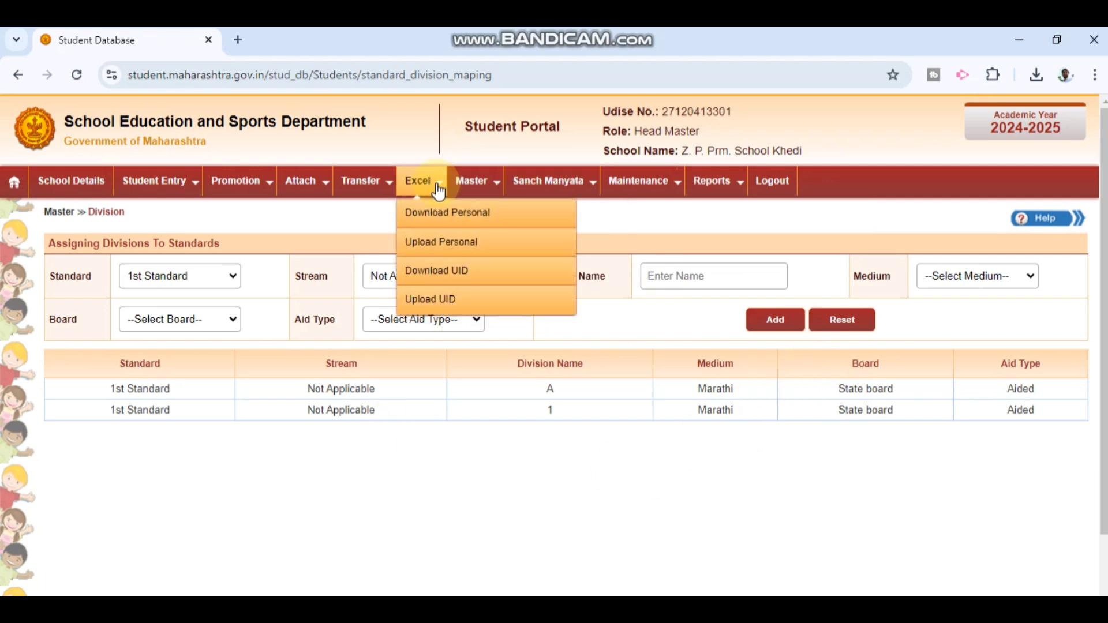
left_click(427, 249)
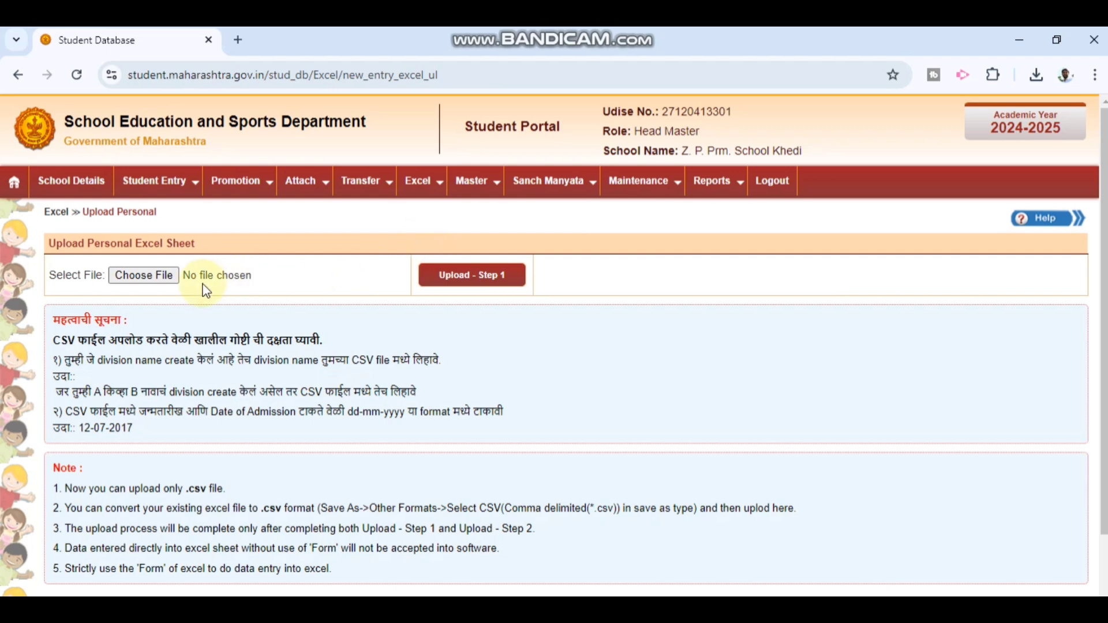
left_click(173, 277)
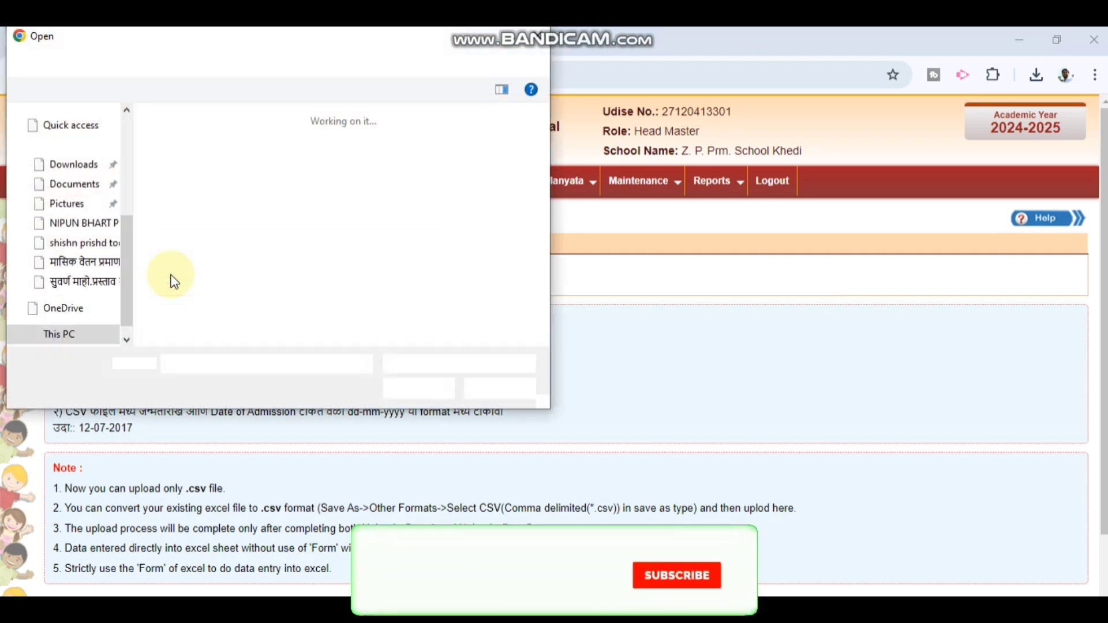
left_click(191, 188)
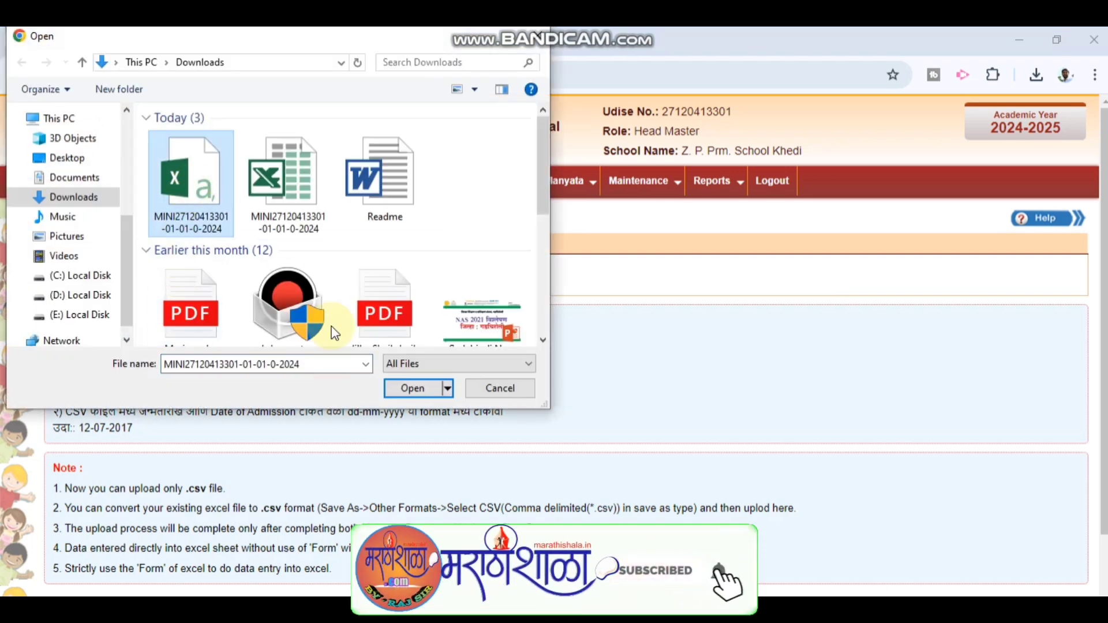
left_click(397, 387)
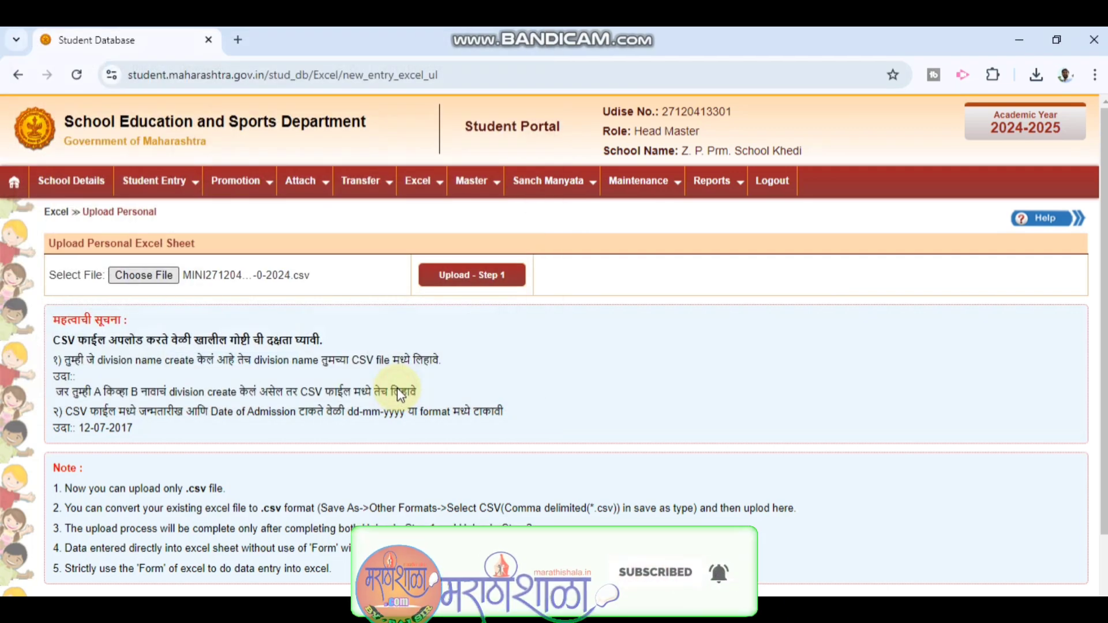
Step: Run Upload - Step 1 and dismiss the 'Step 1 is completed' alert
left_click(473, 275)
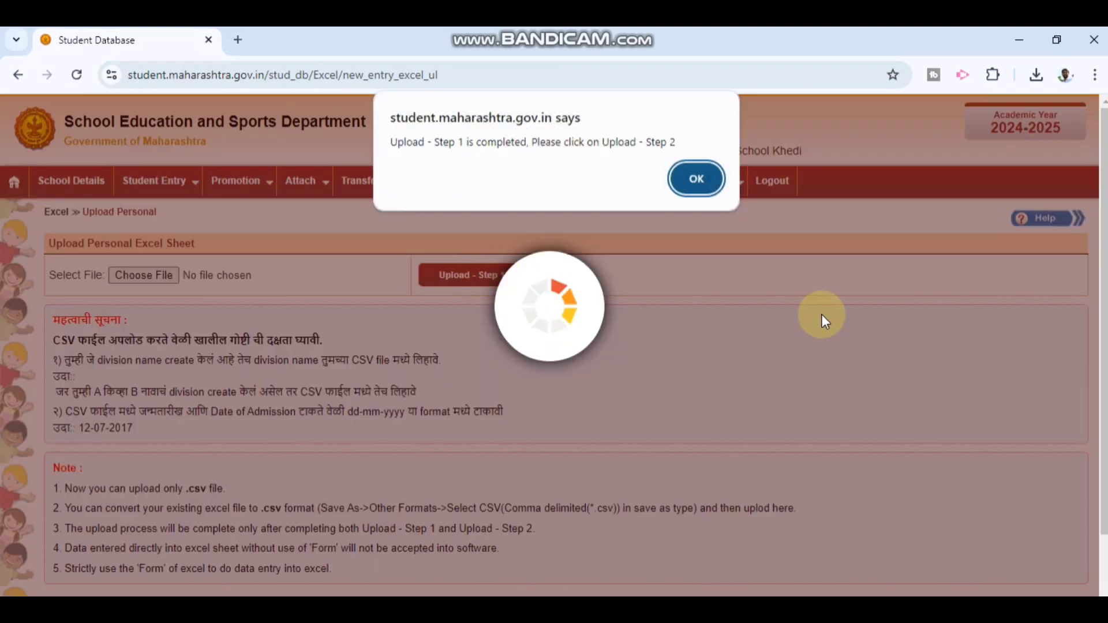
left_click(1073, 606)
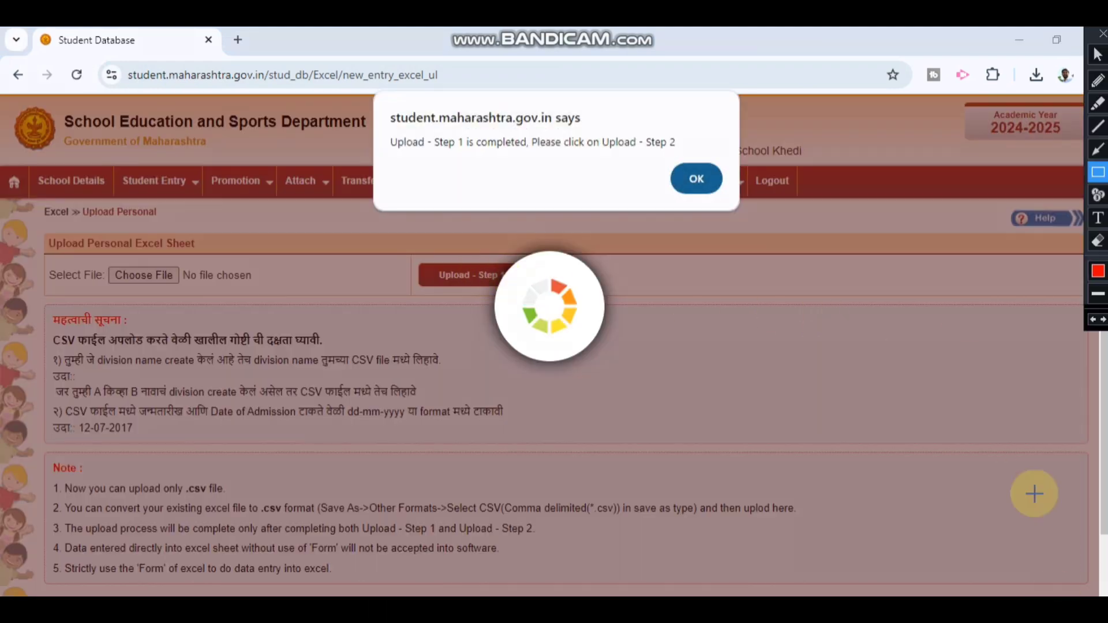
mouse_move(351, 86)
left_mouse_down()
mouse_move(823, 216)
mouse_move(769, 224)
left_mouse_up()
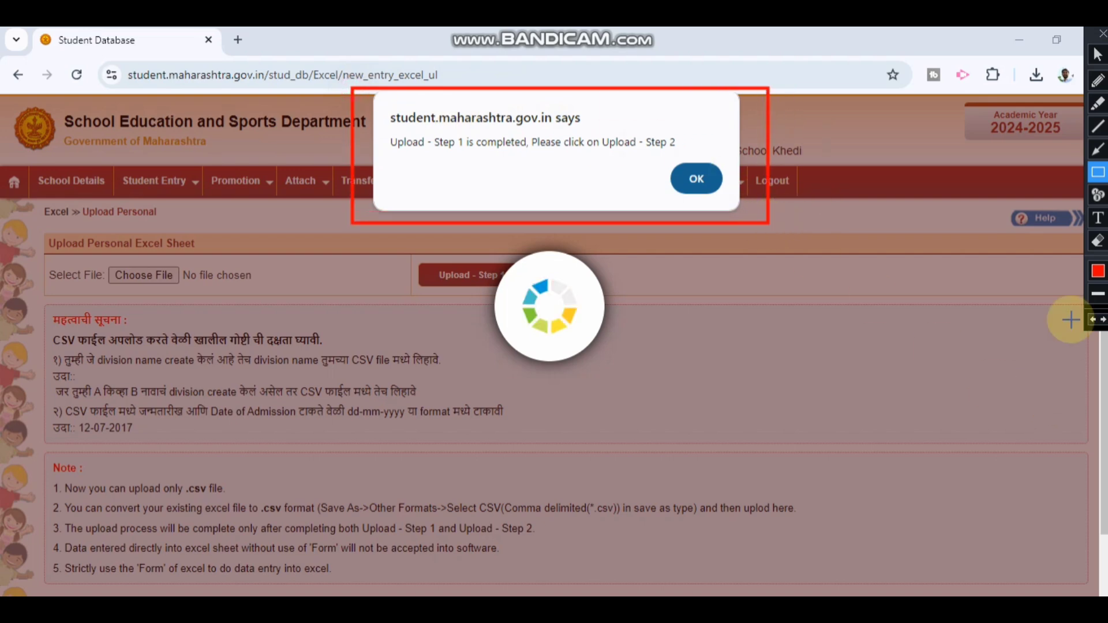
left_click(1102, 33)
left_click(696, 179)
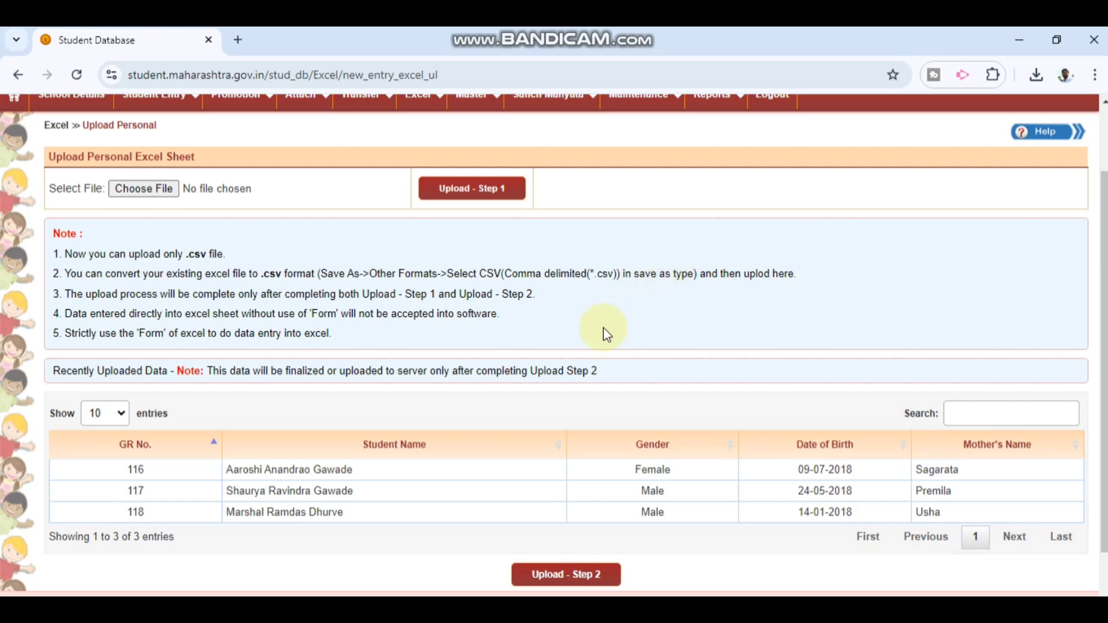
Step: Scroll to the uploaded rows and run Upload - Step 2
scroll(569, 393, "down", 1)
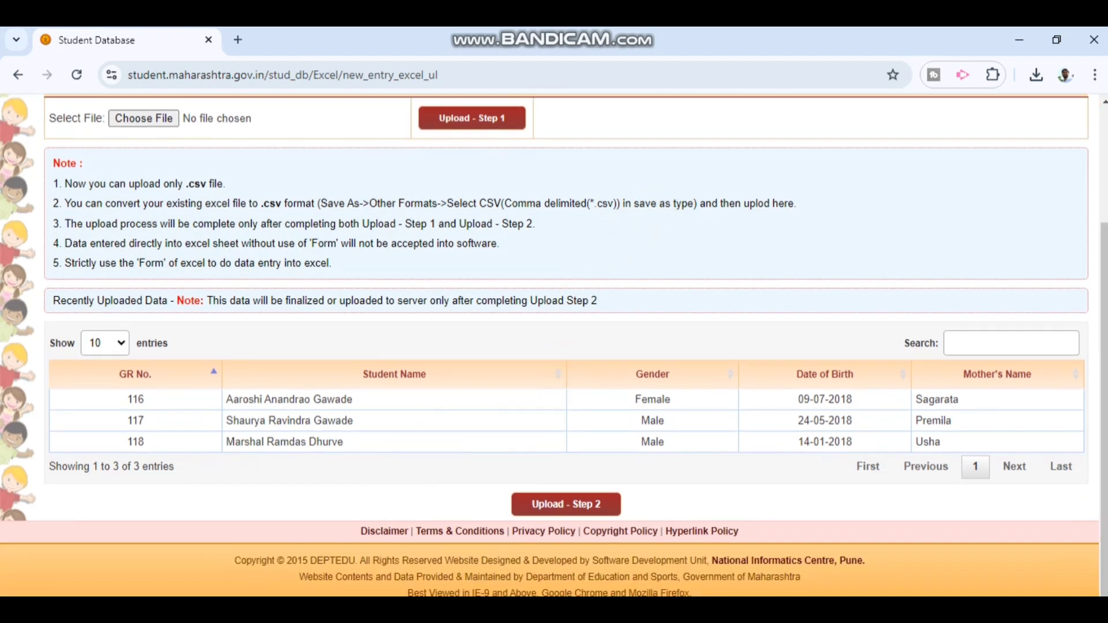
key("ctrl+alt+d")
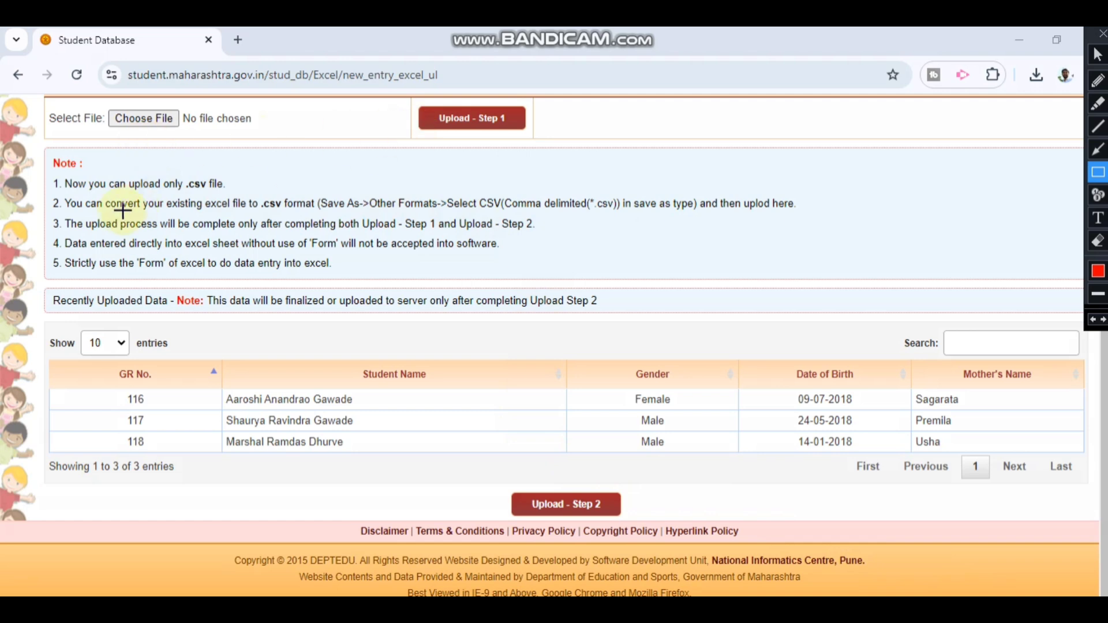
mouse_move(29, 293)
left_mouse_down()
mouse_move(1078, 452)
mouse_move(1064, 491)
left_mouse_up()
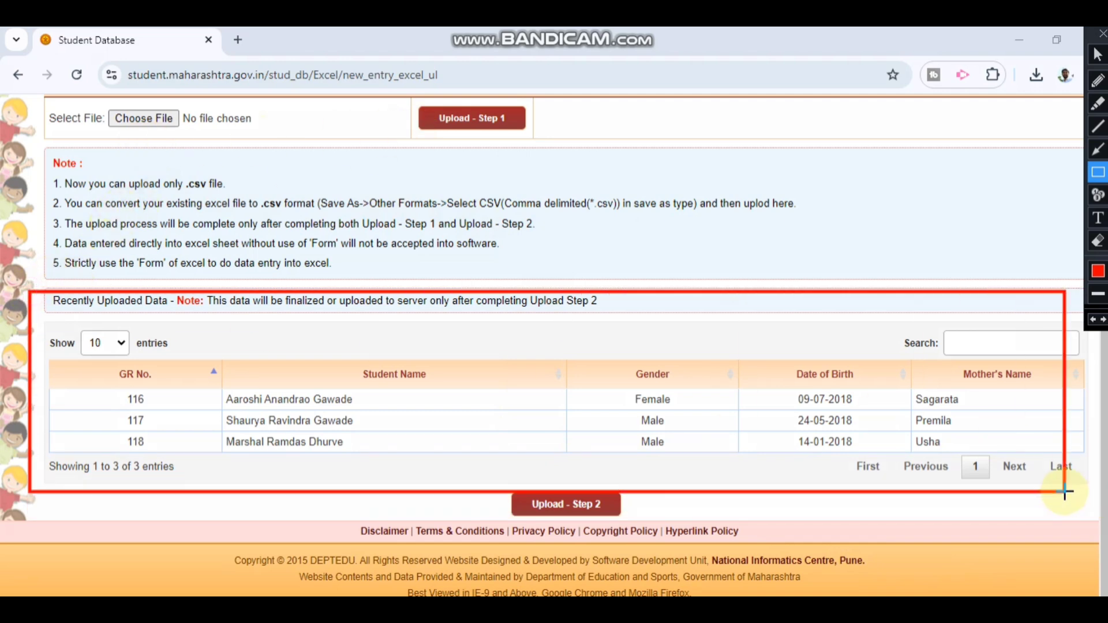
left_click_drag(464, 467, 666, 535)
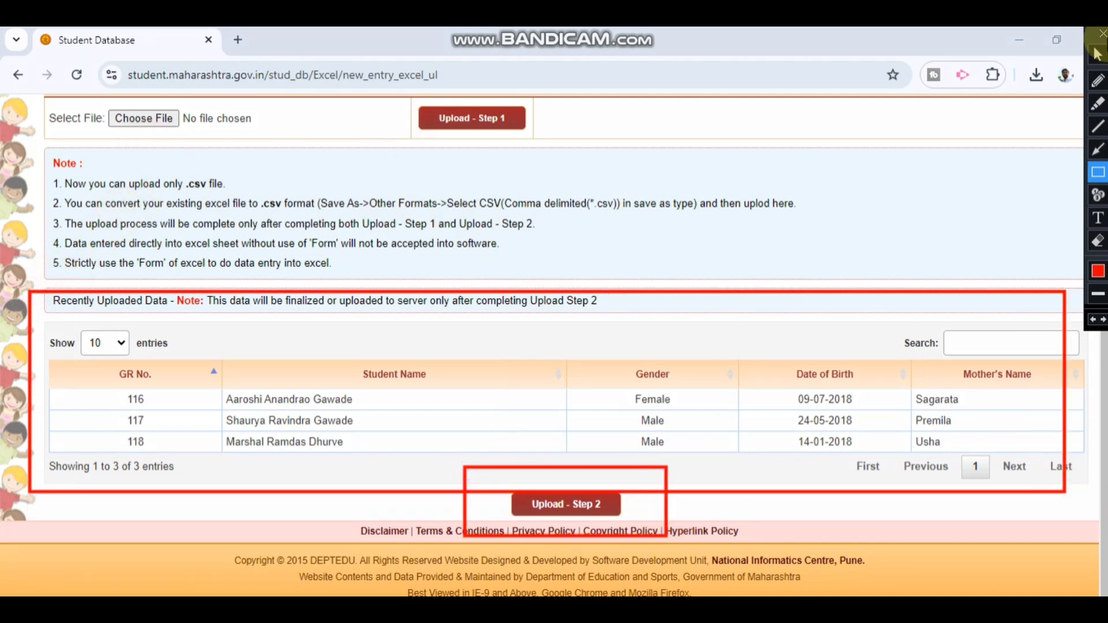
left_click(1103, 33)
left_click(552, 502)
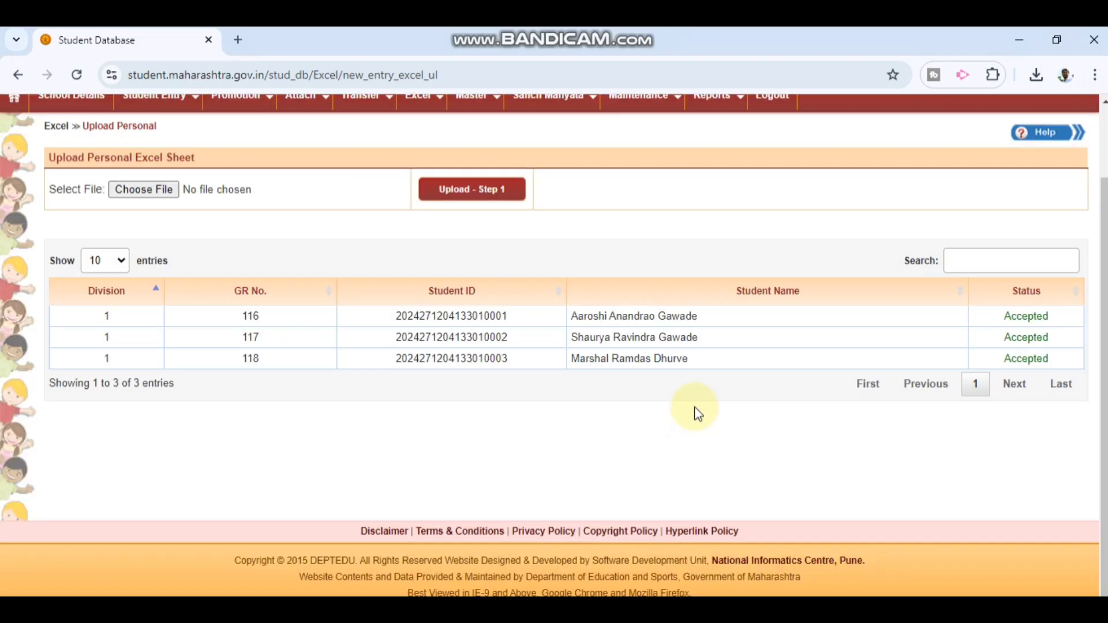
Step: Check that students 116–118 show Student IDs and Accepted status in Division 1
key("ctrl+alt+d")
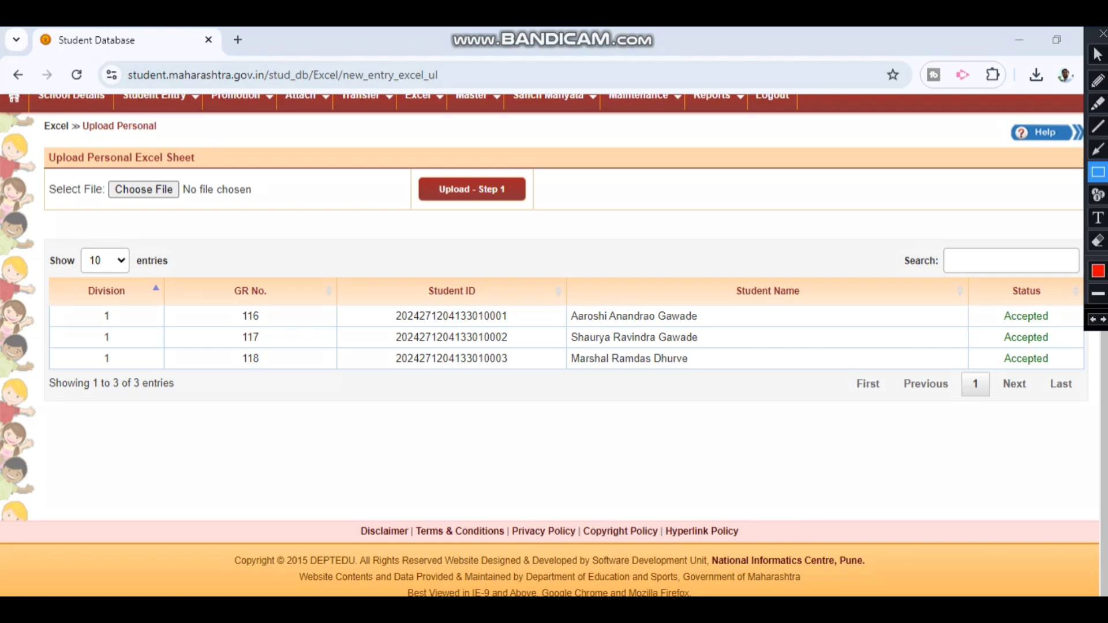
mouse_move(38, 253)
left_mouse_down()
mouse_move(952, 413)
mouse_move(1093, 424)
mouse_move(1098, 399)
left_mouse_up()
mouse_move(965, 264)
left_mouse_down()
mouse_move(1055, 312)
mouse_move(1076, 378)
left_mouse_up()
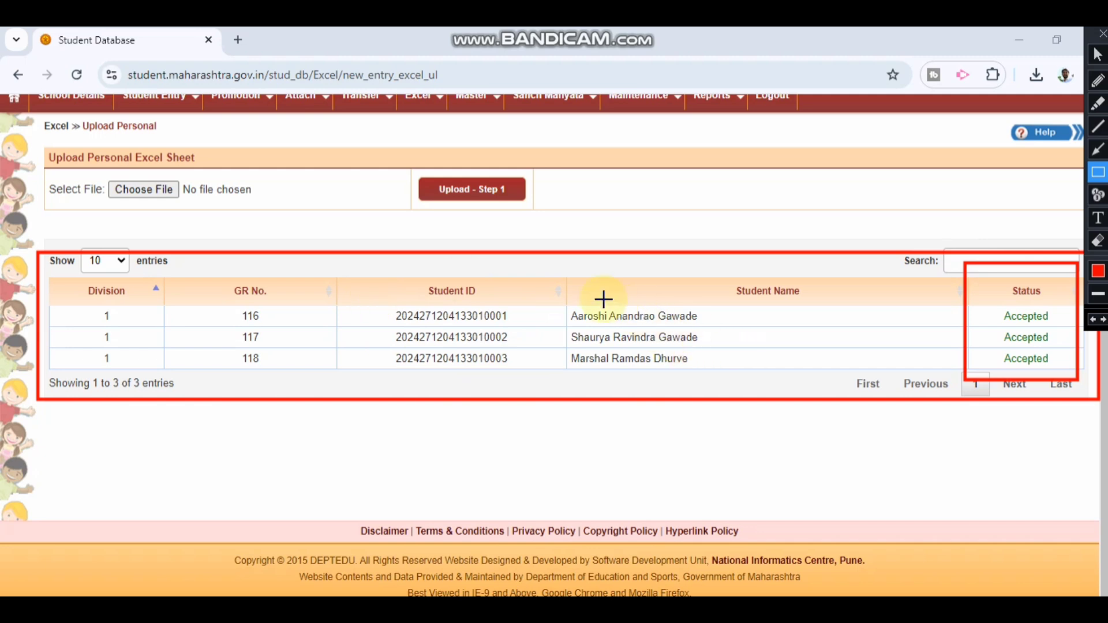
mouse_move(558, 293)
left_mouse_down()
mouse_move(596, 302)
mouse_move(725, 382)
left_mouse_up()
mouse_move(357, 271)
left_mouse_down()
mouse_move(487, 314)
mouse_move(527, 373)
left_mouse_up()
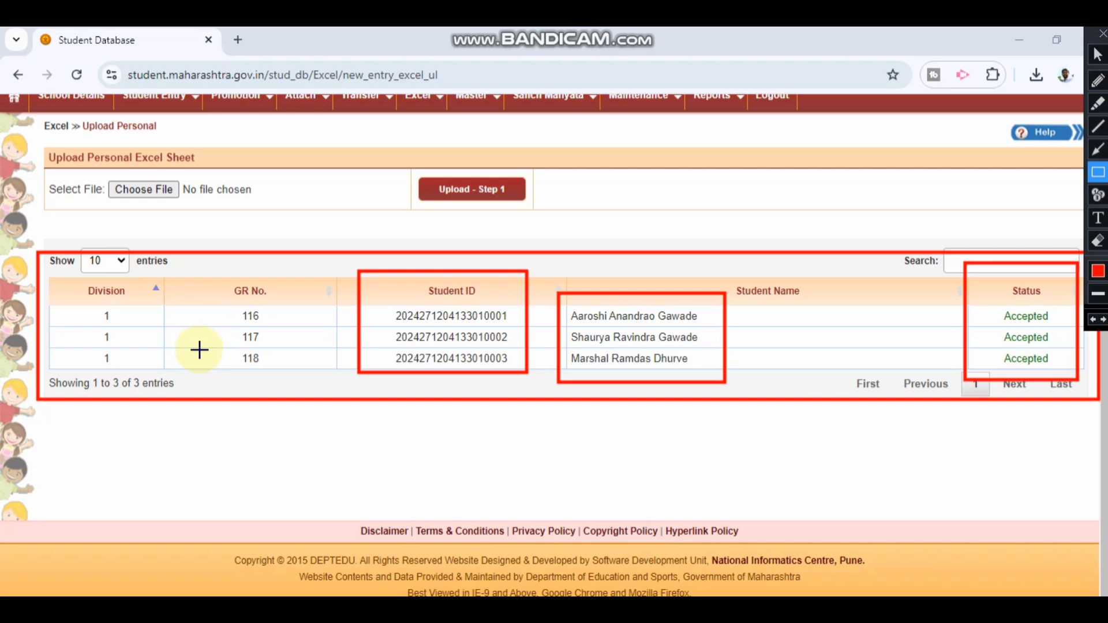
mouse_move(221, 275)
left_mouse_down()
mouse_move(307, 339)
mouse_move(297, 370)
left_mouse_up()
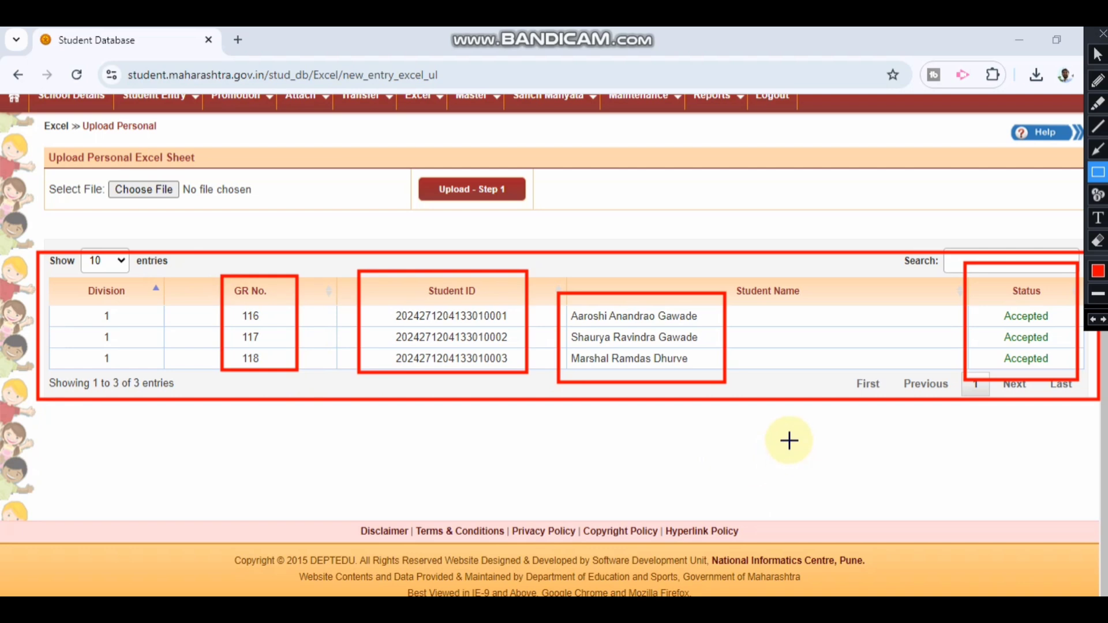
left_click(1102, 35)
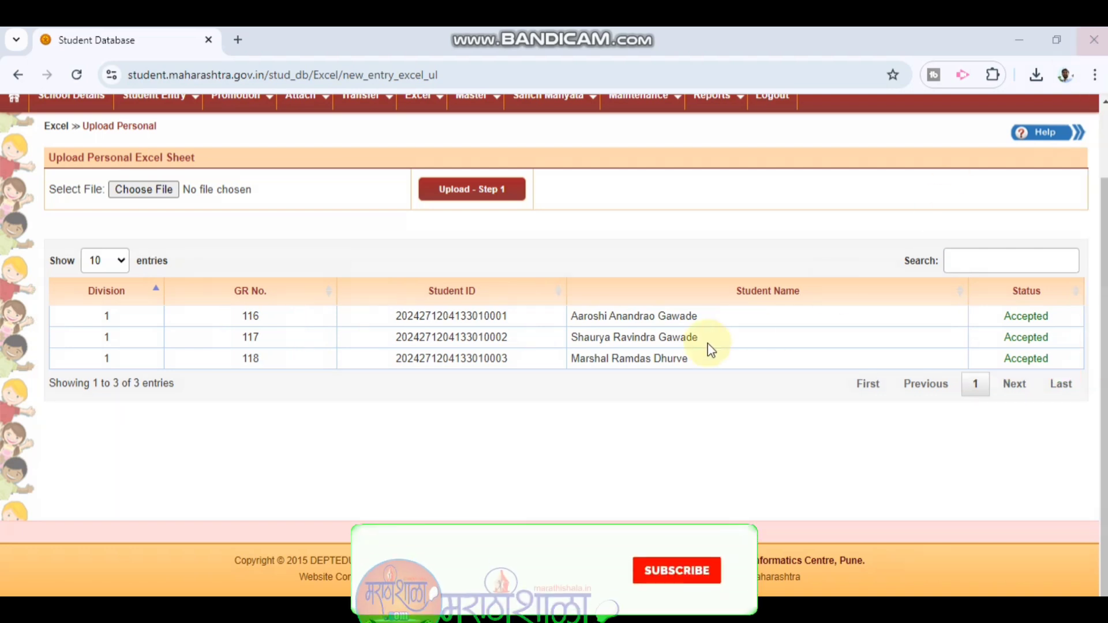
scroll(703, 324, "up", 2)
Step: Open the Reports > Status > Student Catalogue page
left_click(713, 183)
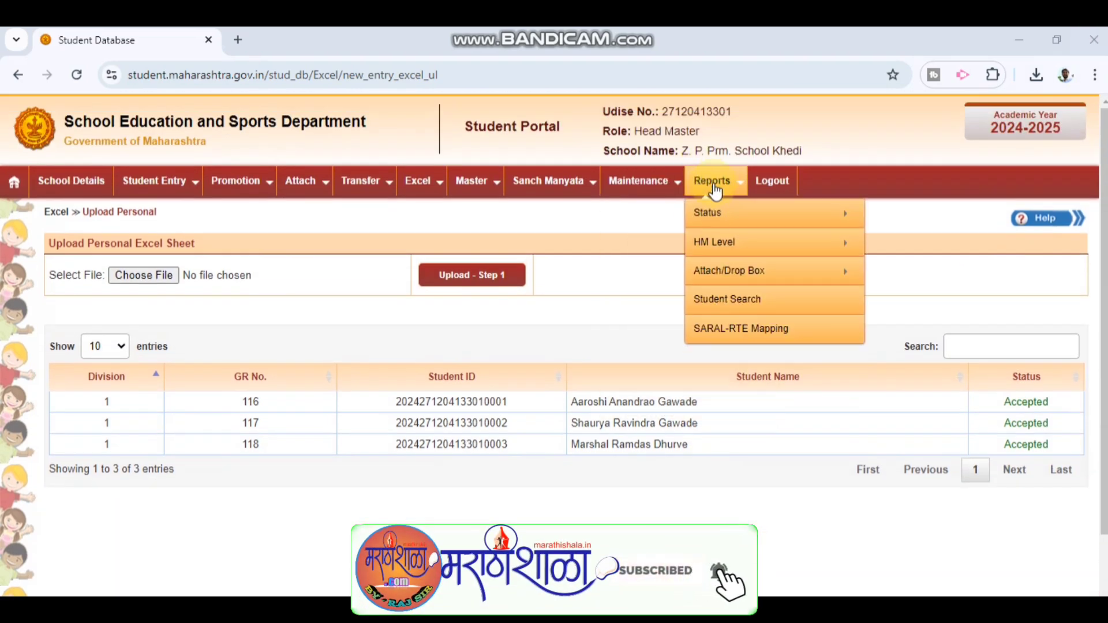
mouse_move(717, 217)
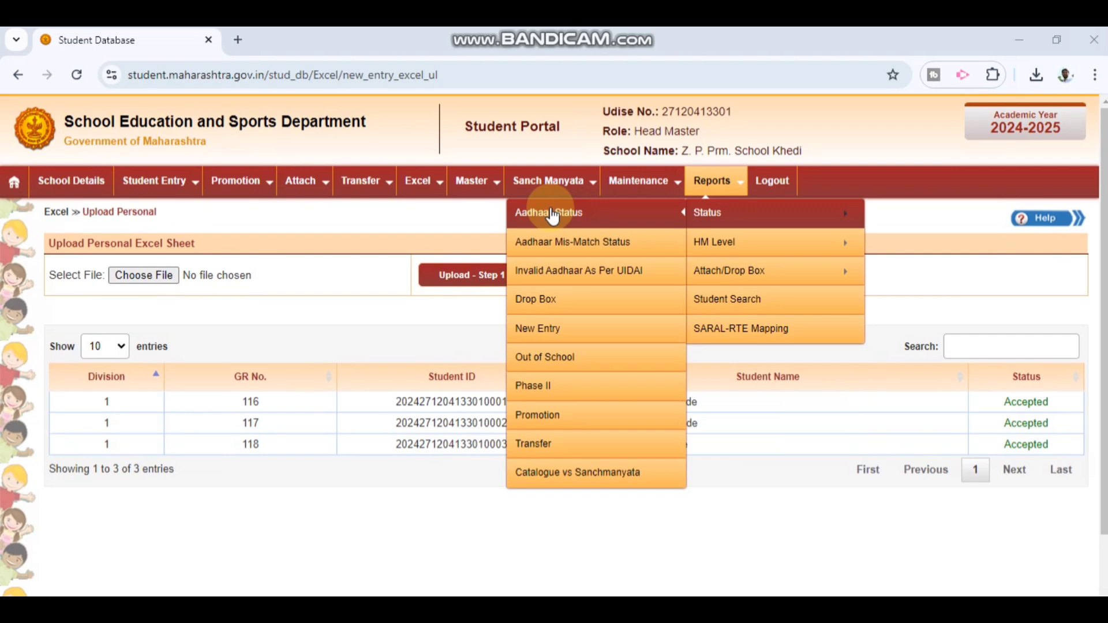
mouse_move(717, 240)
left_click(564, 239)
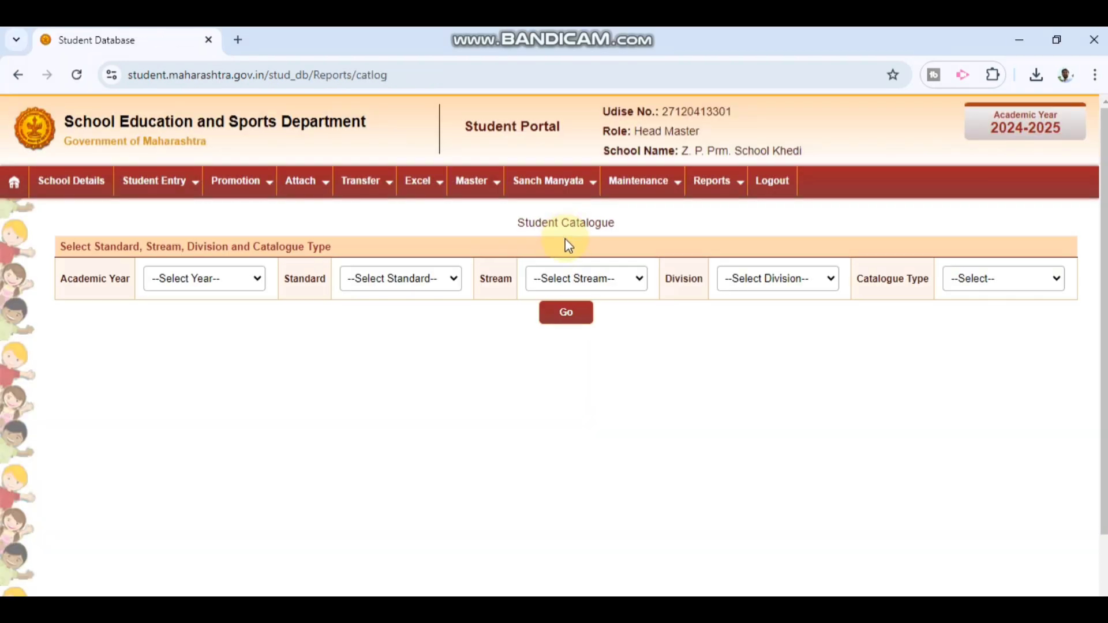
Step: Generate the catalogue for 2024-2025, 1st Standard, All Division, Regular type
left_click(215, 285)
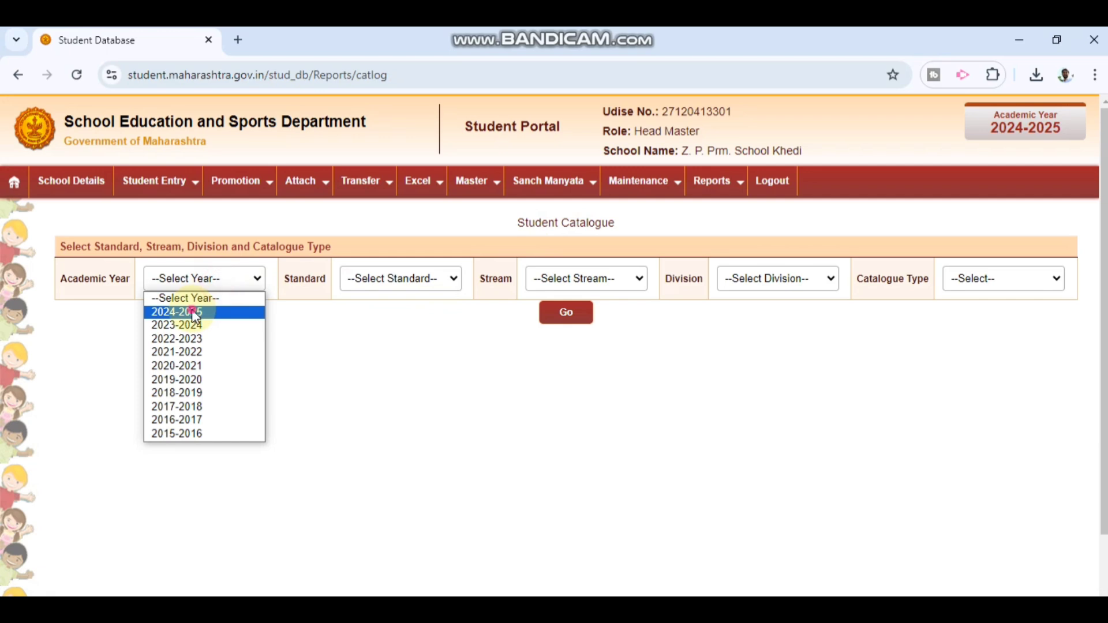
left_click(195, 312)
left_click(391, 279)
left_click(375, 312)
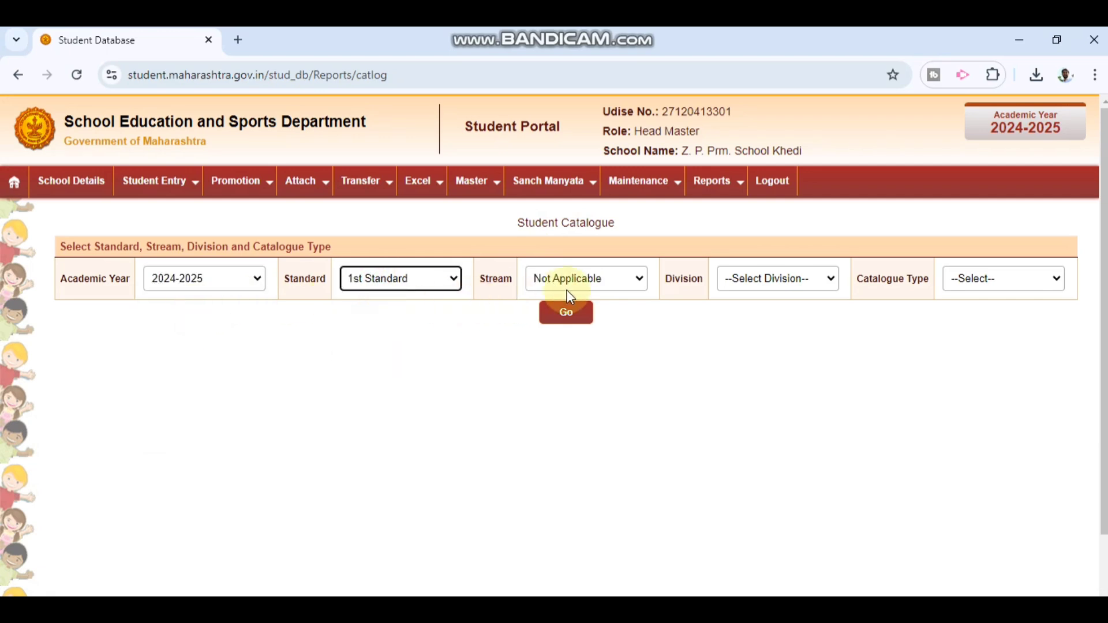
left_click(786, 279)
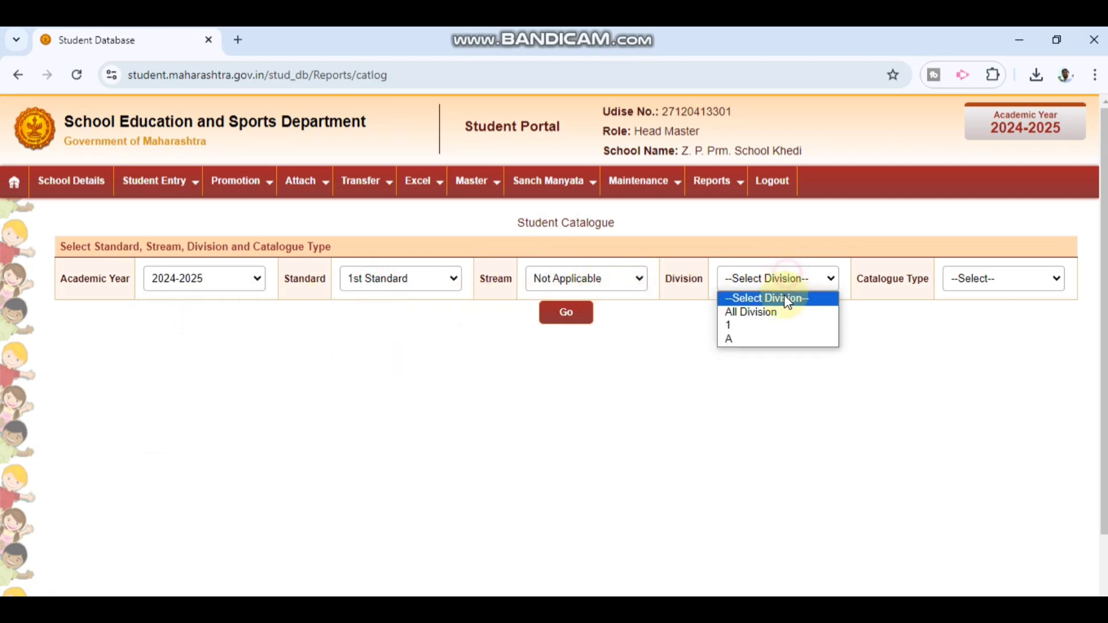
left_click(750, 313)
left_click(1036, 279)
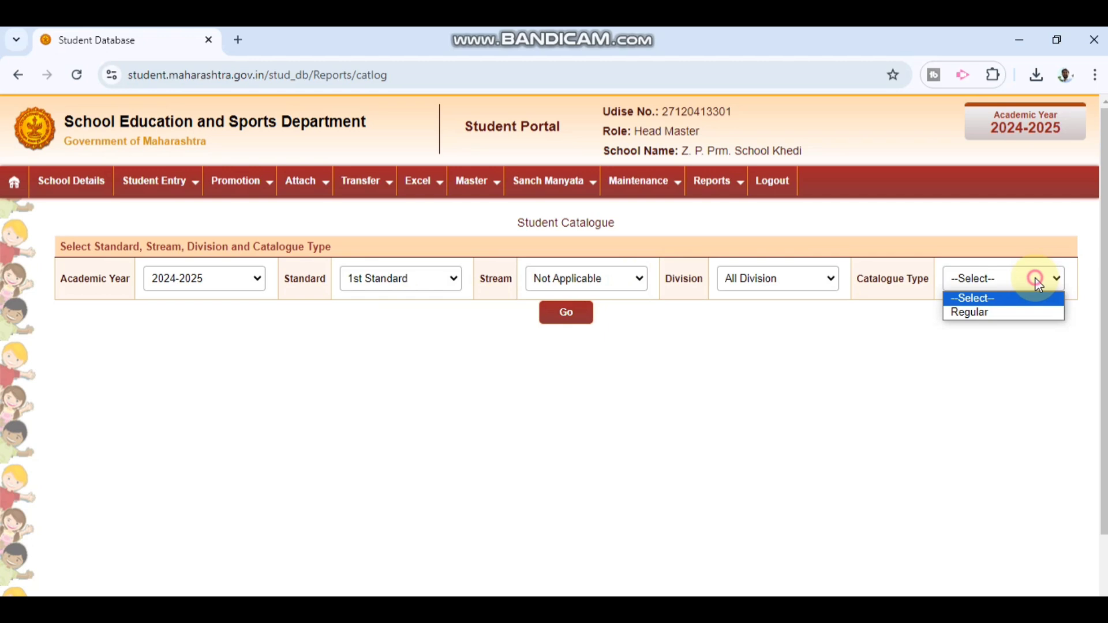
left_click(981, 312)
left_click(562, 366)
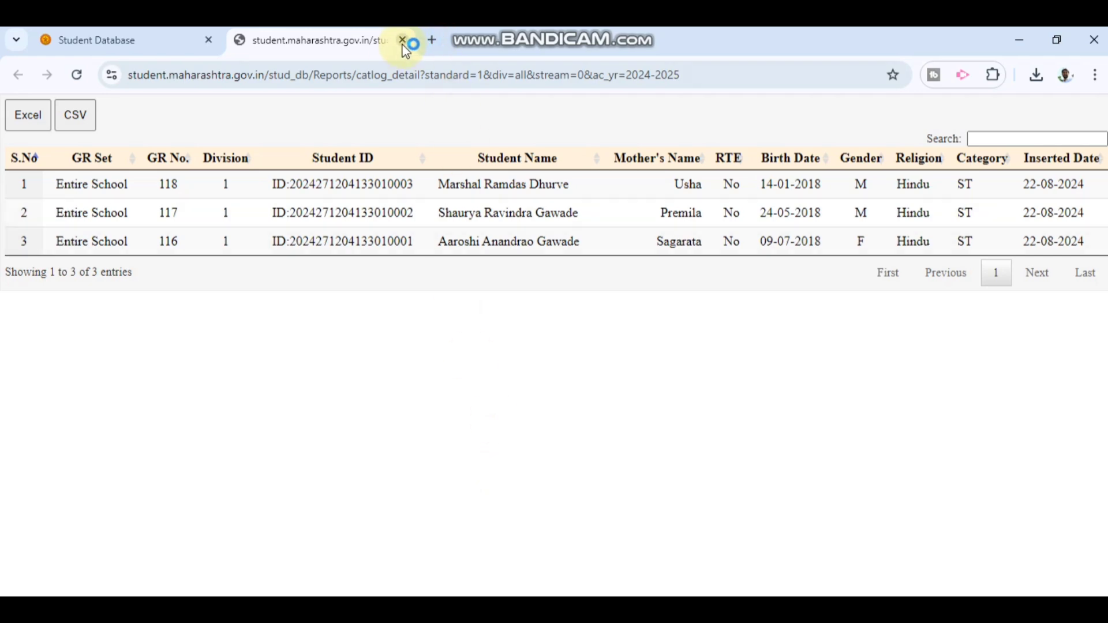
Step: Close the report tab and return to Excel > Upload Personal Excel Sheet
left_click(402, 40)
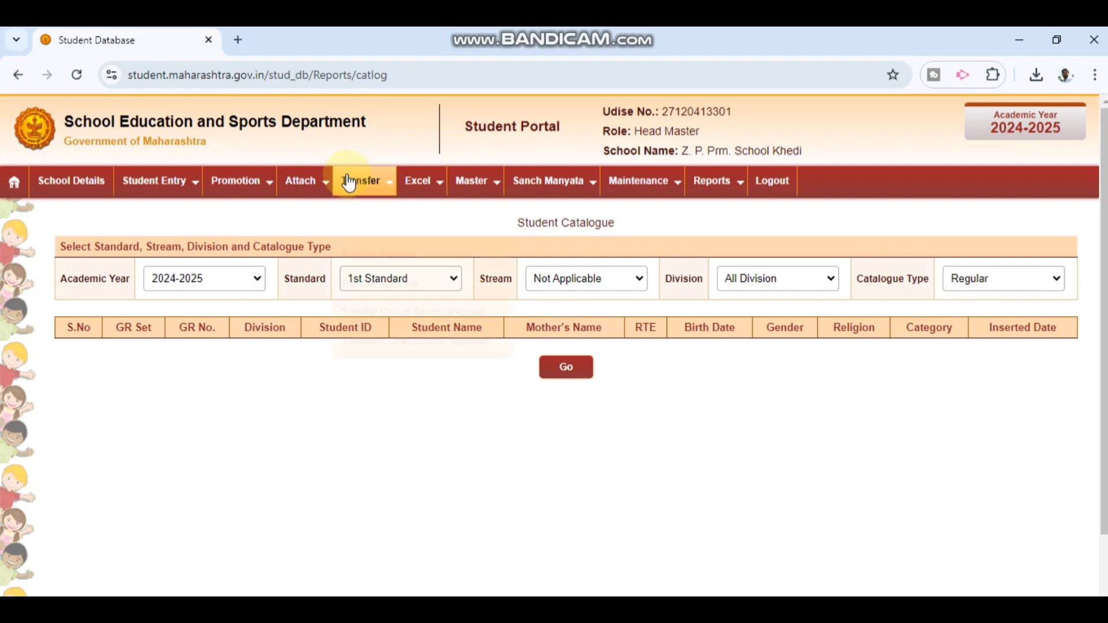
mouse_move(471, 194)
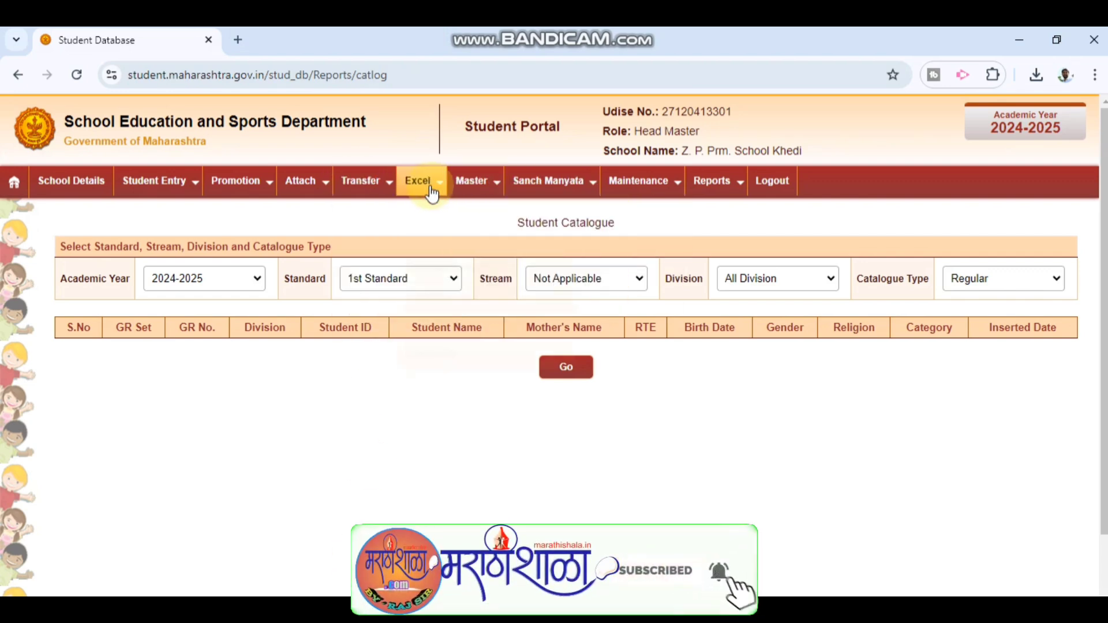
mouse_move(431, 192)
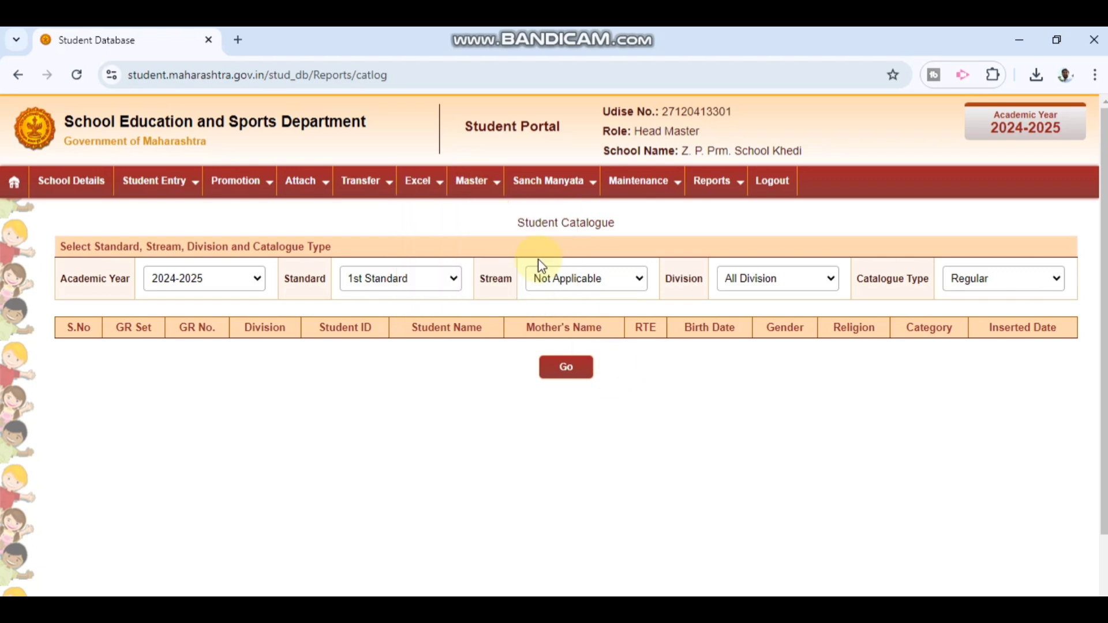
left_click(443, 191)
left_click(437, 255)
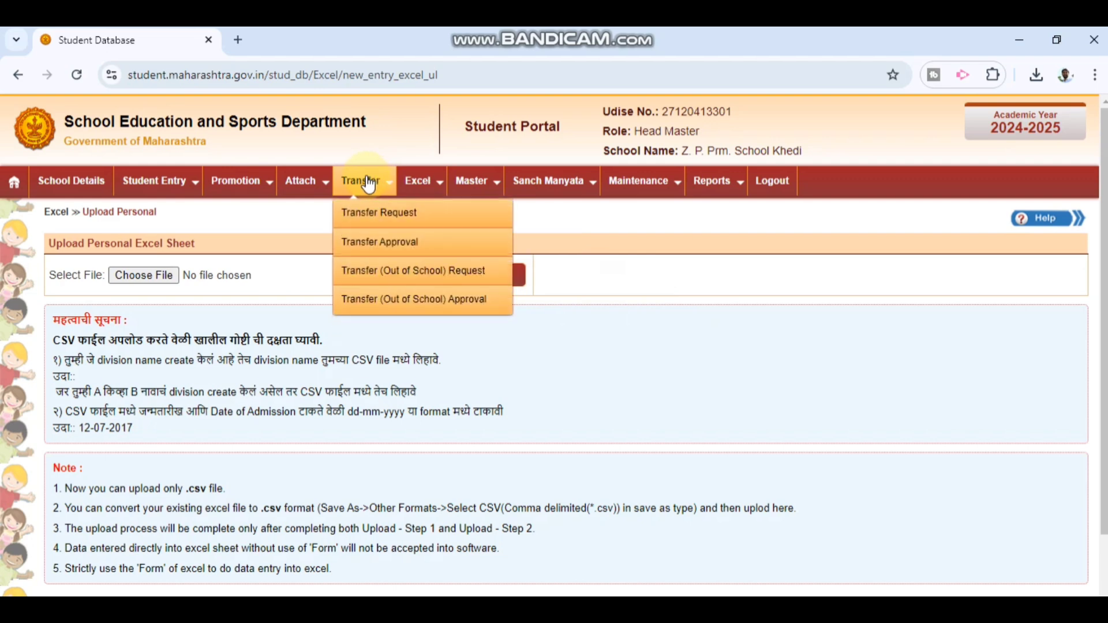
mouse_move(638, 189)
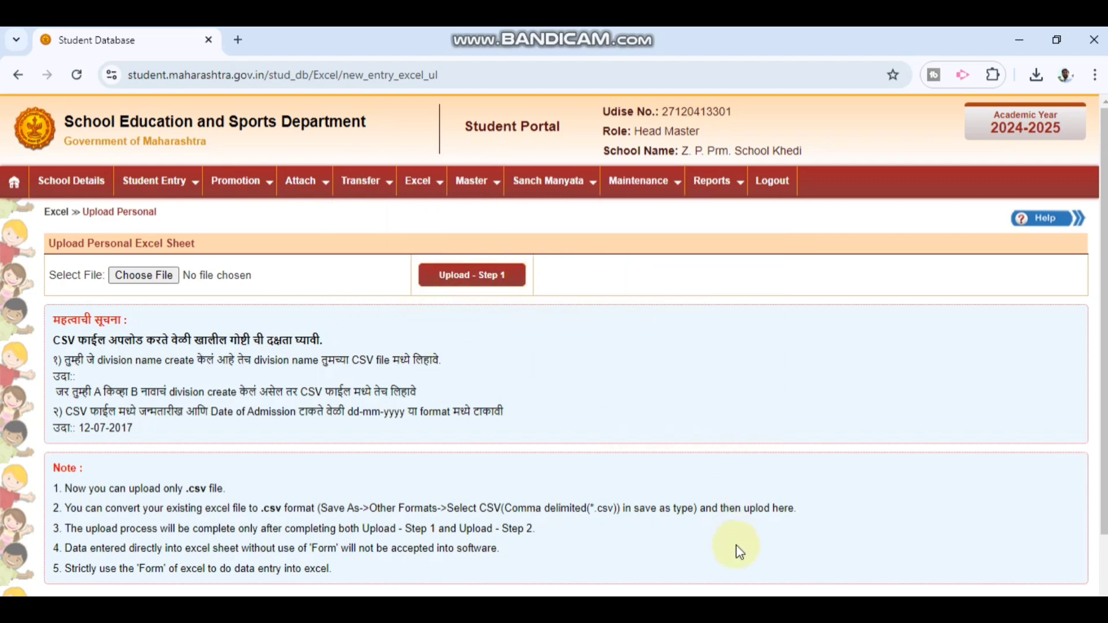
scroll(625, 473, "down", 3)
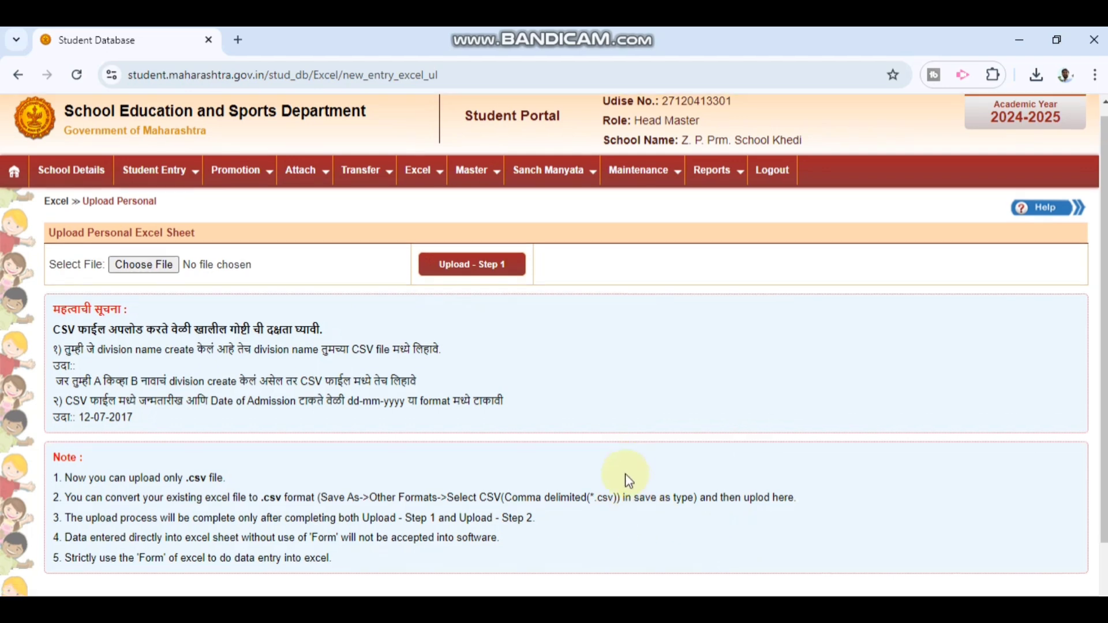
scroll(625, 473, "up", 3)
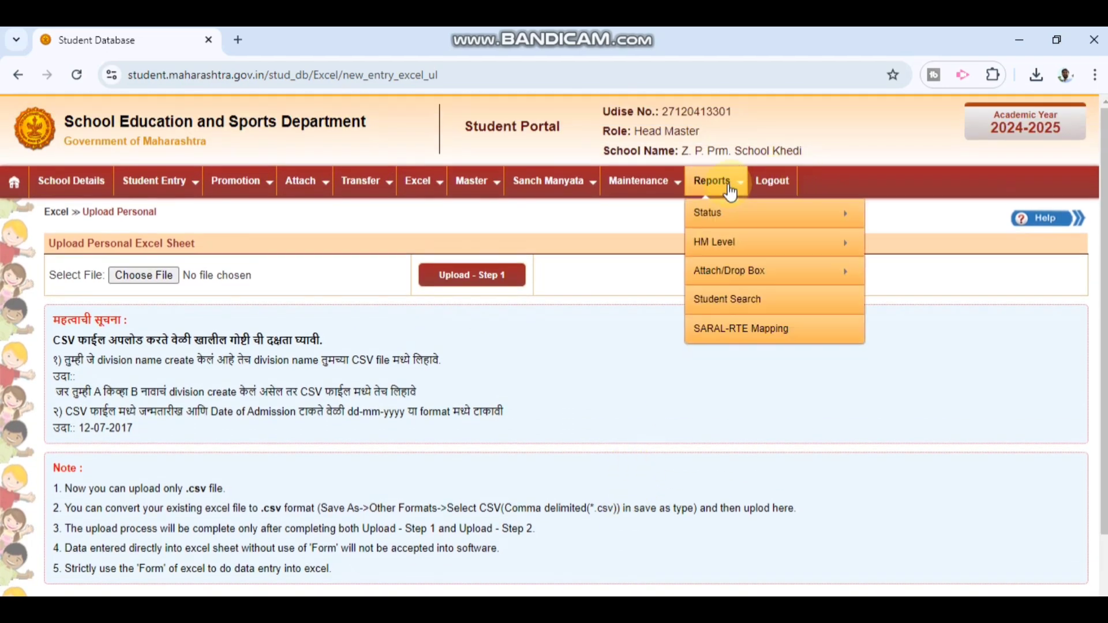
mouse_move(442, 195)
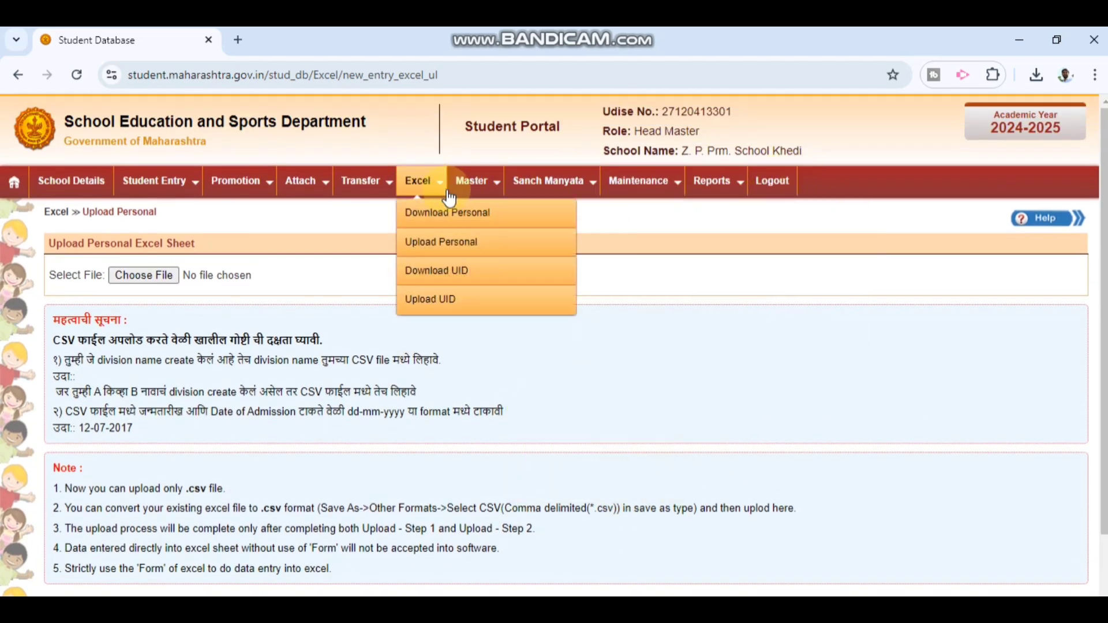